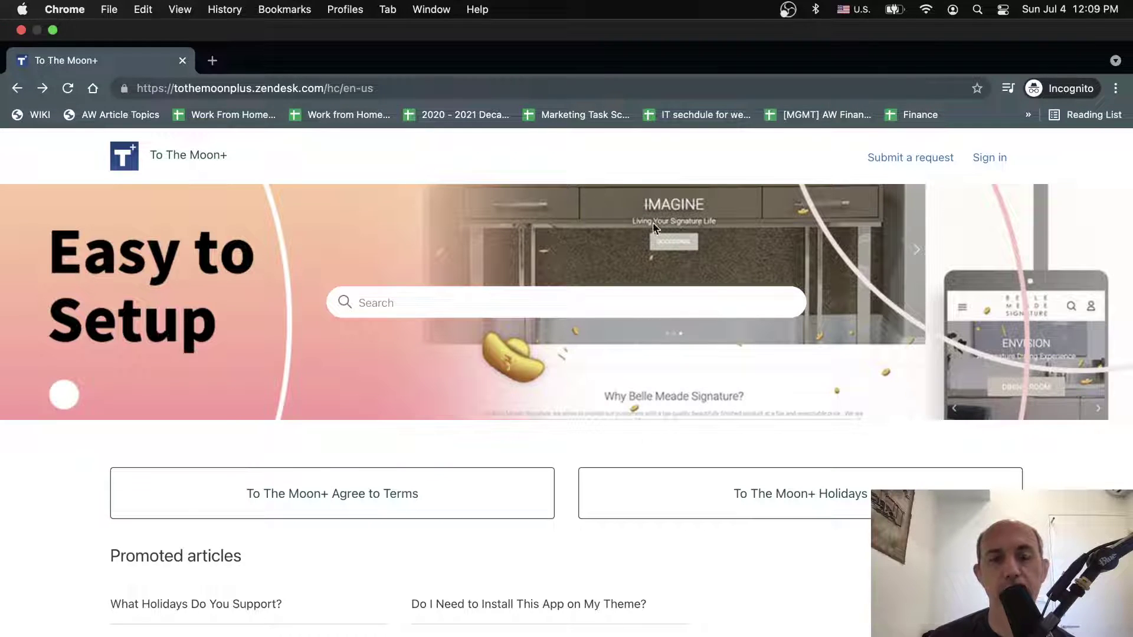
left_click(202, 89)
left_click_drag(173, 88, 382, 82)
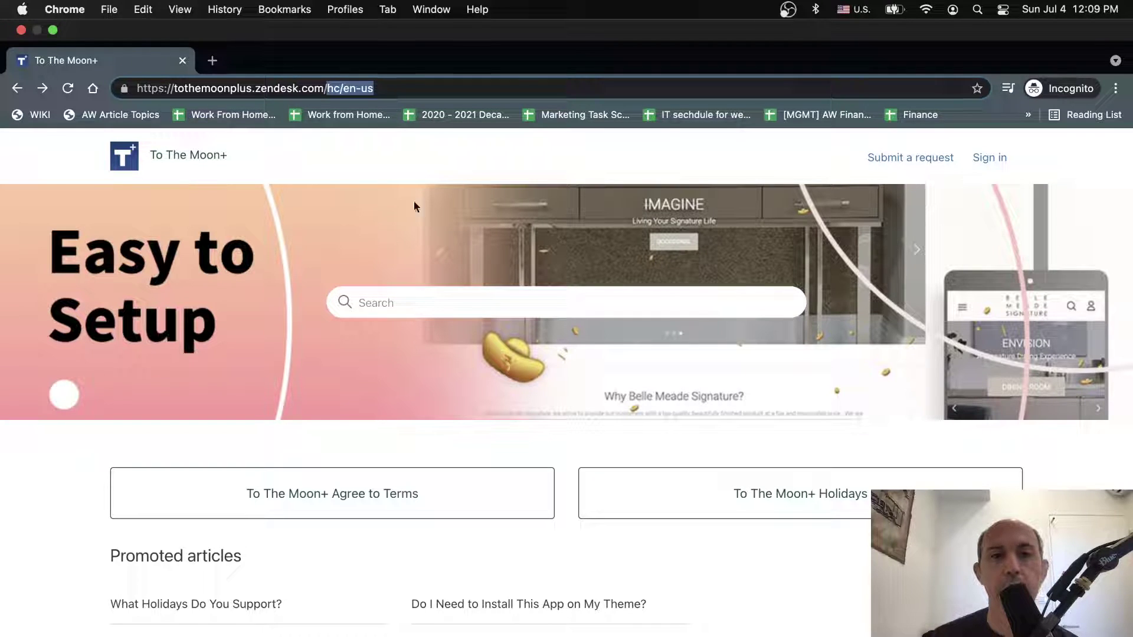
left_click(505, 293)
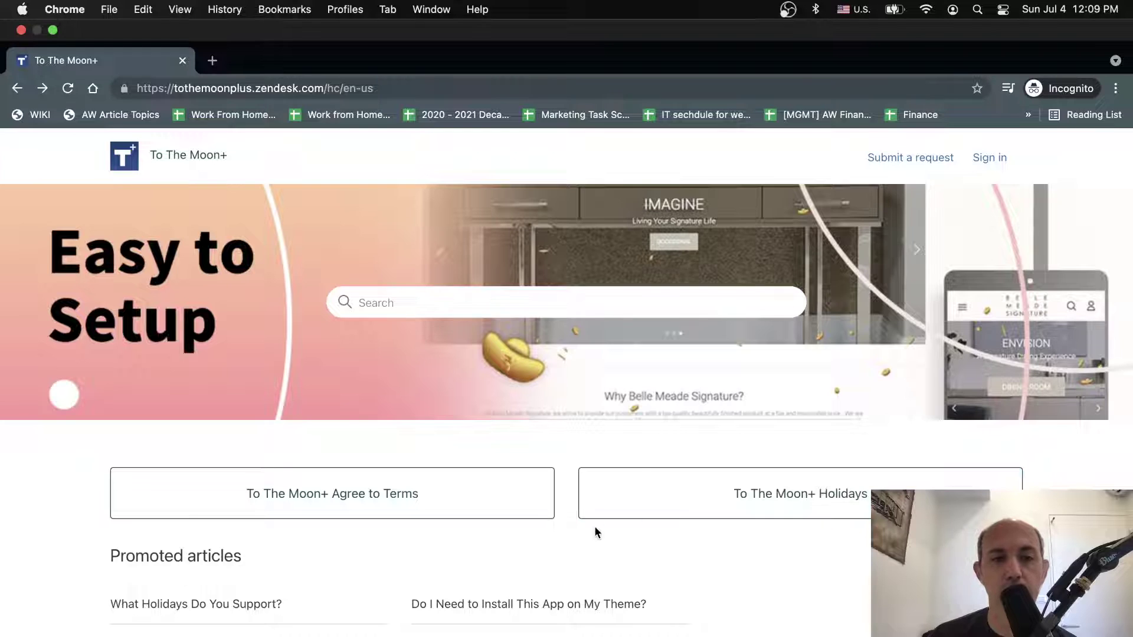
scroll(594, 531, "down", 3)
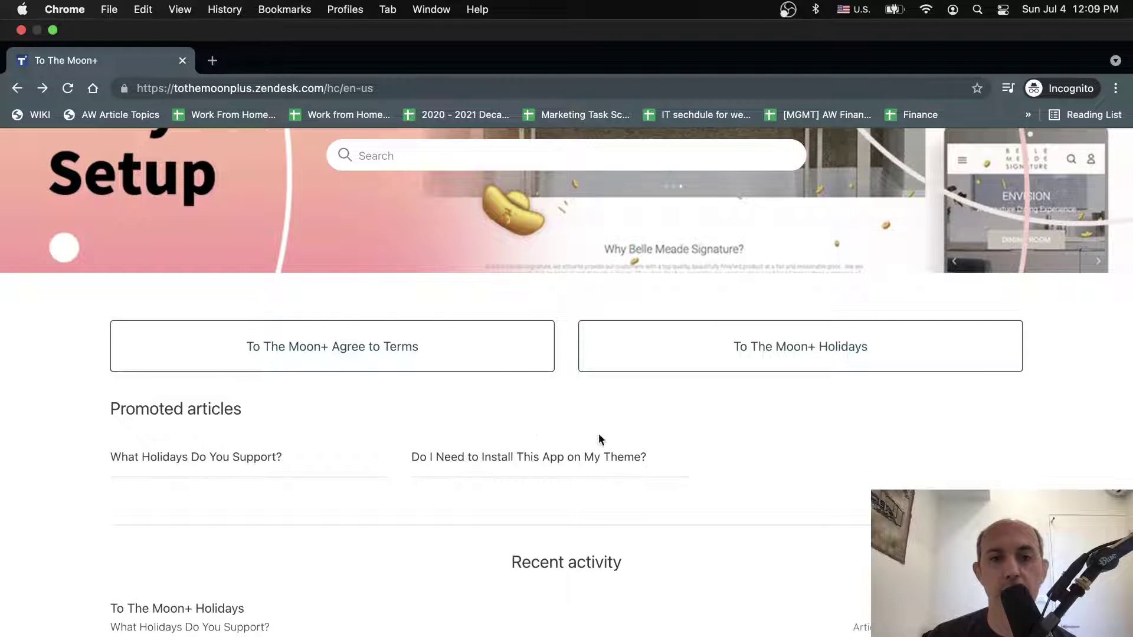
scroll(657, 443, "down", 6)
scroll(657, 442, "up", 4)
scroll(660, 443, "up", 5)
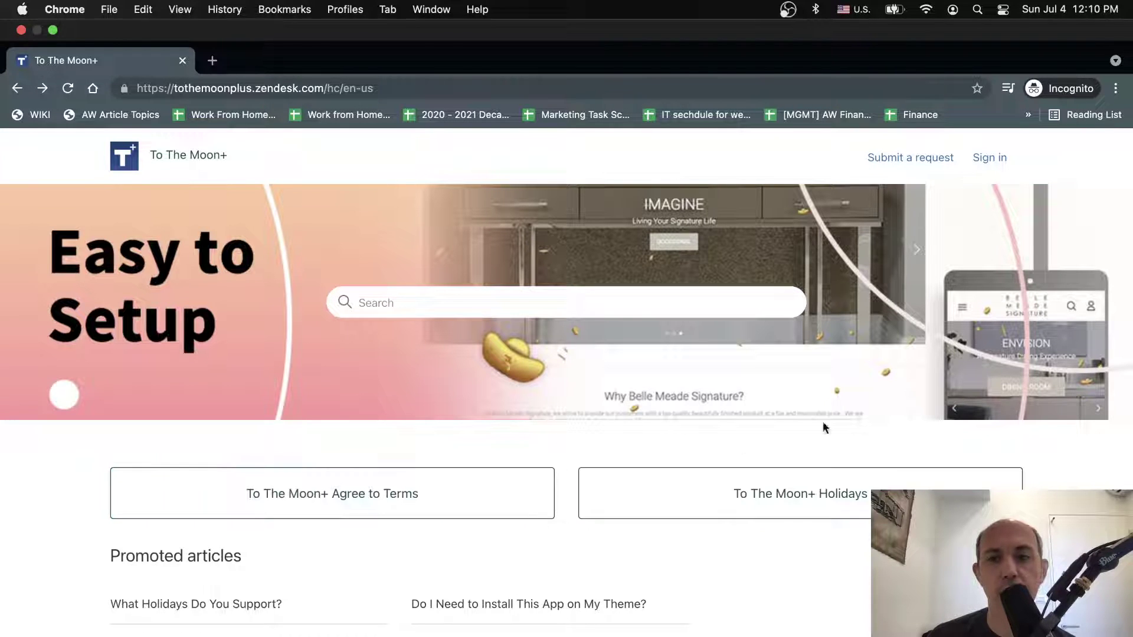
left_click(843, 499)
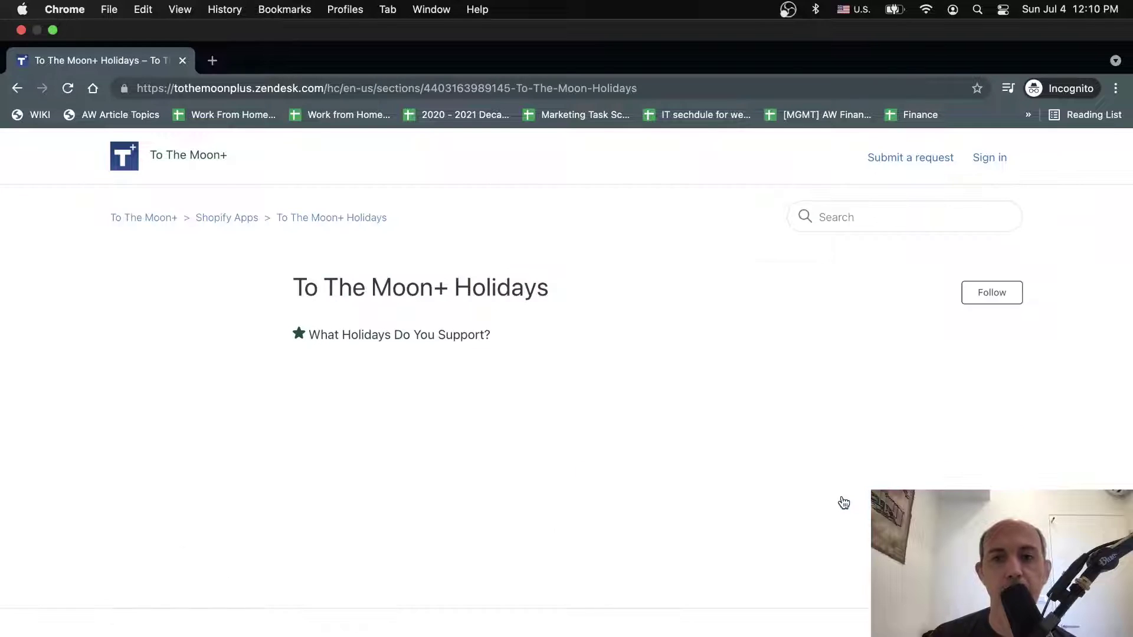
left_click(382, 335)
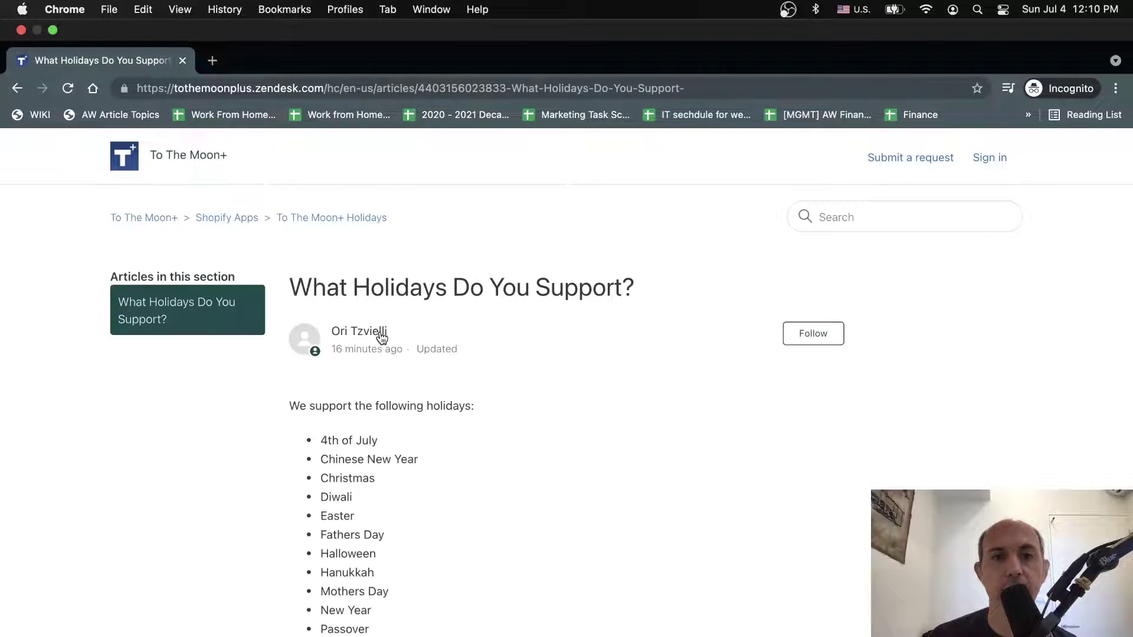
scroll(564, 452, "down", 1)
left_click_drag(290, 262, 636, 266)
left_click(549, 387)
left_click_drag(316, 380, 442, 636)
scroll(442, 590, "down", 6)
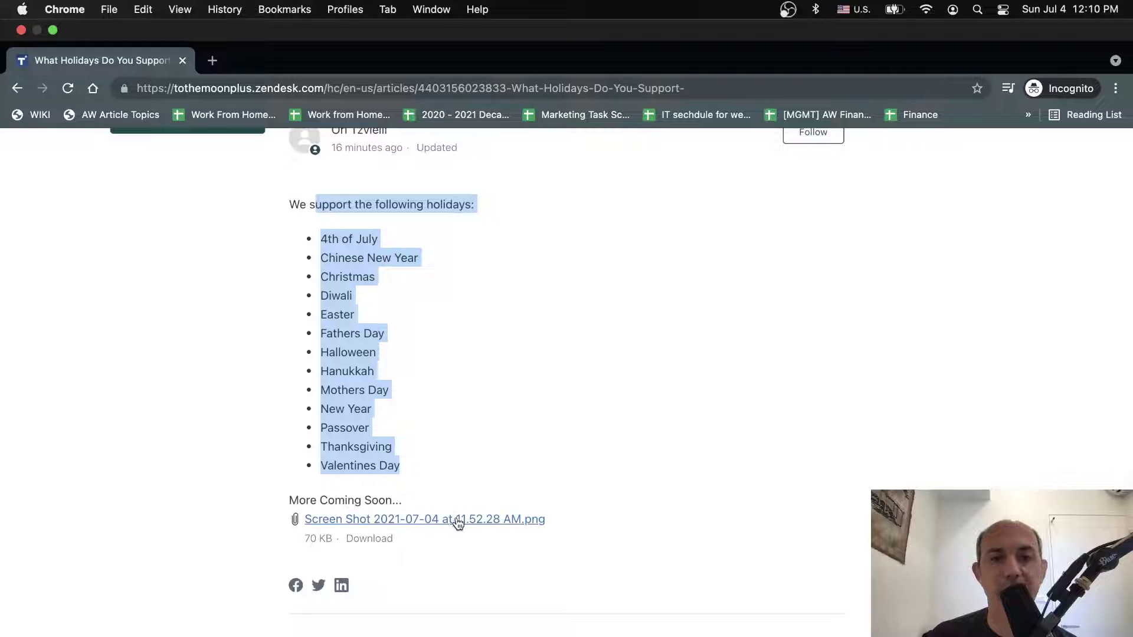
scroll(615, 490, "up", 7)
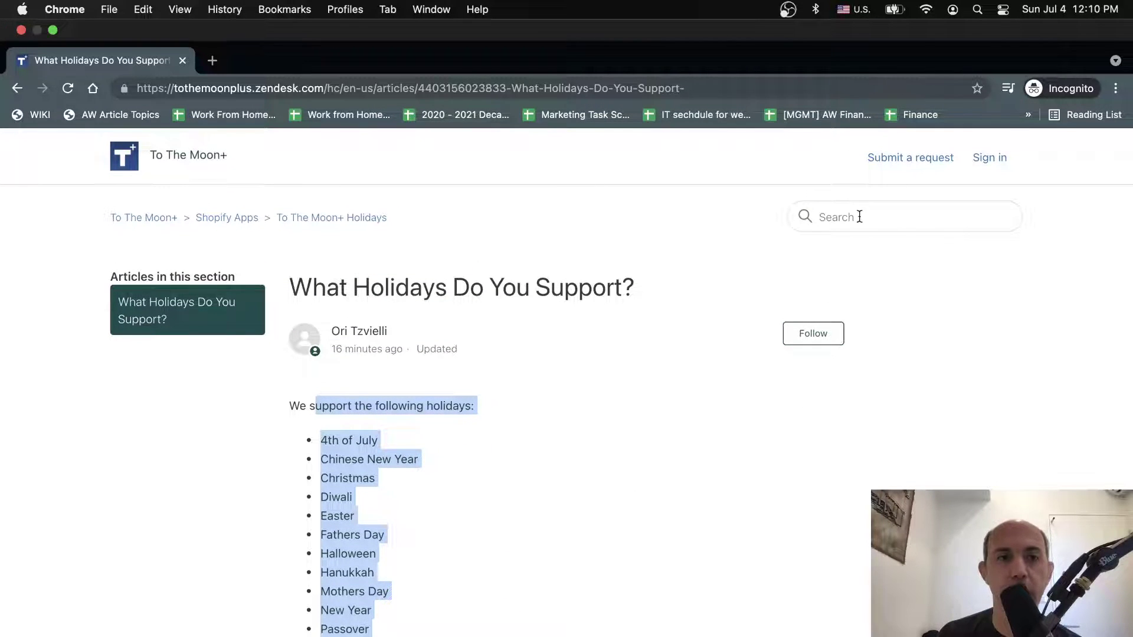
scroll(705, 421, "down", 3)
scroll(703, 421, "down", 15)
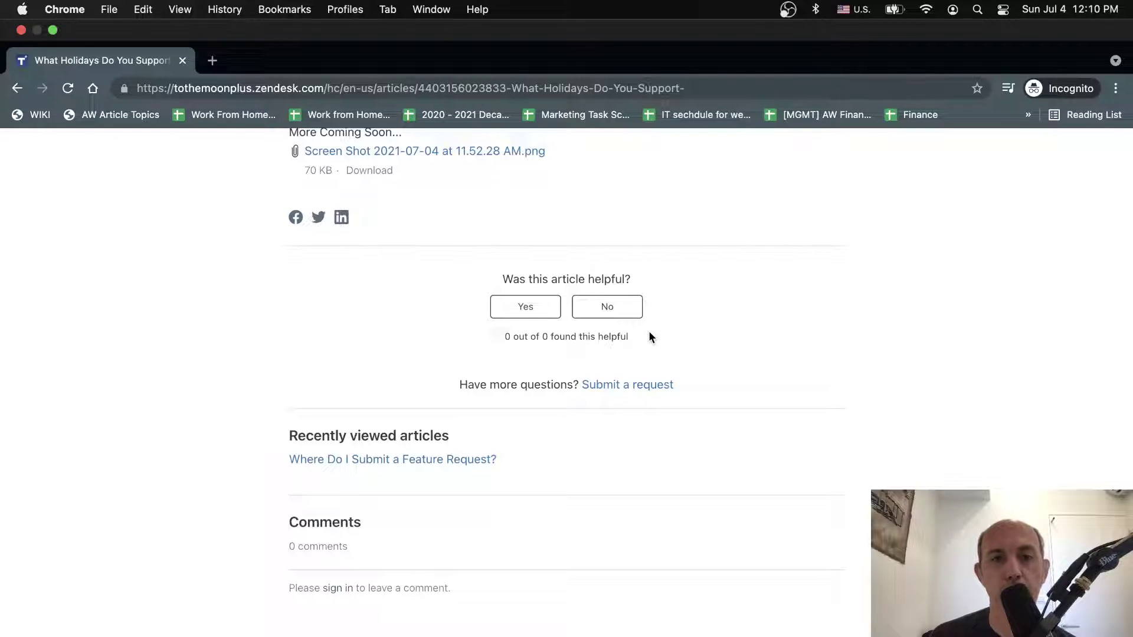
scroll(649, 334, "up", 15)
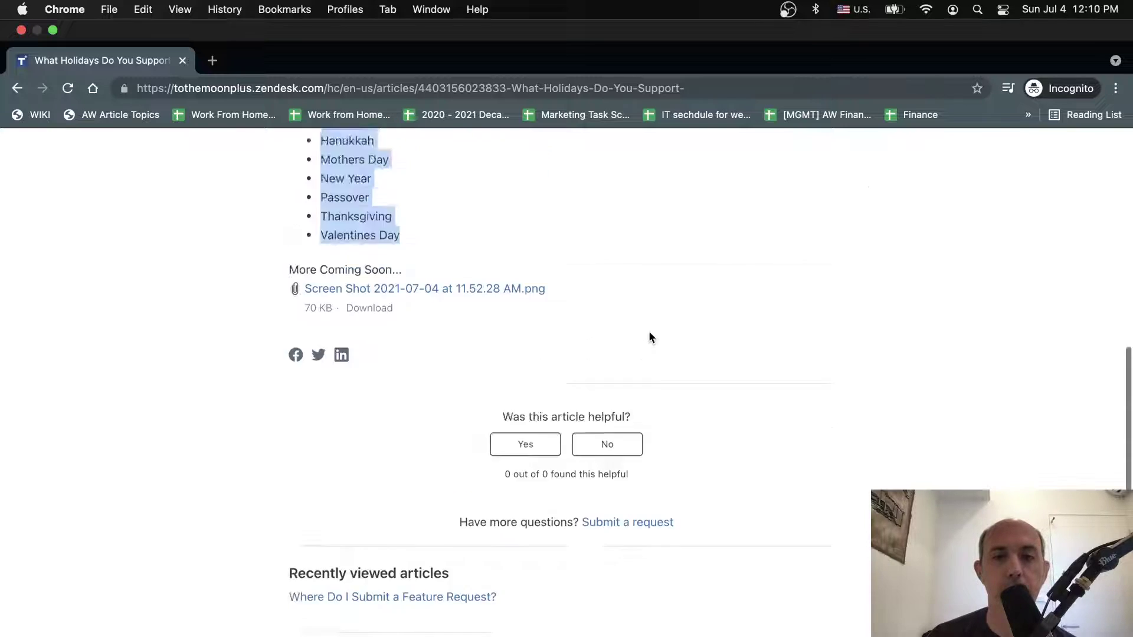
key("super+bracketleft")
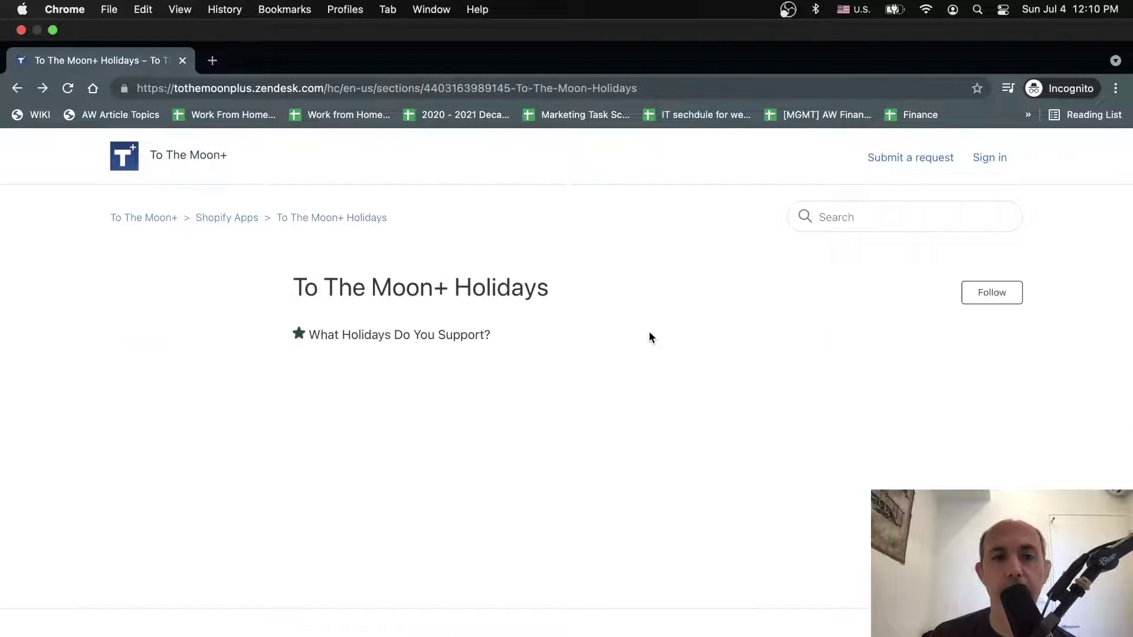
key("super+bracketleft")
left_click(453, 482)
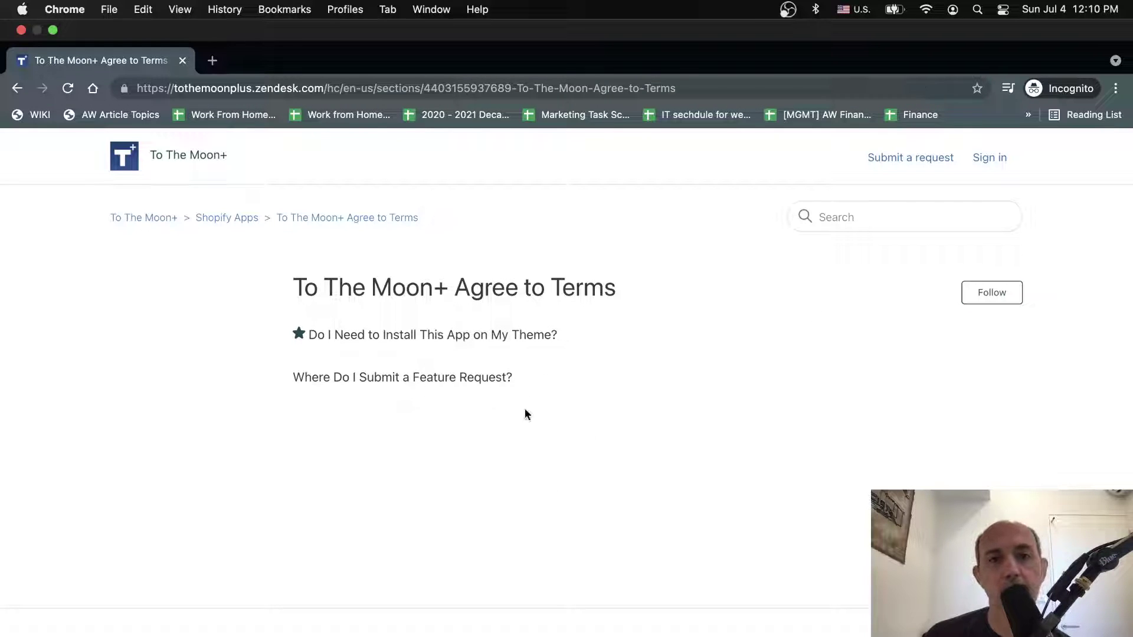
key("ctrl+Left")
key("ctrl+Right")
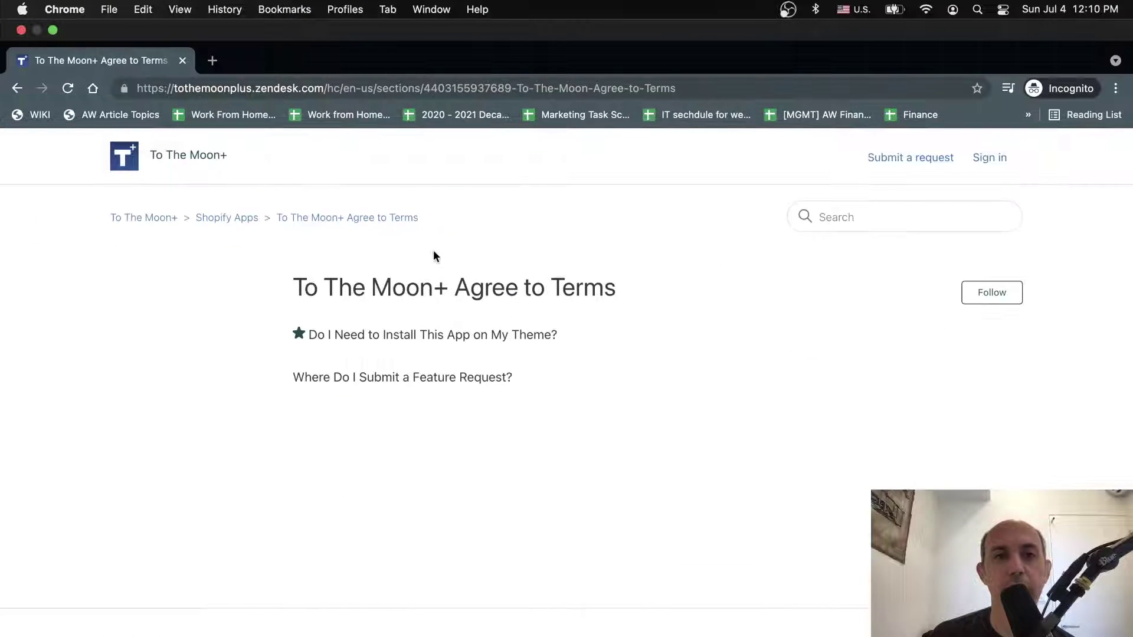
left_click(155, 217)
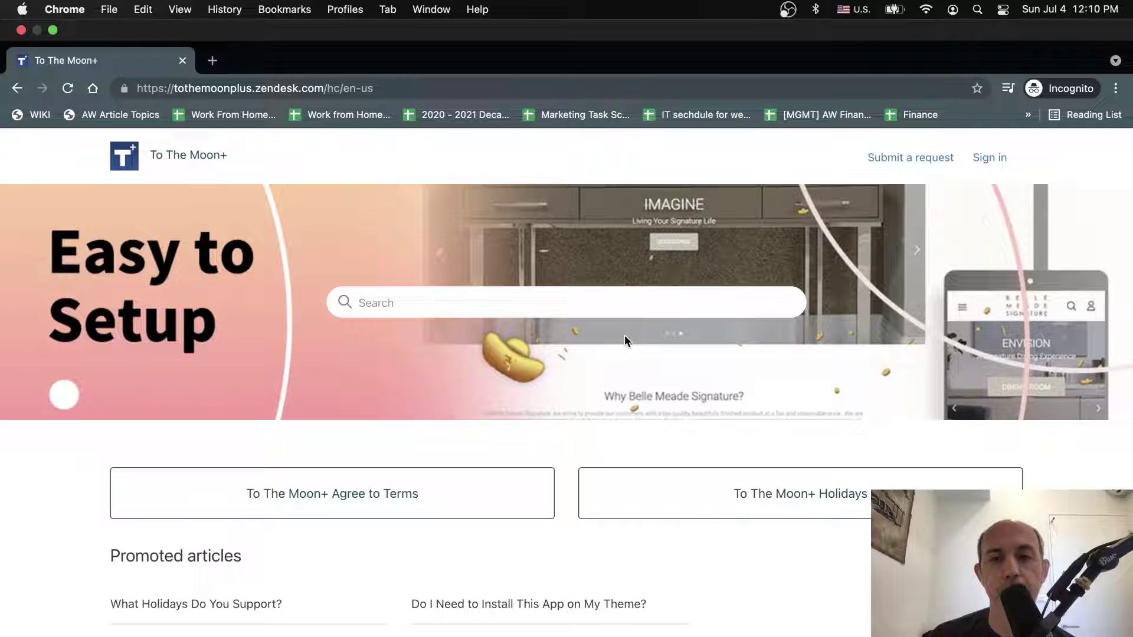
Open the What Holidays Do You Support? article in the editor from the All articles list
key("ctrl+Left")
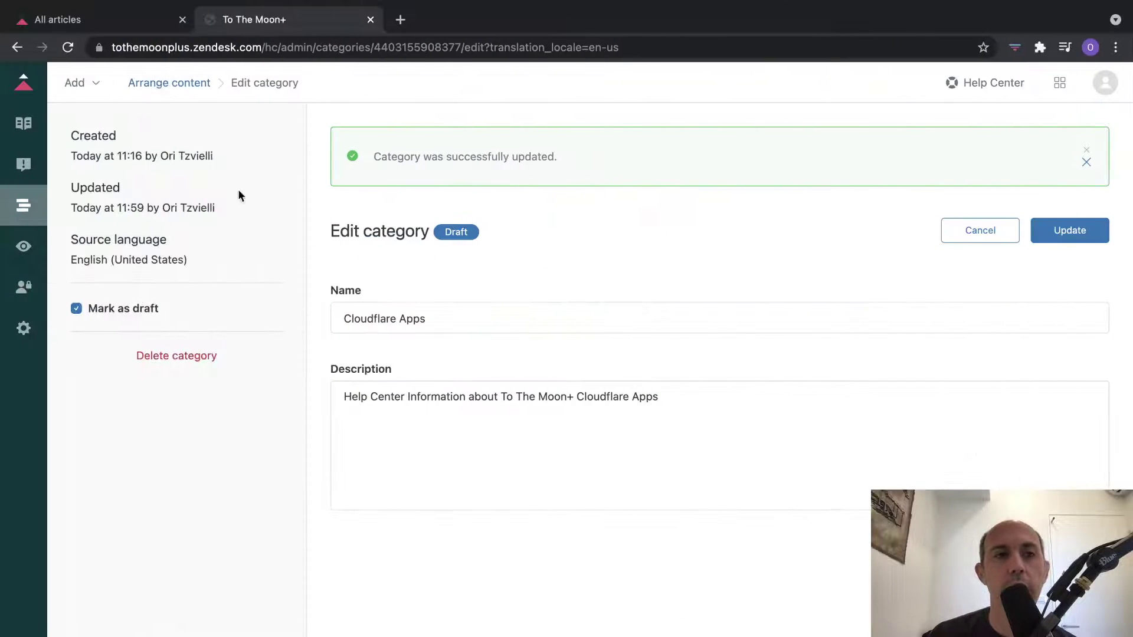
left_click(24, 125)
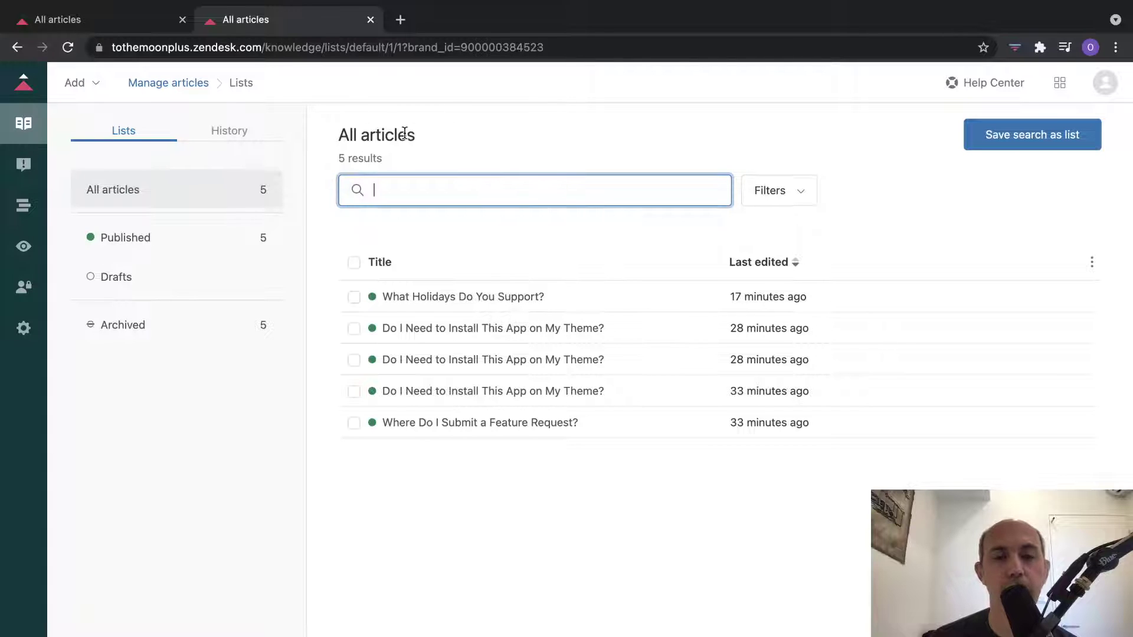
left_click(464, 299)
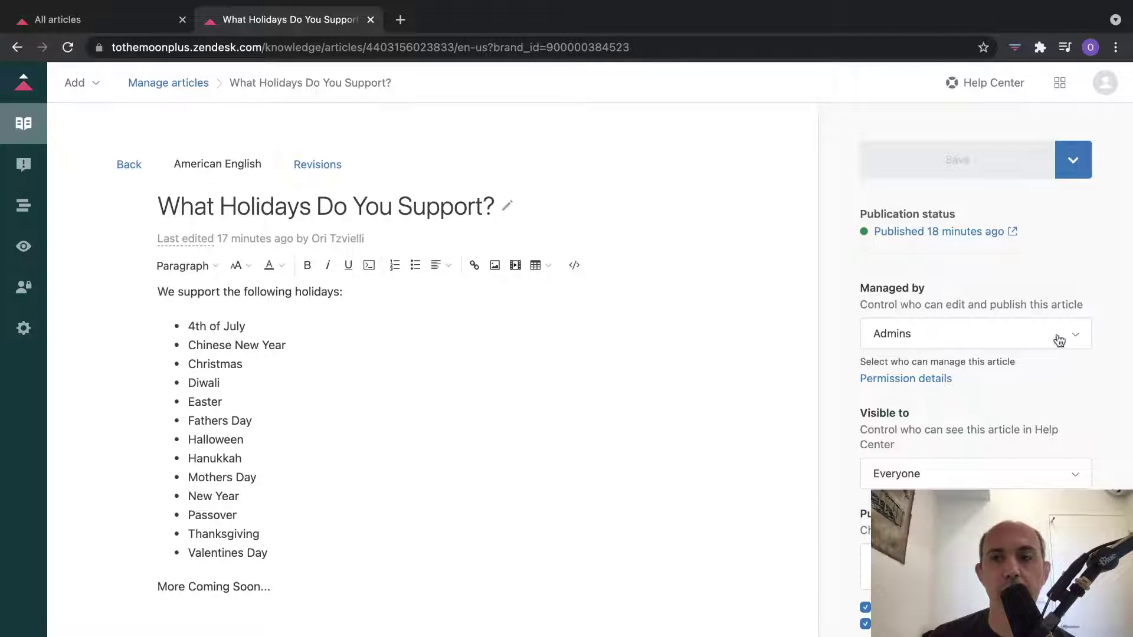
Review the article's Save, Managed by and Visible to options without changing them
left_click(1073, 165)
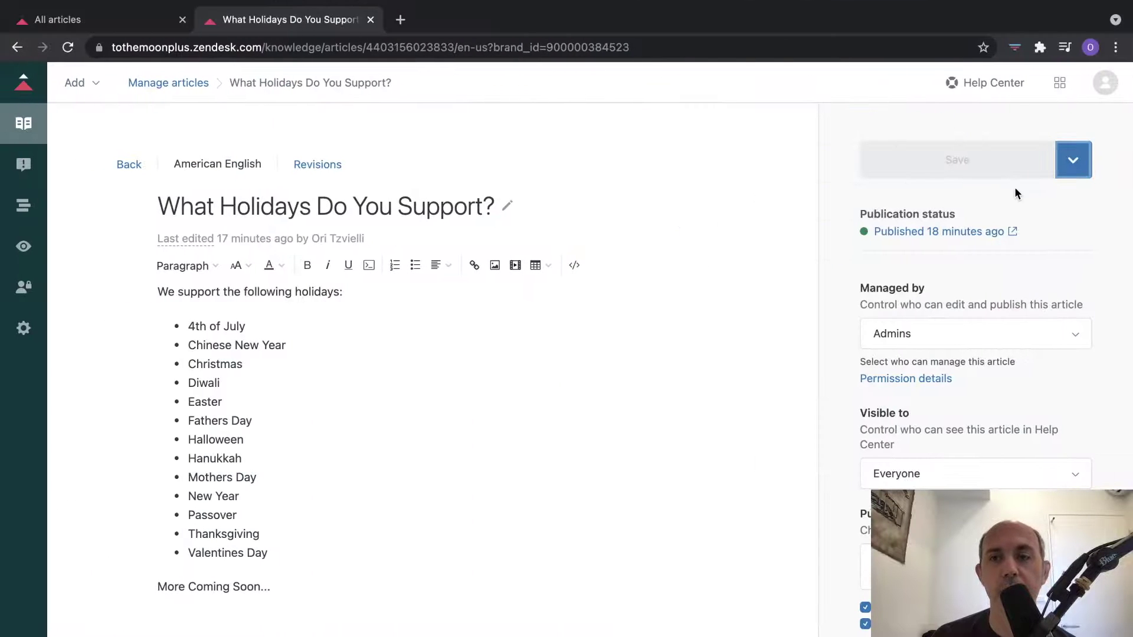
scroll(1067, 263, "down", 1)
left_click(968, 284)
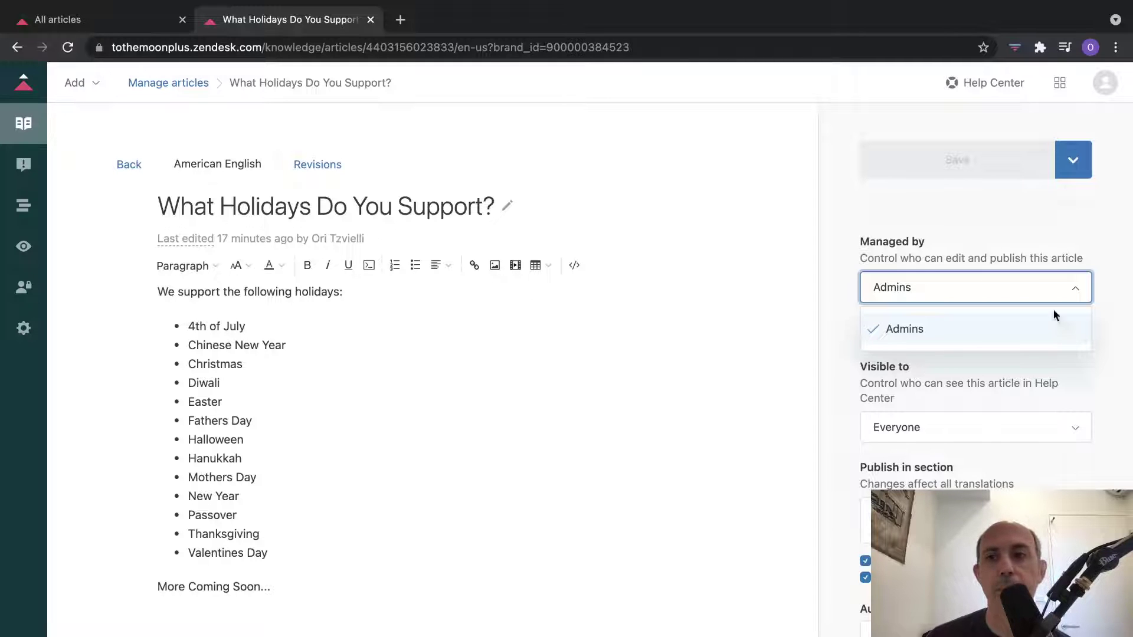
scroll(1066, 356, "down", 1)
left_click(1067, 356)
left_click(1030, 402)
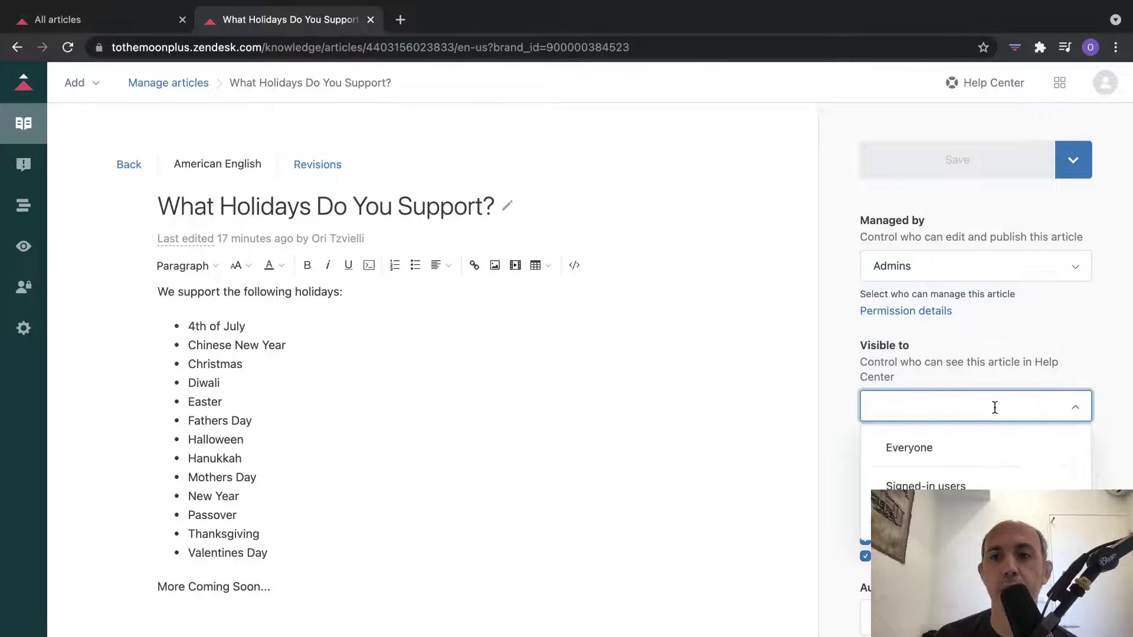
Keep the article visible to Everyone and leave its section unchanged
key("ctrl+Right")
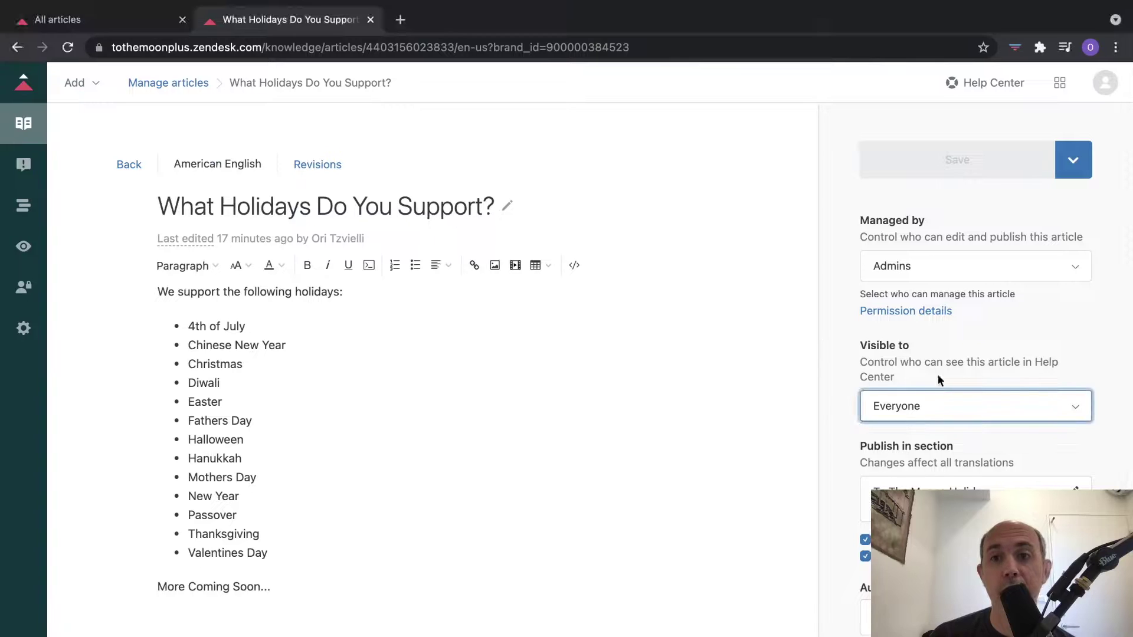
left_click(941, 400)
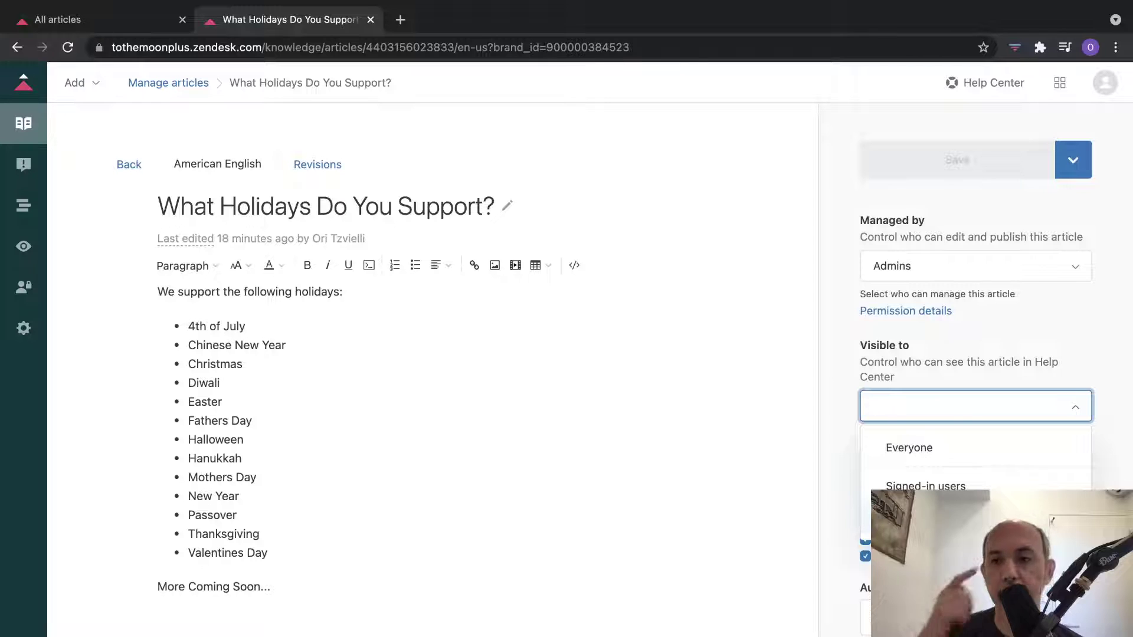
left_click(840, 453)
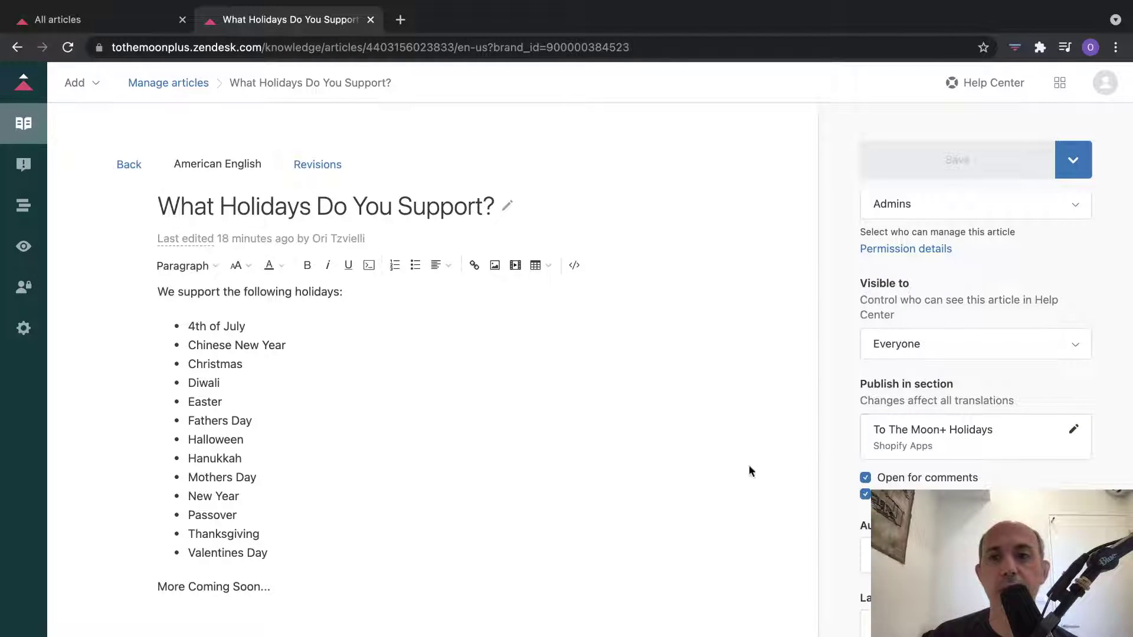
left_click(1072, 432)
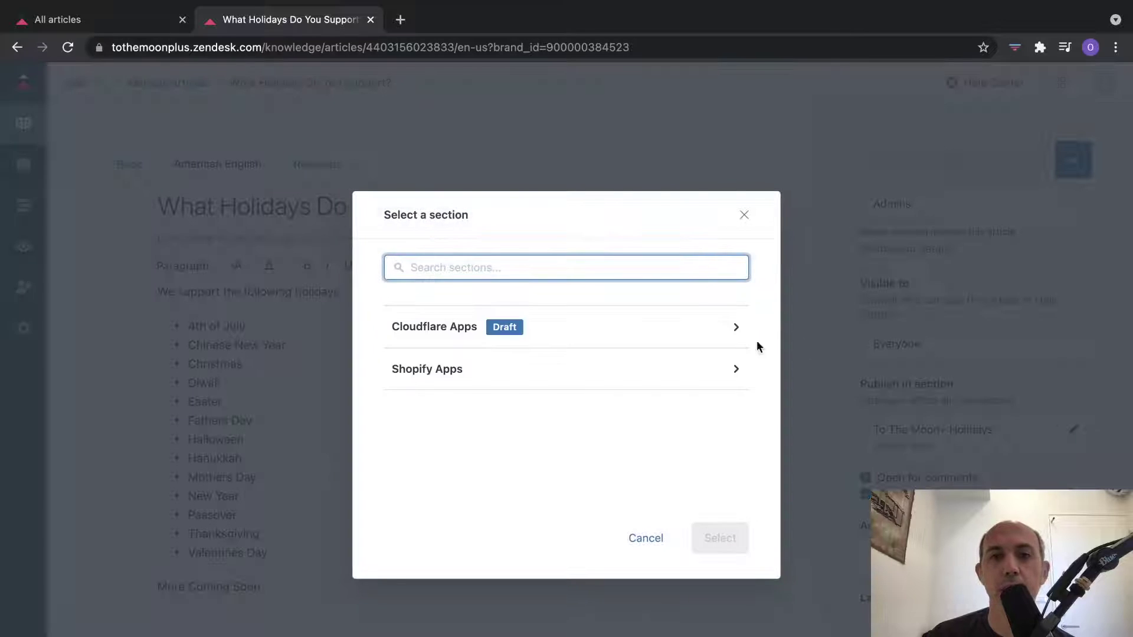
left_click(744, 216)
scroll(967, 444, "down", 2)
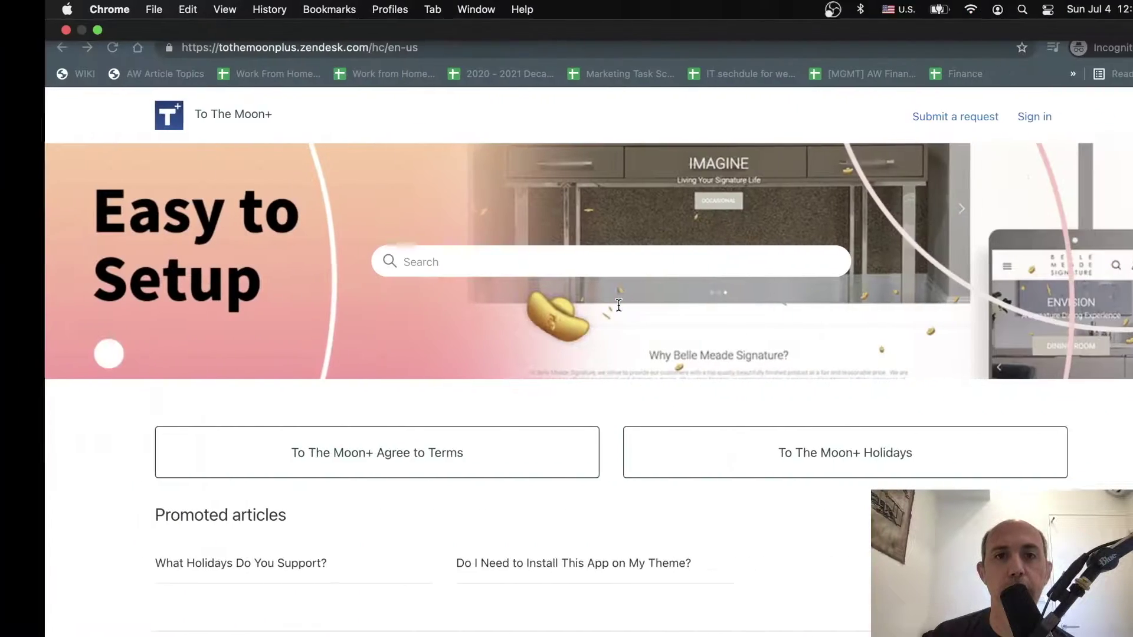
Check the To The Moon+ Holidays section on the public help center, then open Agree to Terms
scroll(619, 305, "down", 4)
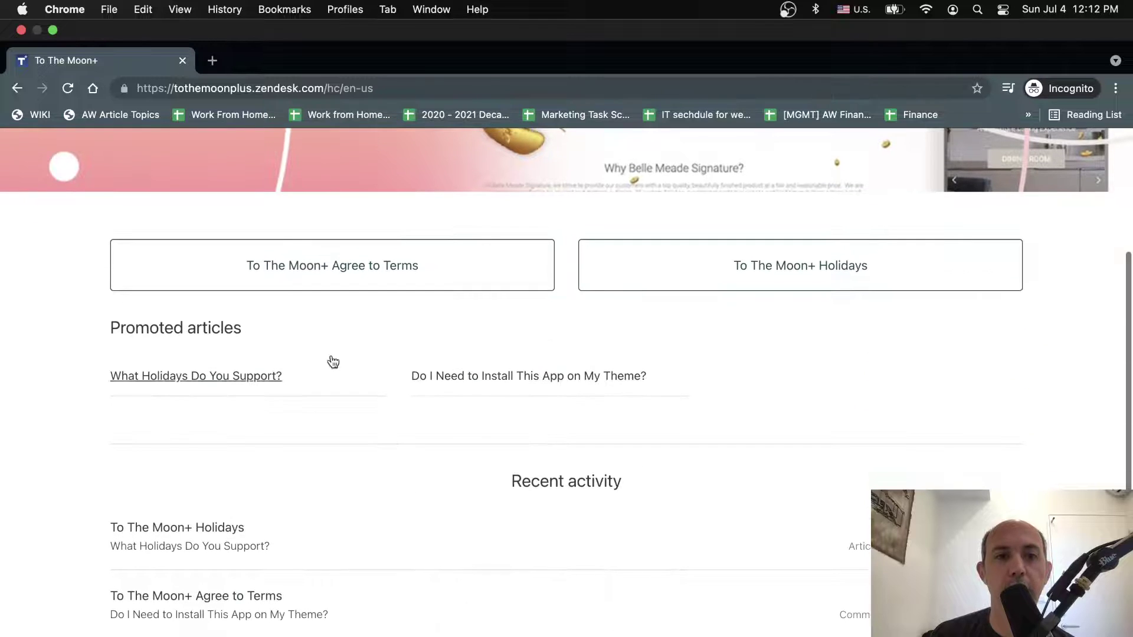
scroll(247, 377, "up", 1)
scroll(246, 376, "up", 3)
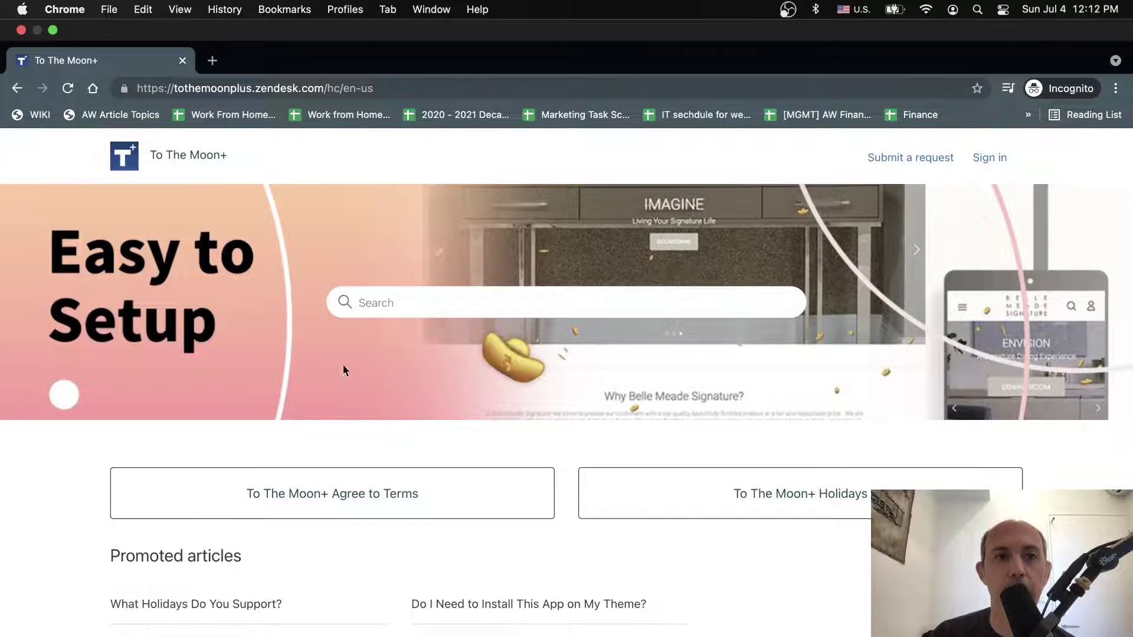
left_click_drag(194, 88, 412, 88)
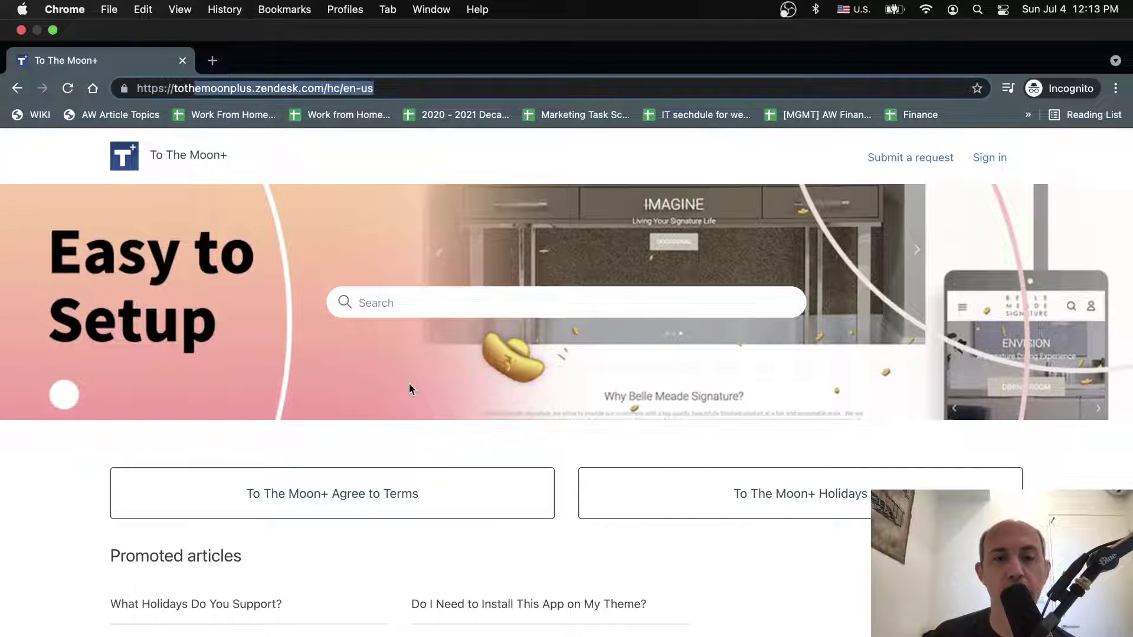
scroll(409, 384, "down", 2)
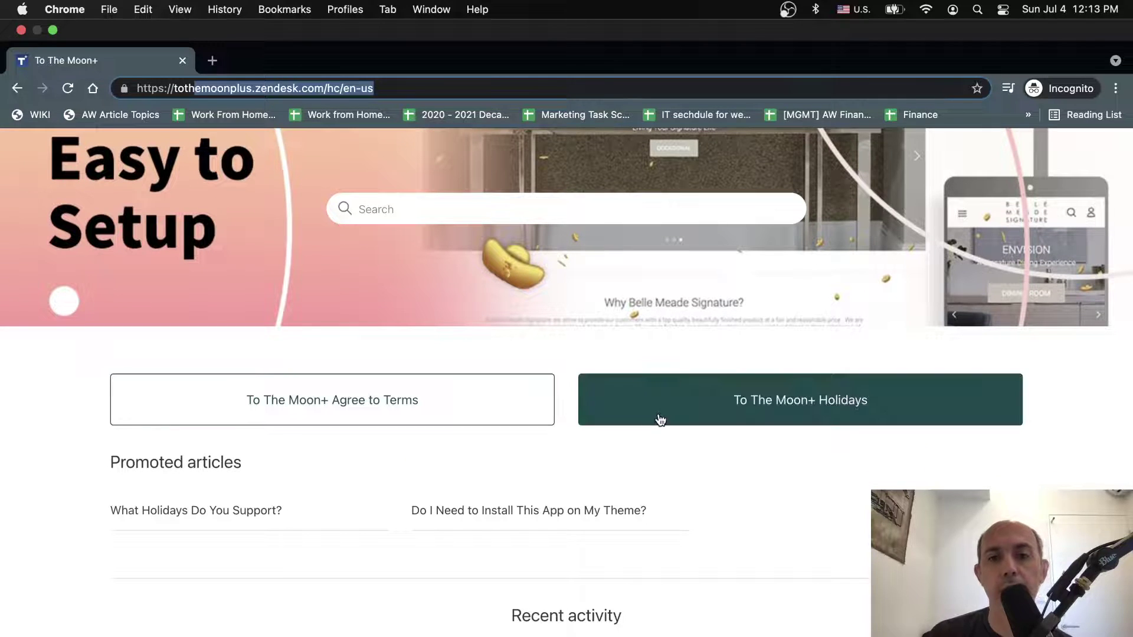
left_click(659, 419)
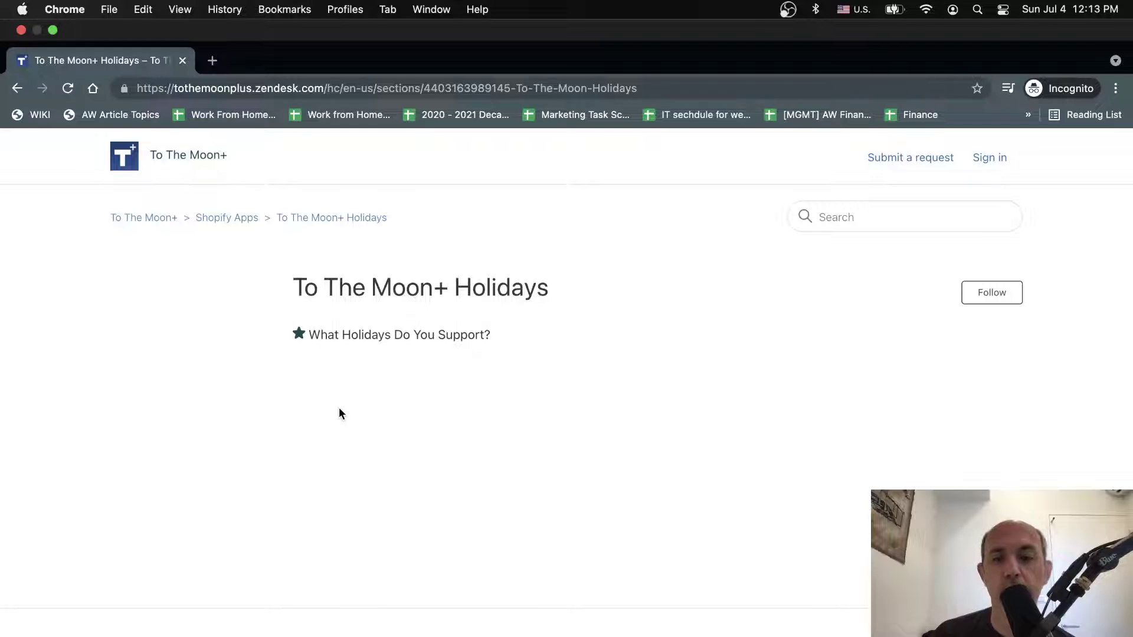
key("super+bracketleft")
left_click(373, 413)
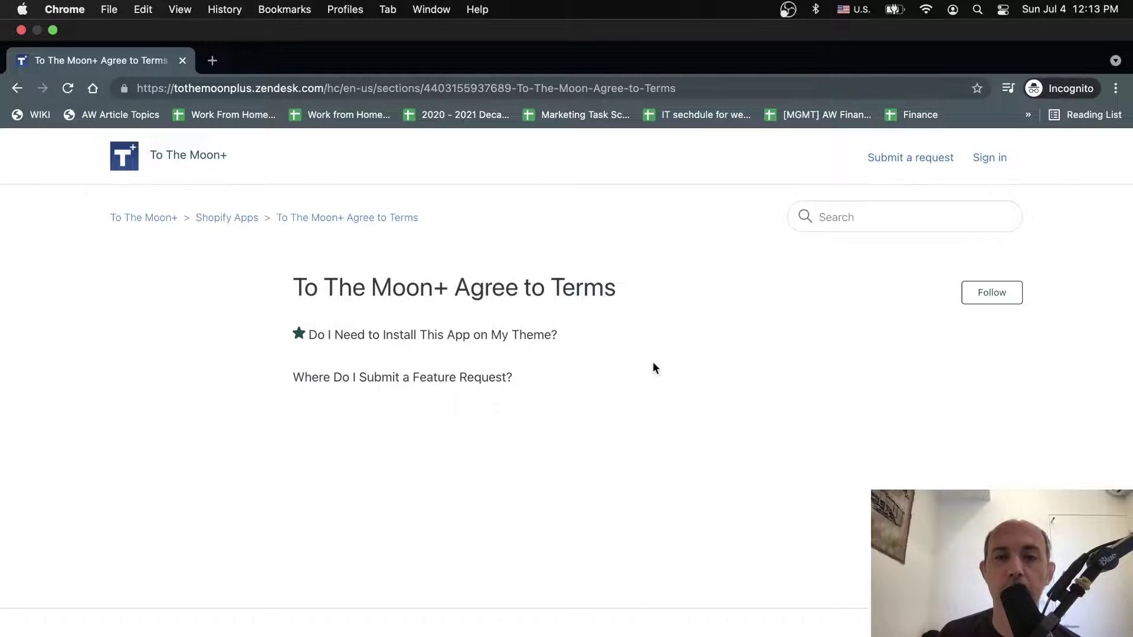
key("ctrl+Left")
scroll(945, 473, "down", 3)
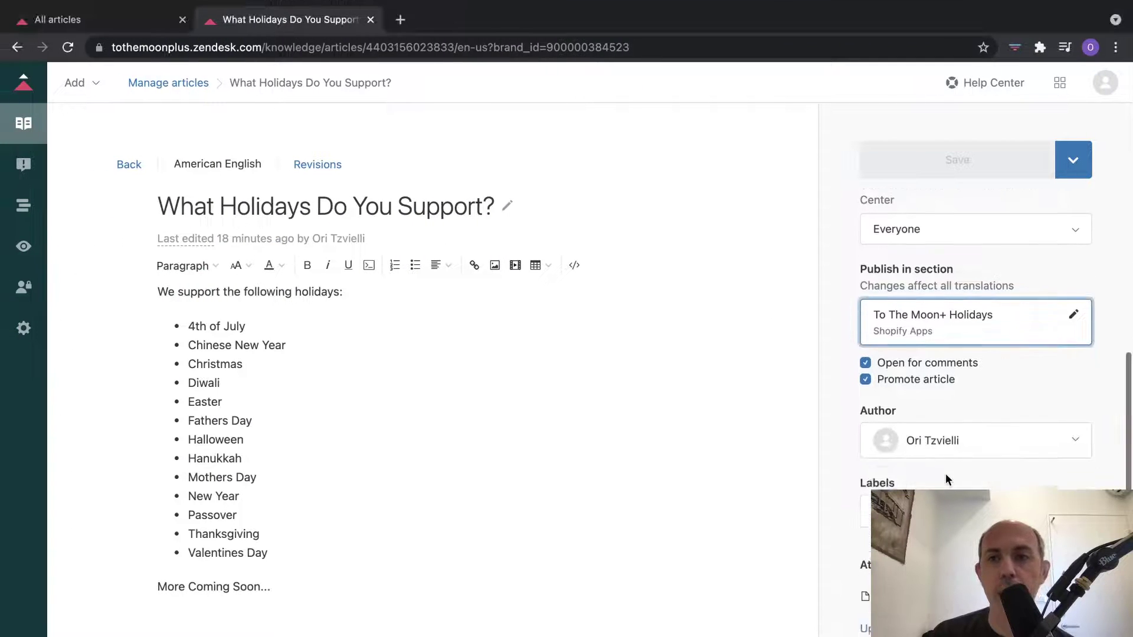
left_click(980, 405)
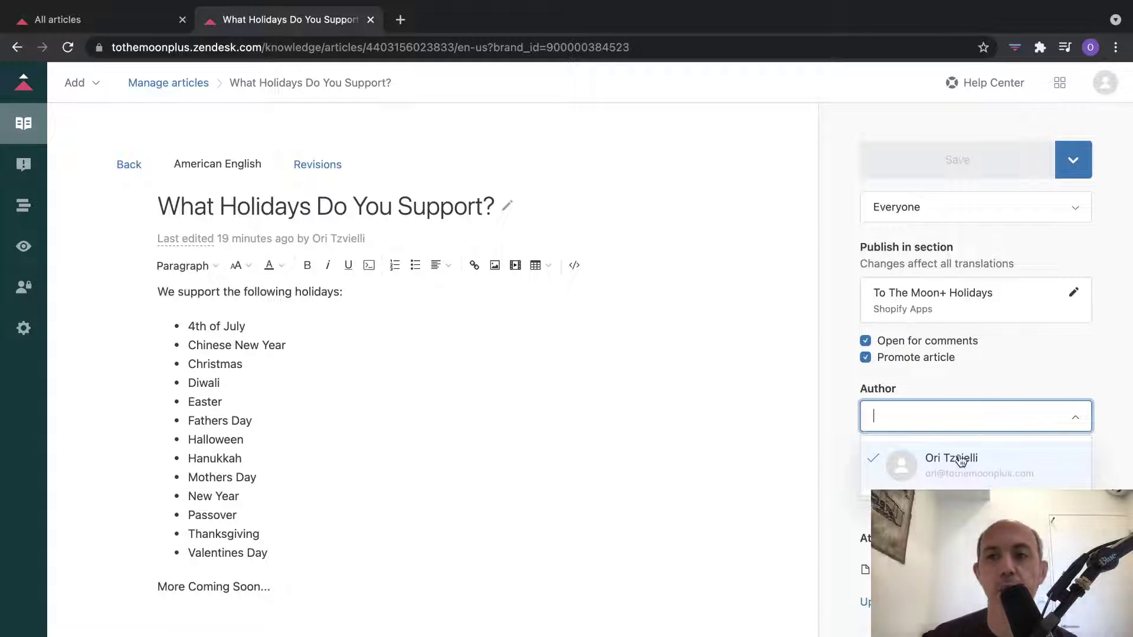
left_click(1115, 418)
left_click(982, 490)
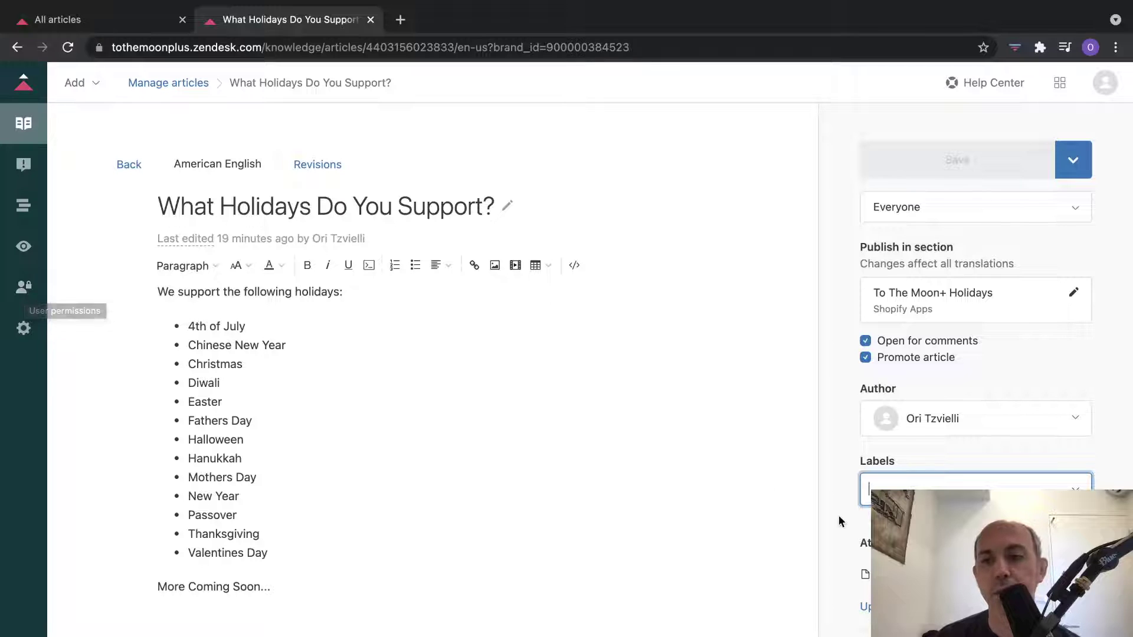
scroll(843, 522, "down", 1)
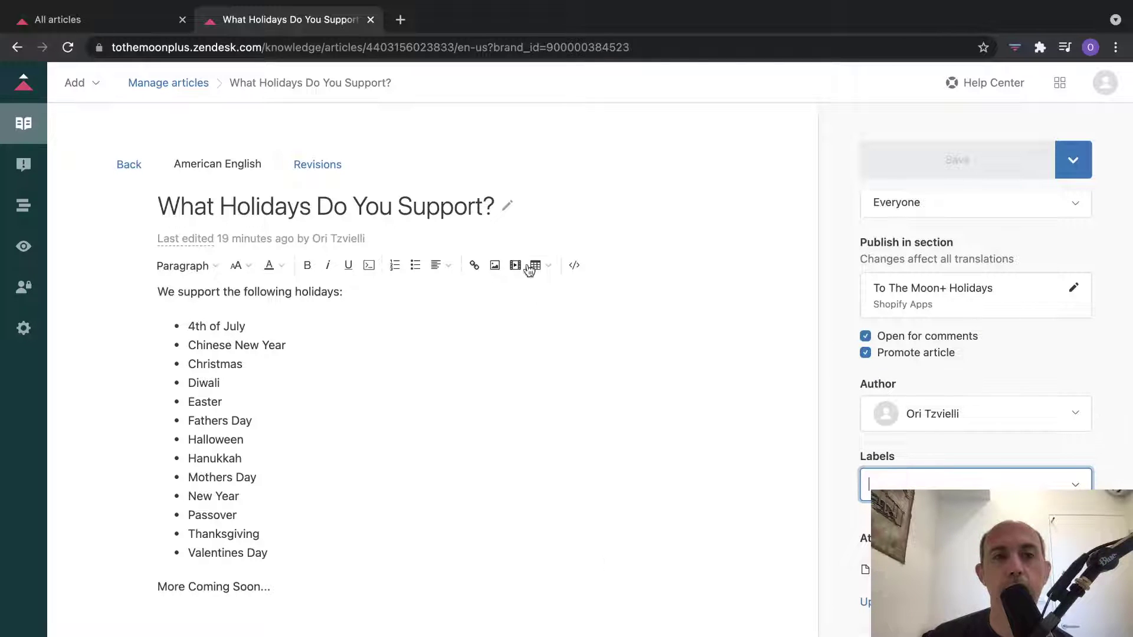
left_click(324, 172)
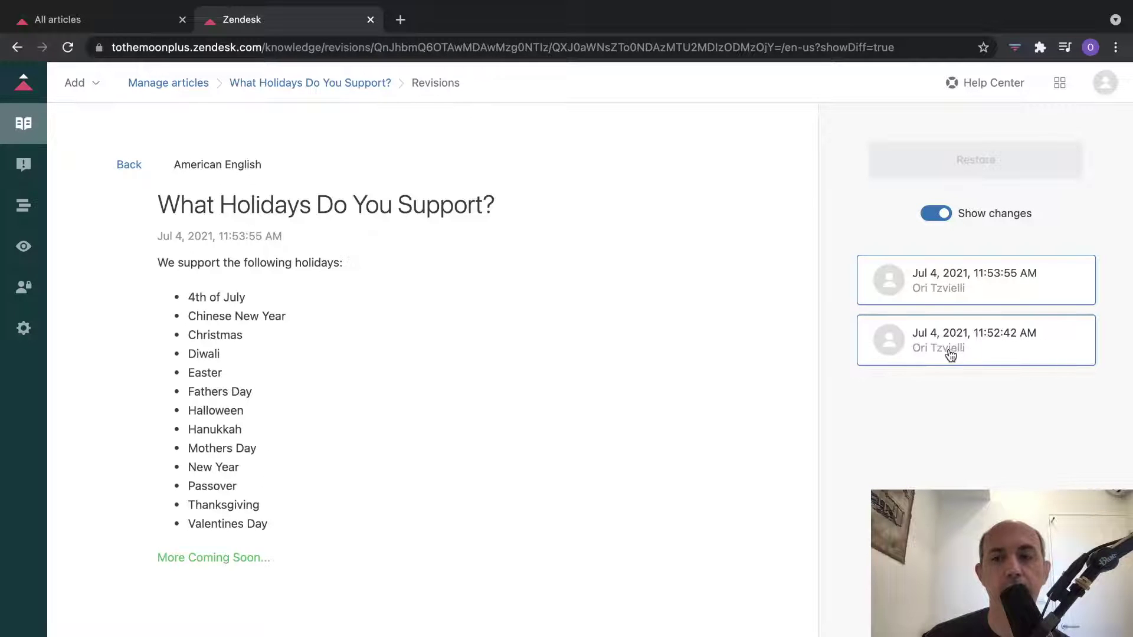
left_click(938, 345)
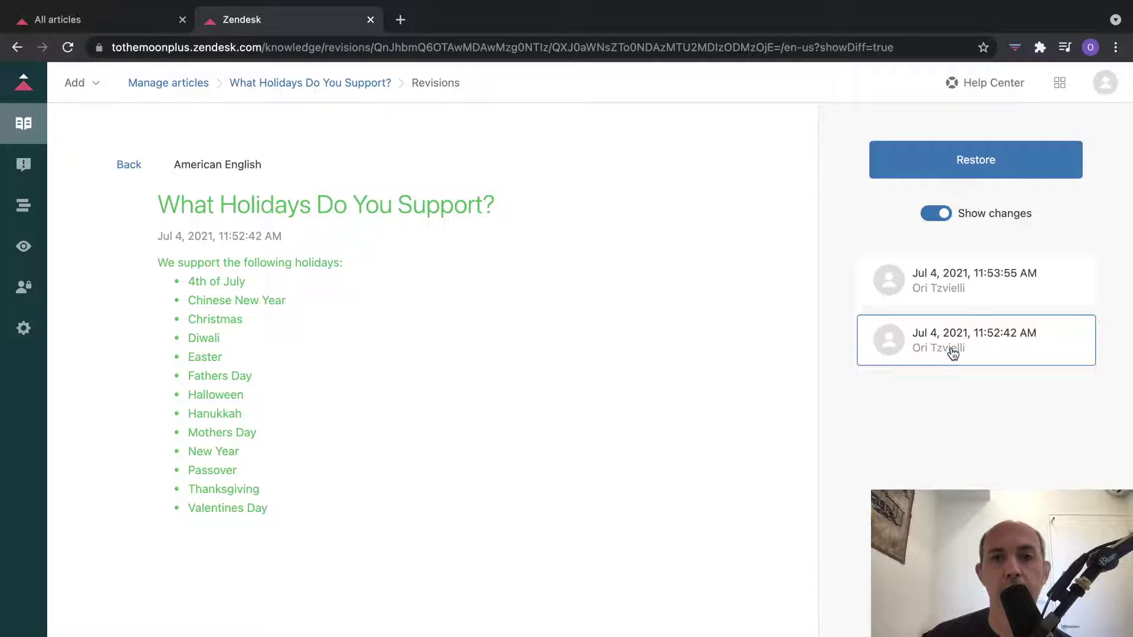
left_click(936, 275)
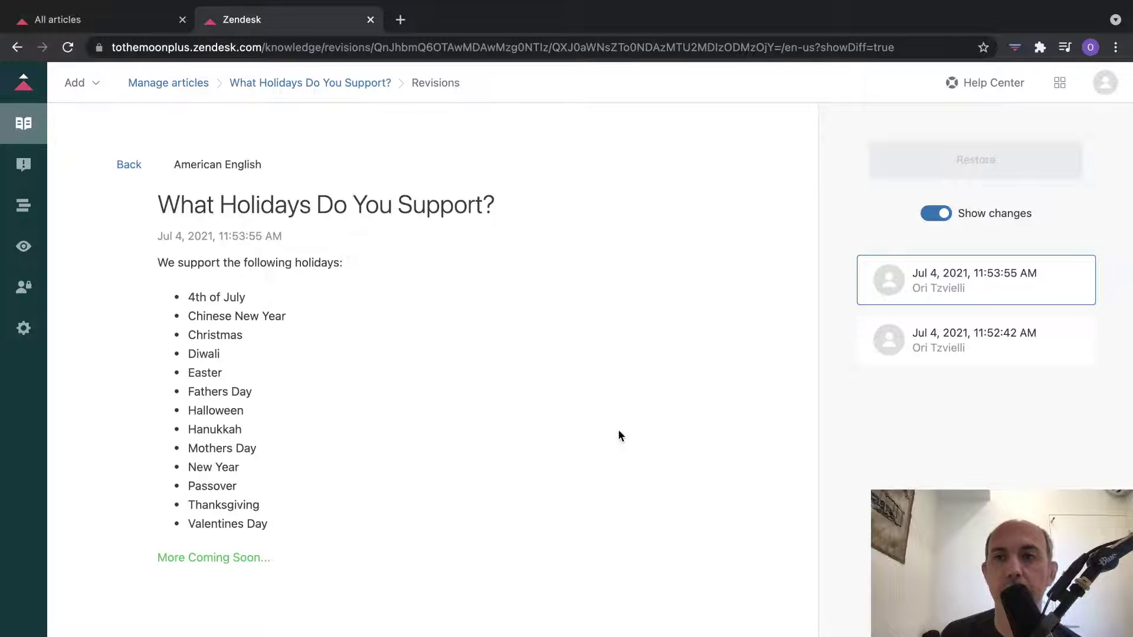
left_click(127, 165)
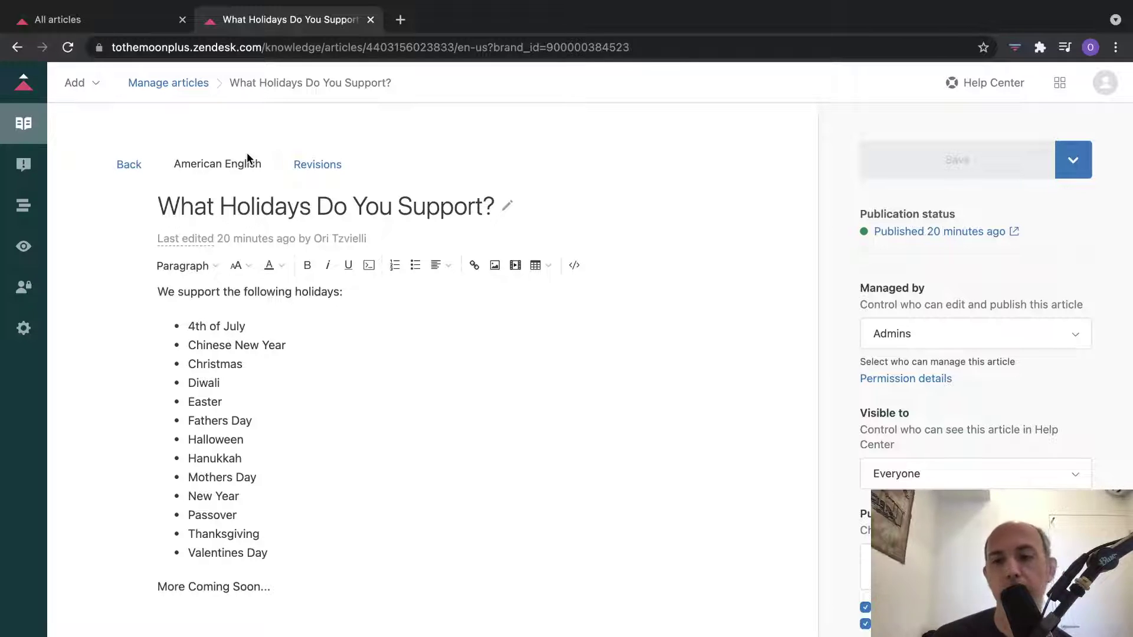
key("ctrl+Right")
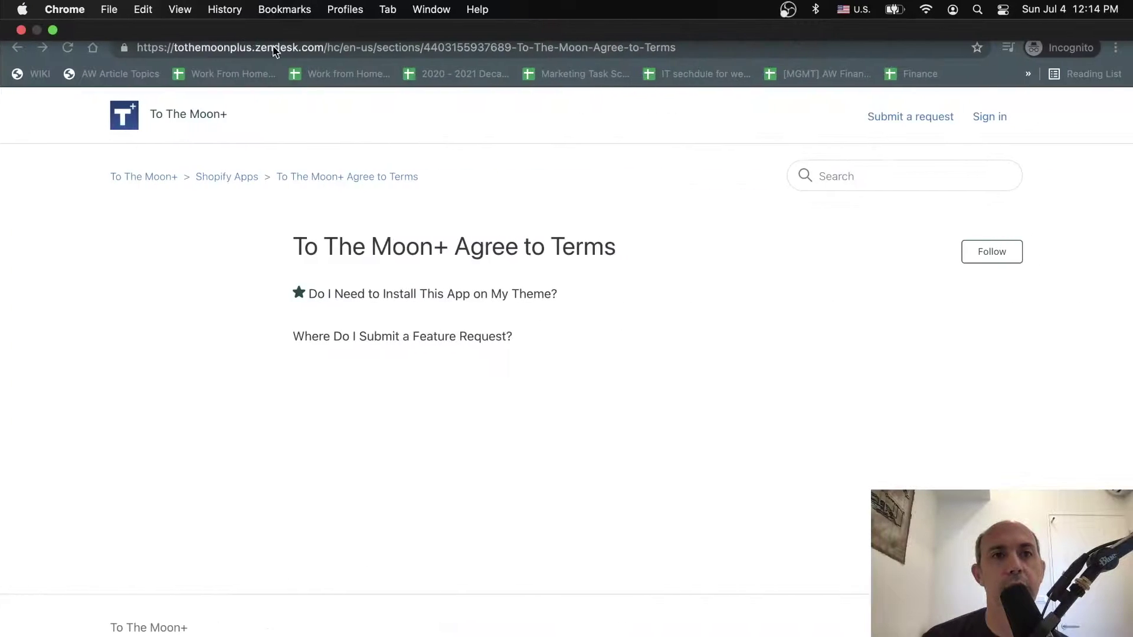
left_click(329, 88)
left_click(331, 88)
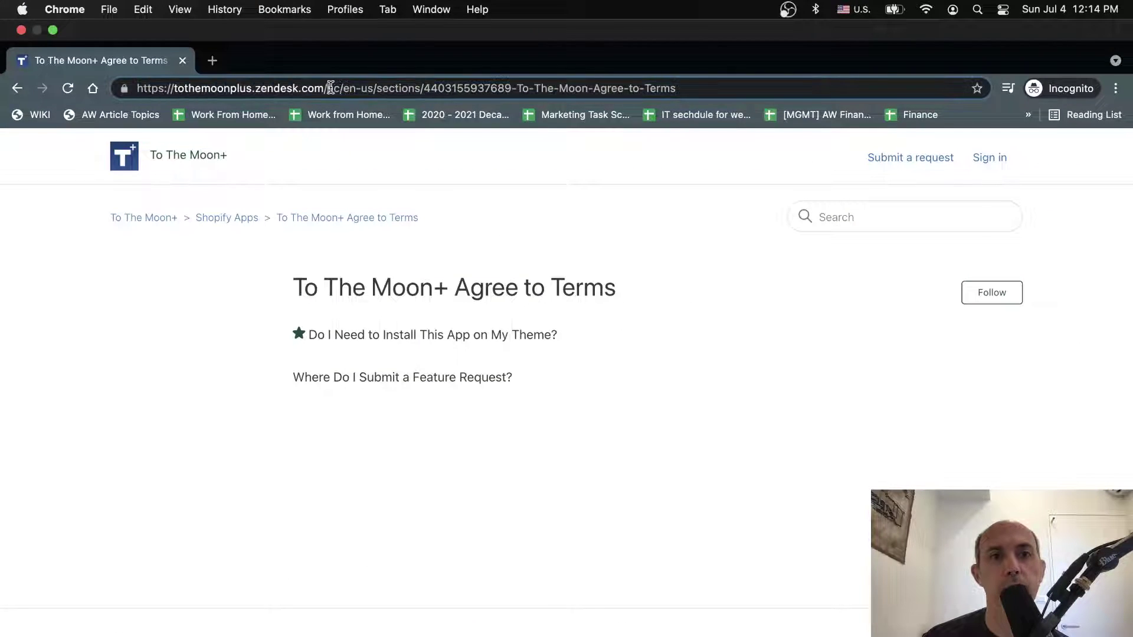
left_click_drag(342, 88, 373, 88)
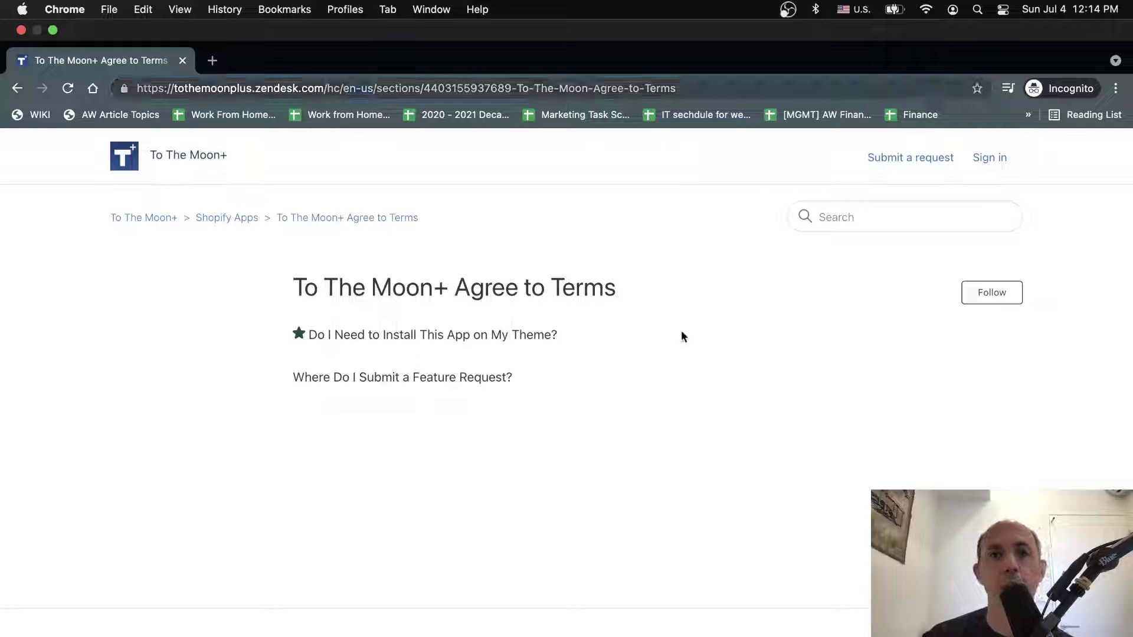
left_click(139, 218)
key("ctrl+Left")
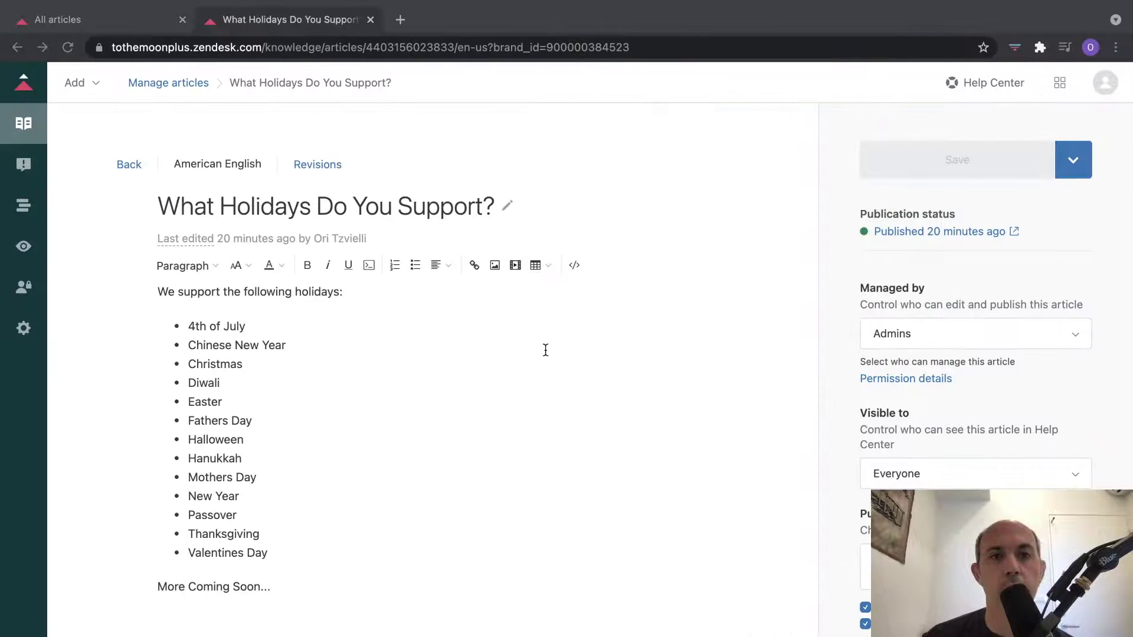
left_click(25, 127)
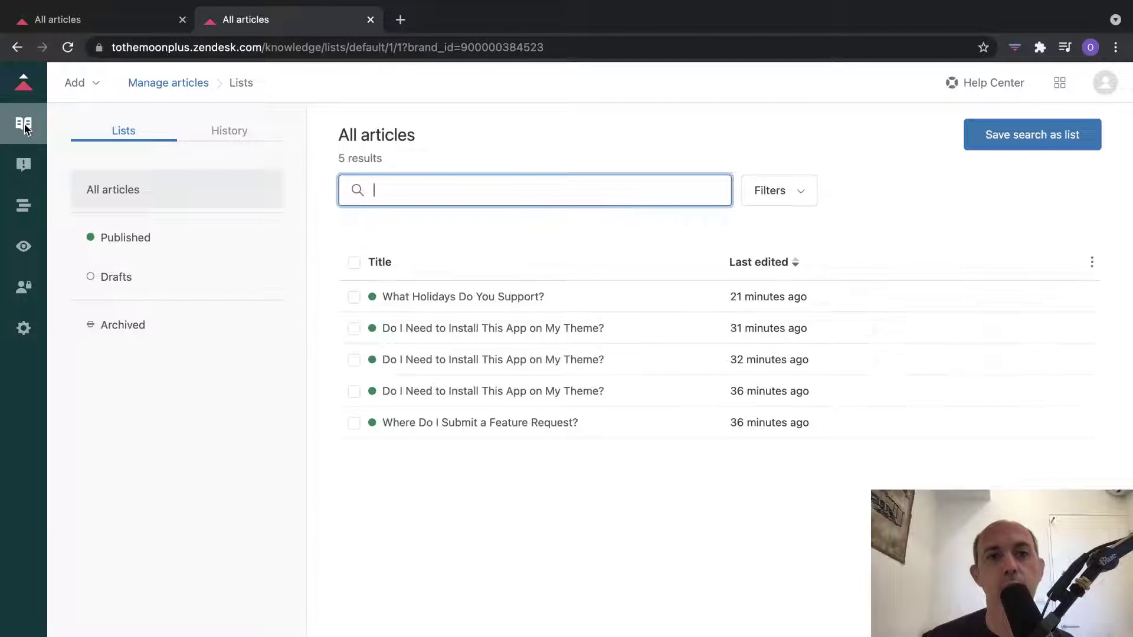
left_click(532, 304)
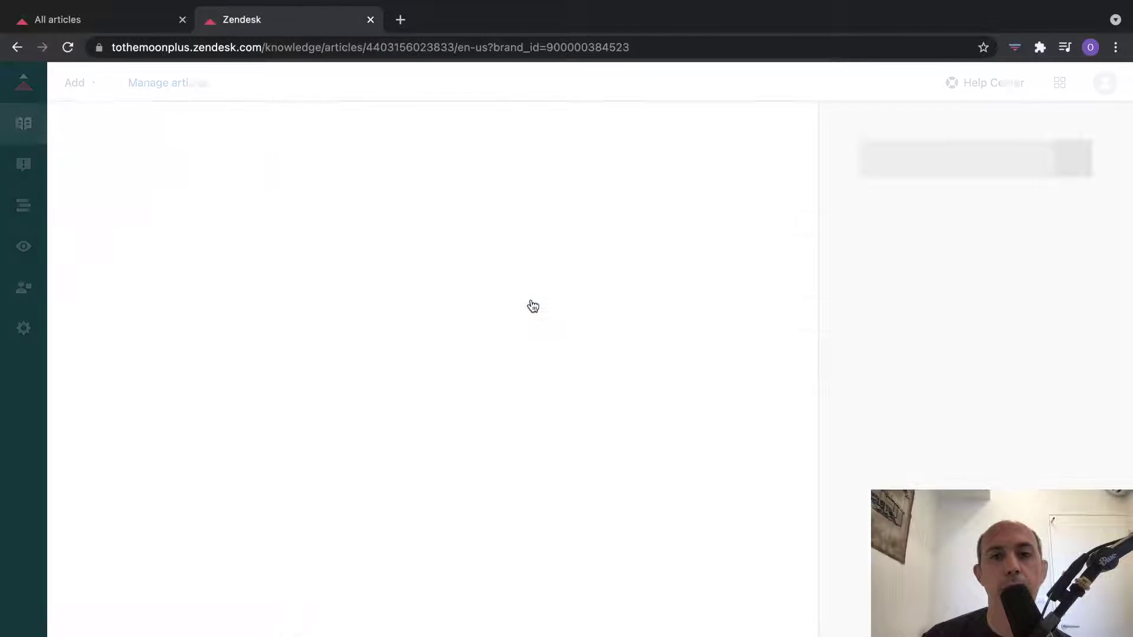
left_click(1072, 161)
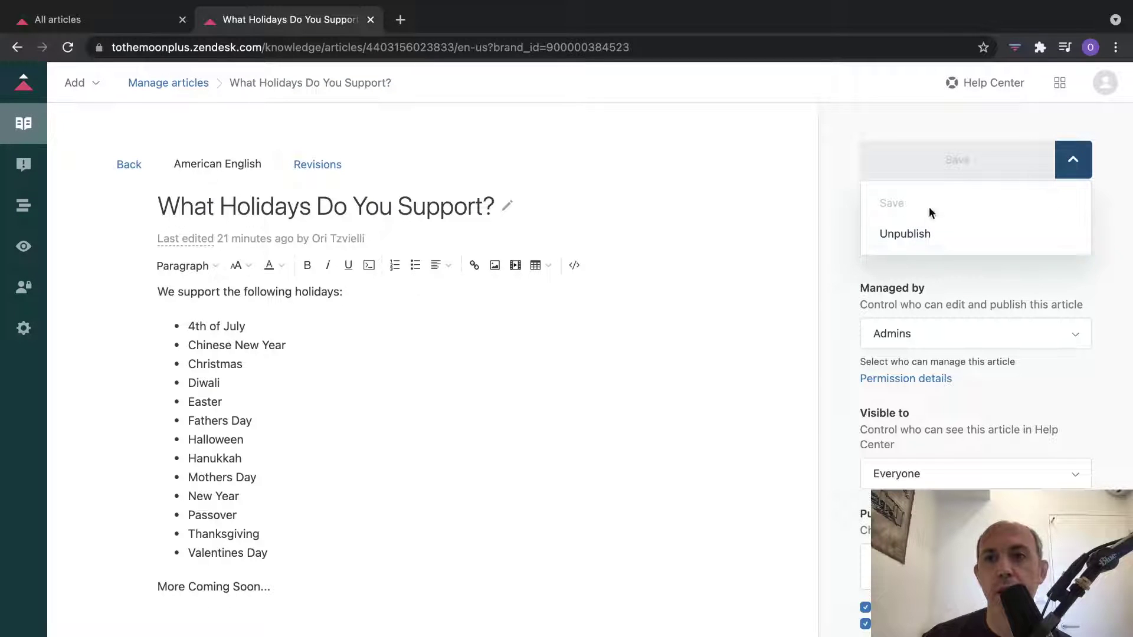
left_click(700, 215)
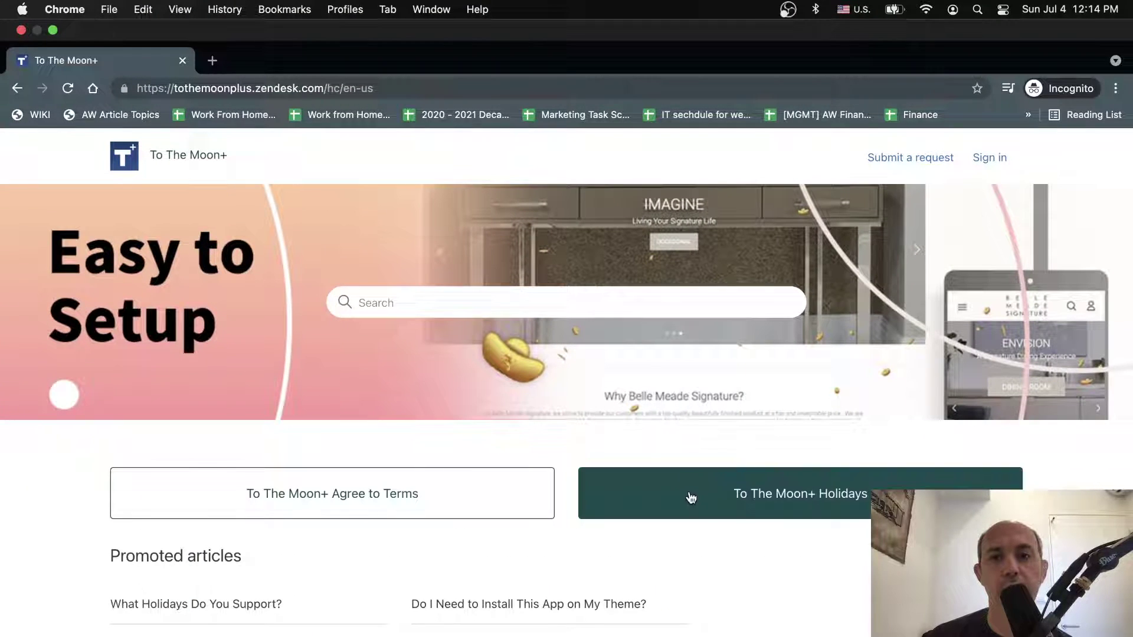
Open the Community spam moderation page, which reports no spam posts or comments
left_click(463, 507)
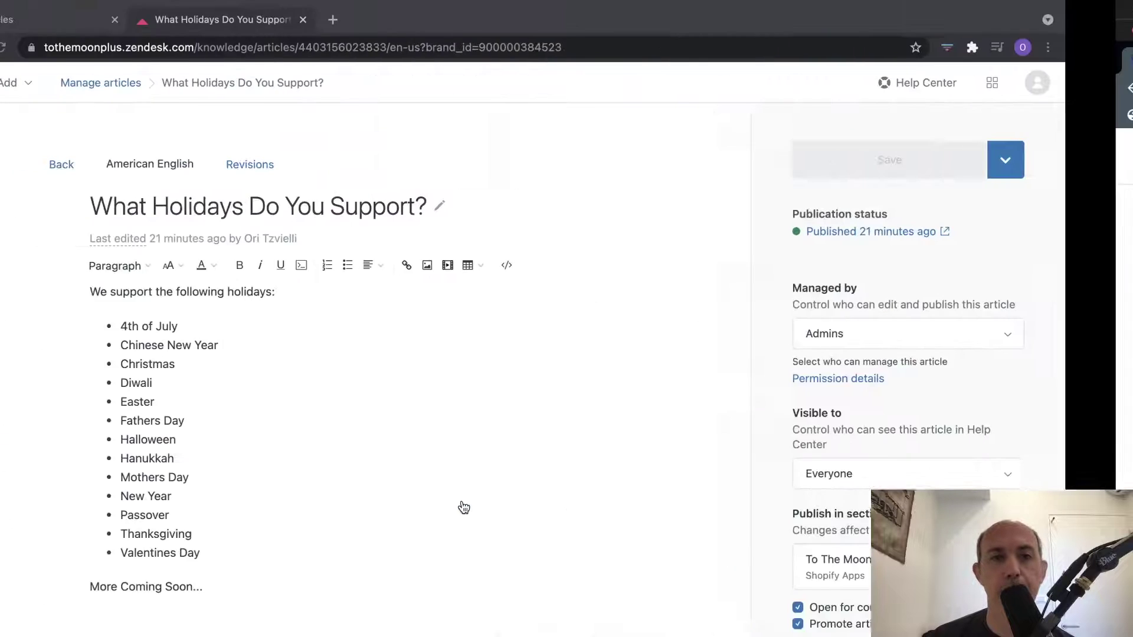
left_click(24, 165)
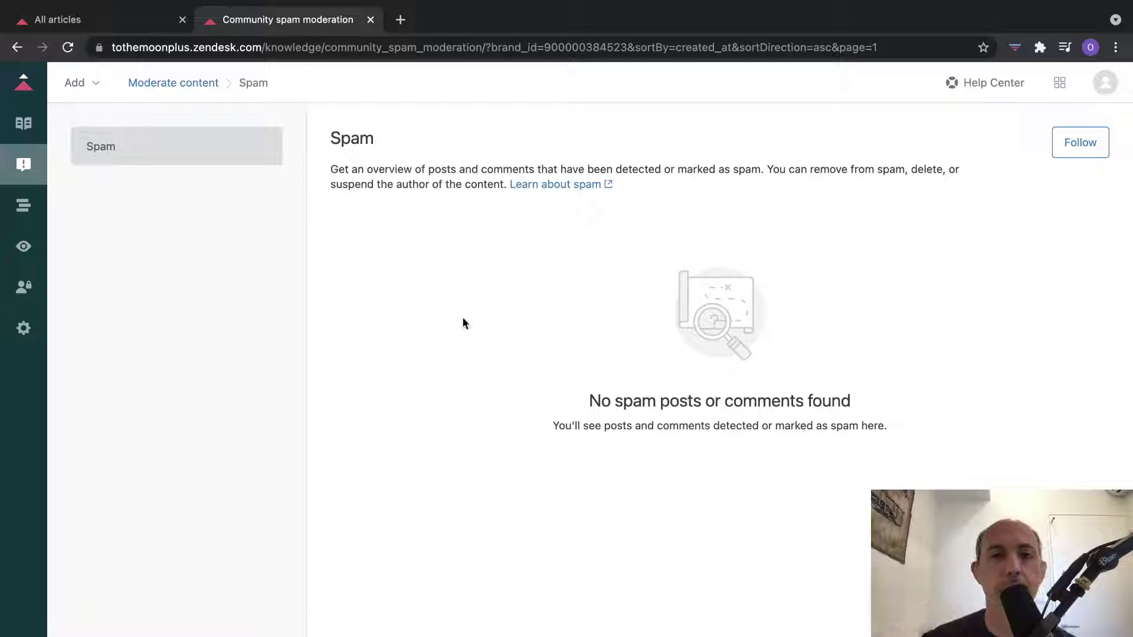
Open Arrange articles to list the Cloudflare Apps and Shopify Apps categories and view the Add options
left_click(22, 206)
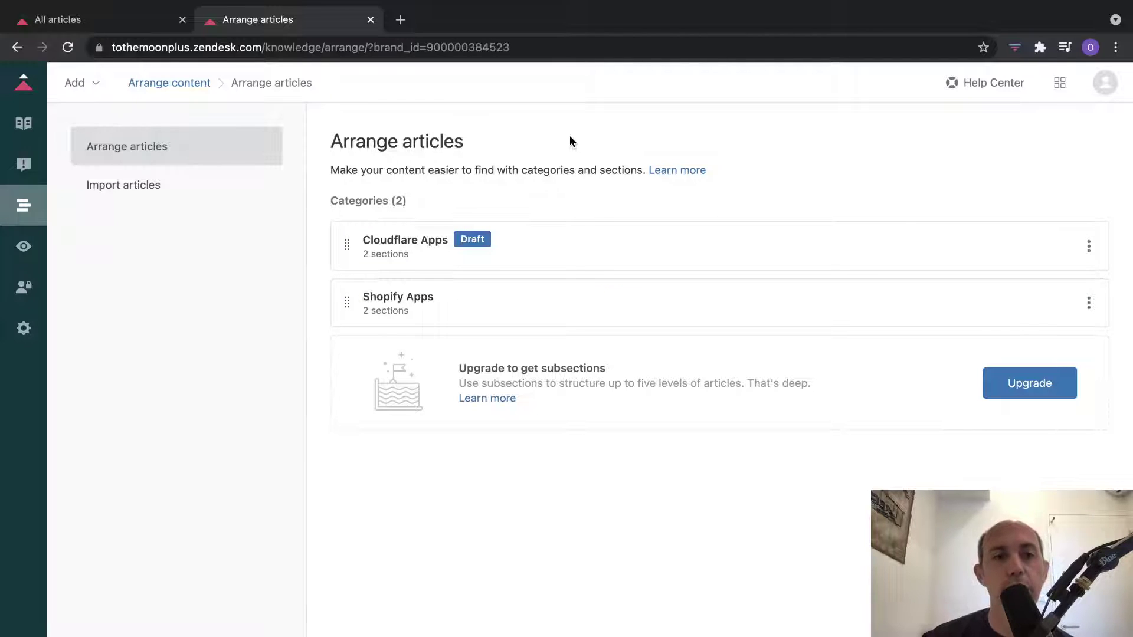
left_click(89, 81)
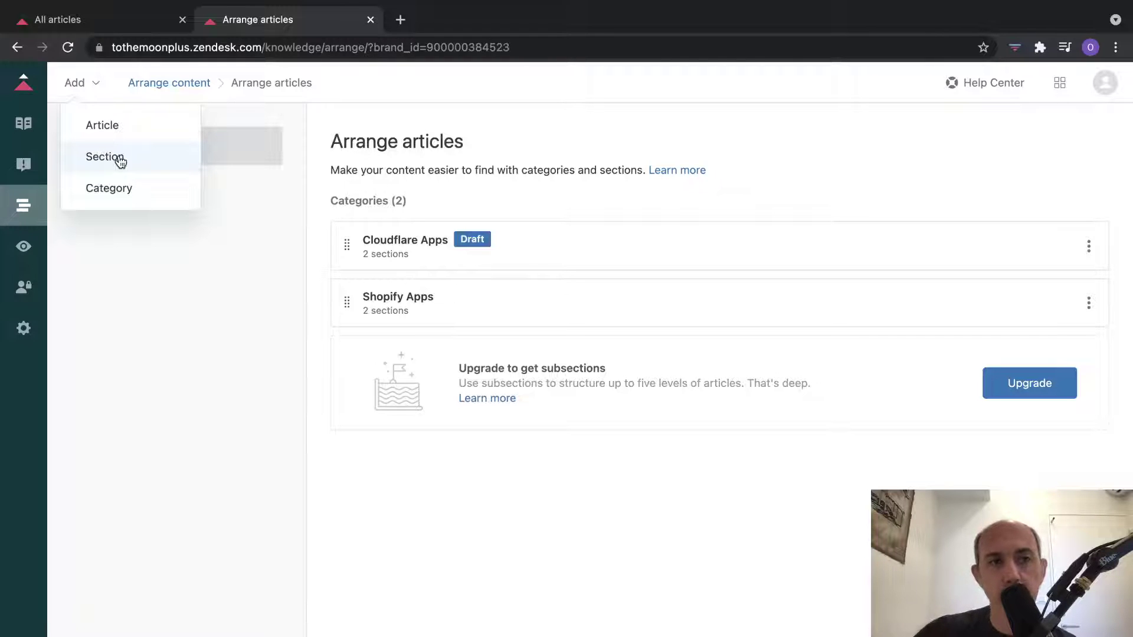
left_click(121, 188)
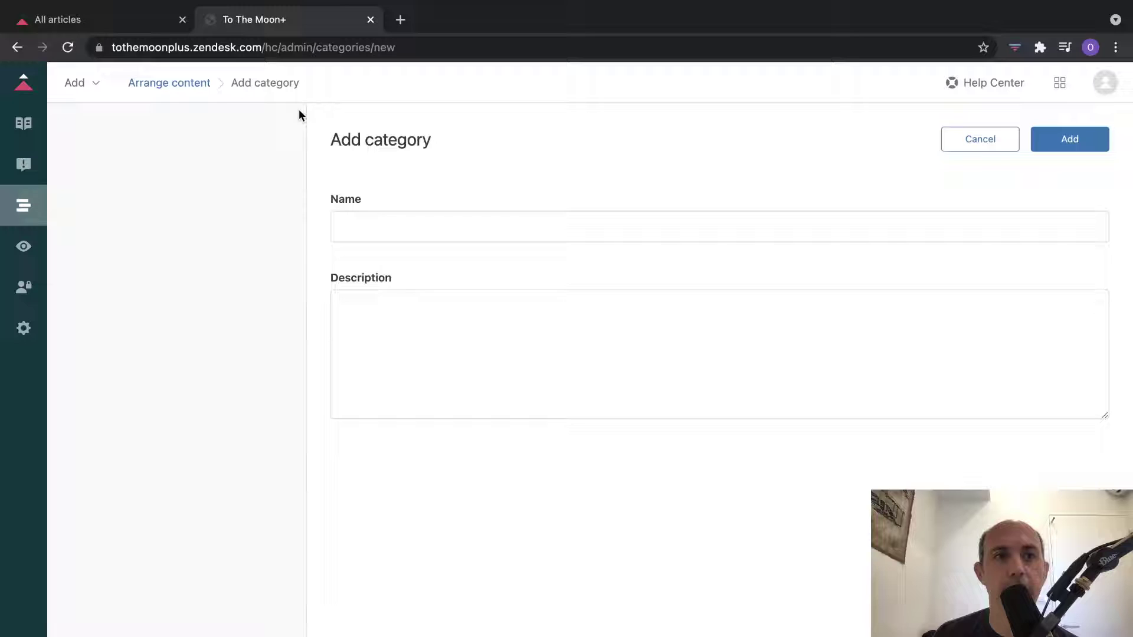
left_click(178, 84)
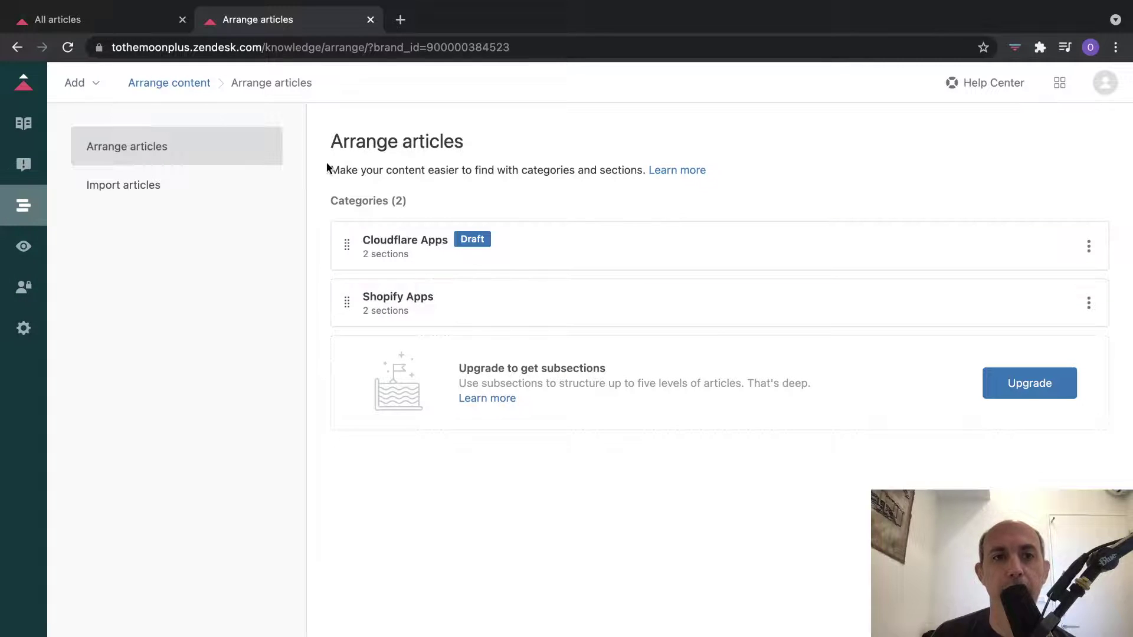
key("ctrl+Right")
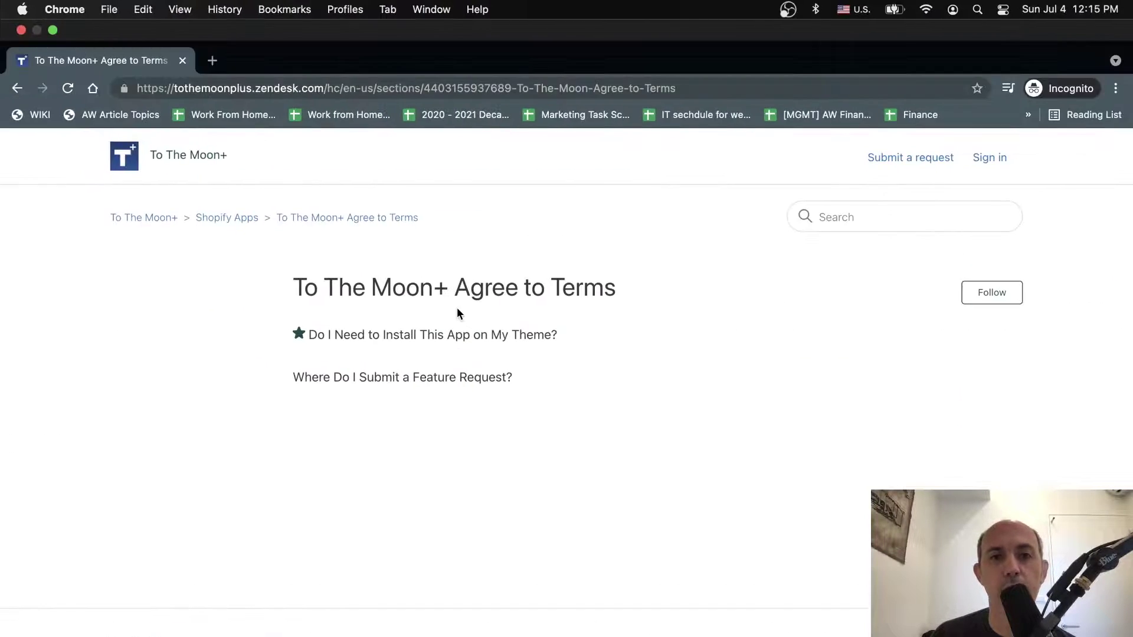
left_click(137, 222)
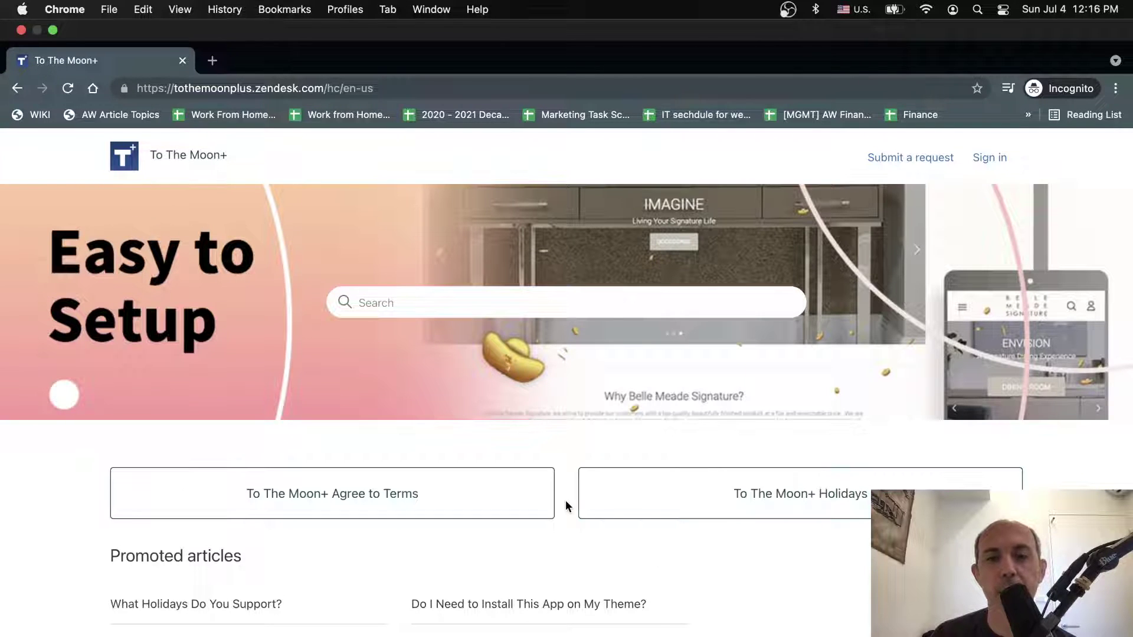
key("ctrl+Left")
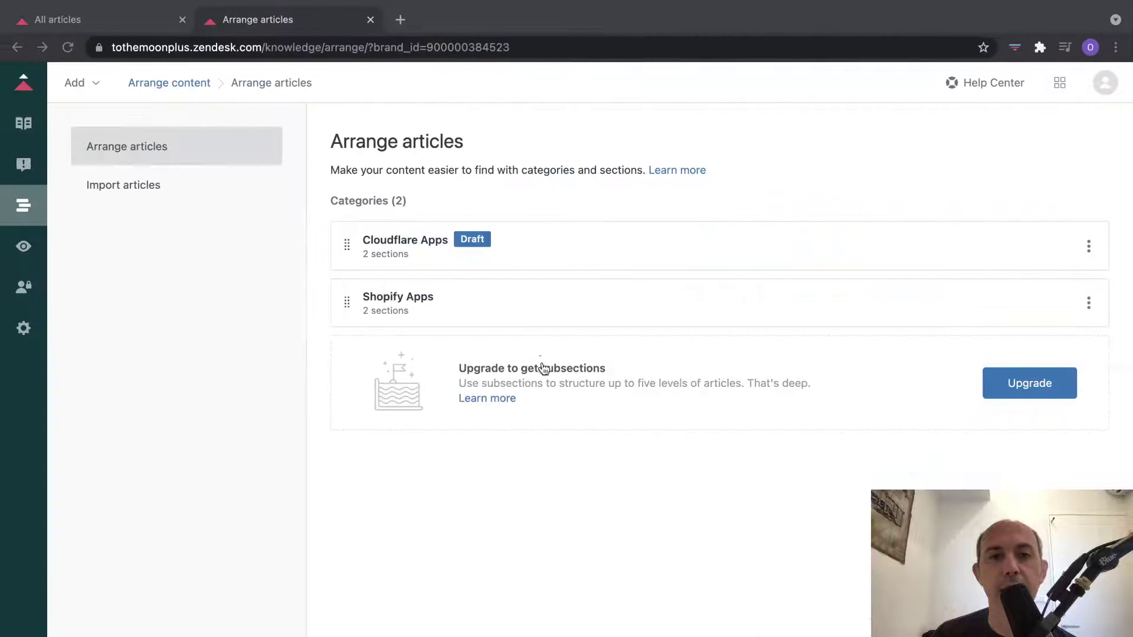
left_click(813, 239)
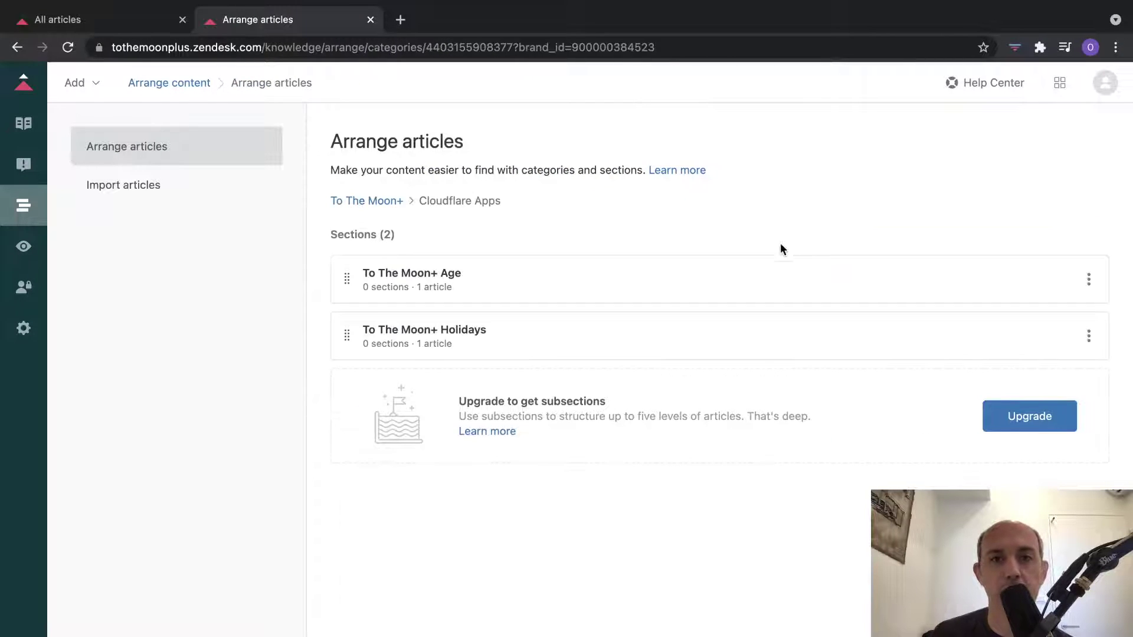
left_click(17, 48)
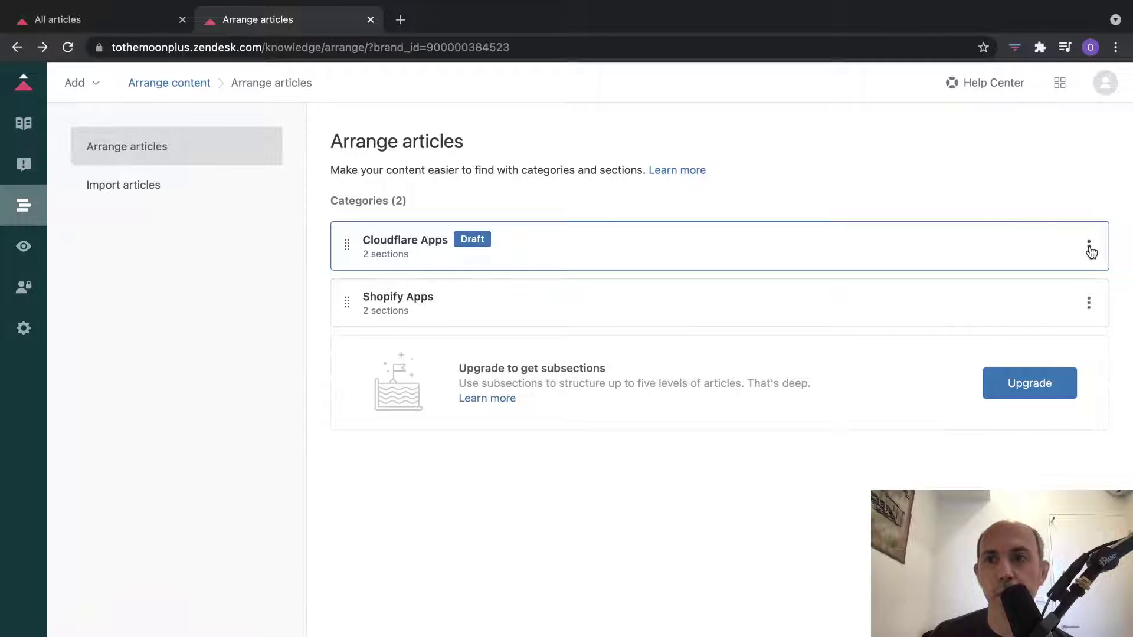
Edit the Cloudflare Apps category to uncheck Mark as draft and update it
left_click(74, 83)
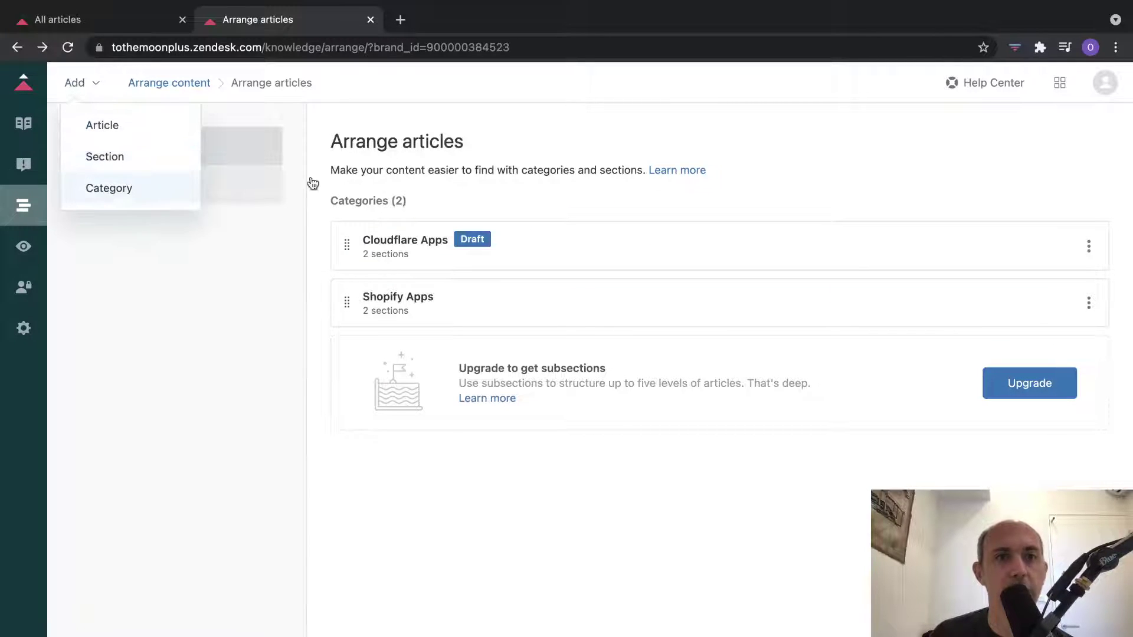
key("Escape")
left_click(1088, 246)
left_click(1030, 284)
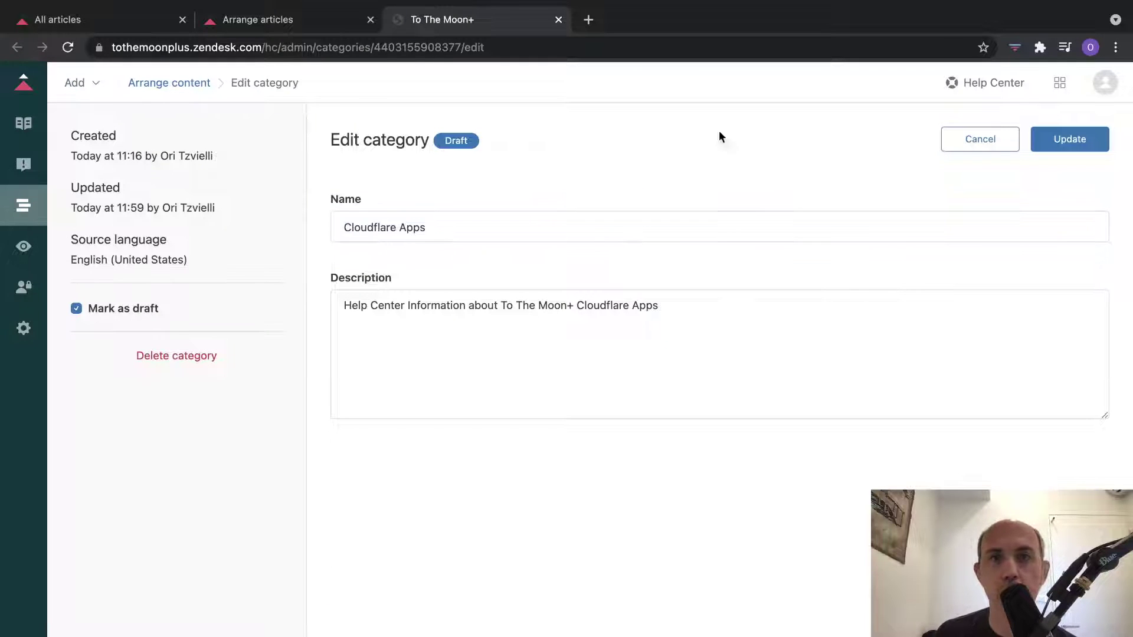
left_click(90, 310)
left_click(1068, 142)
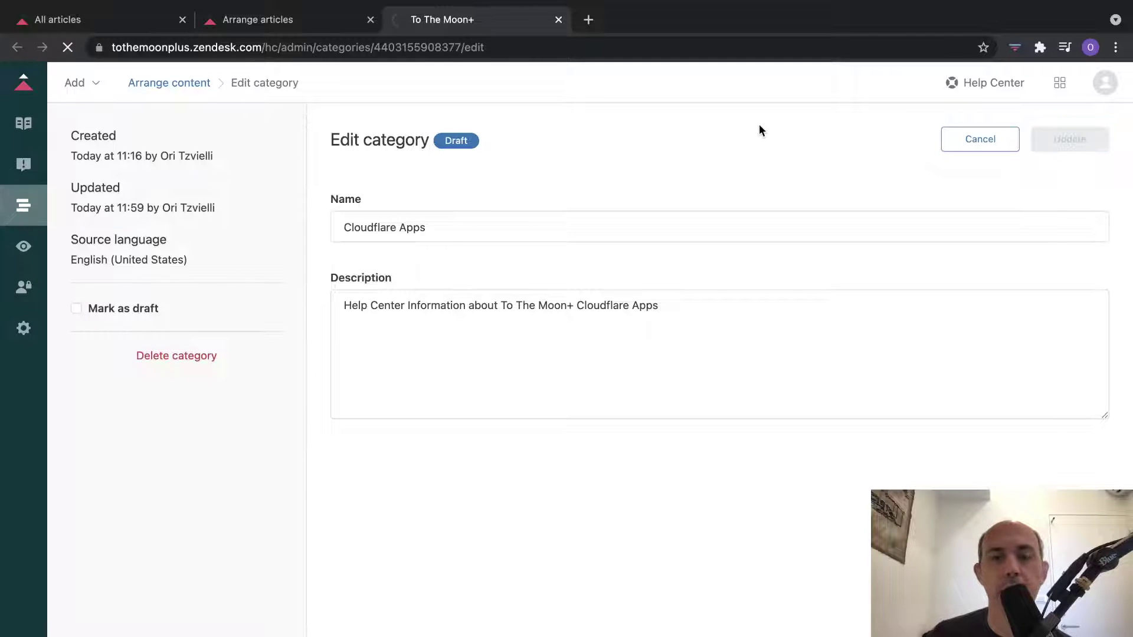
left_click(25, 200)
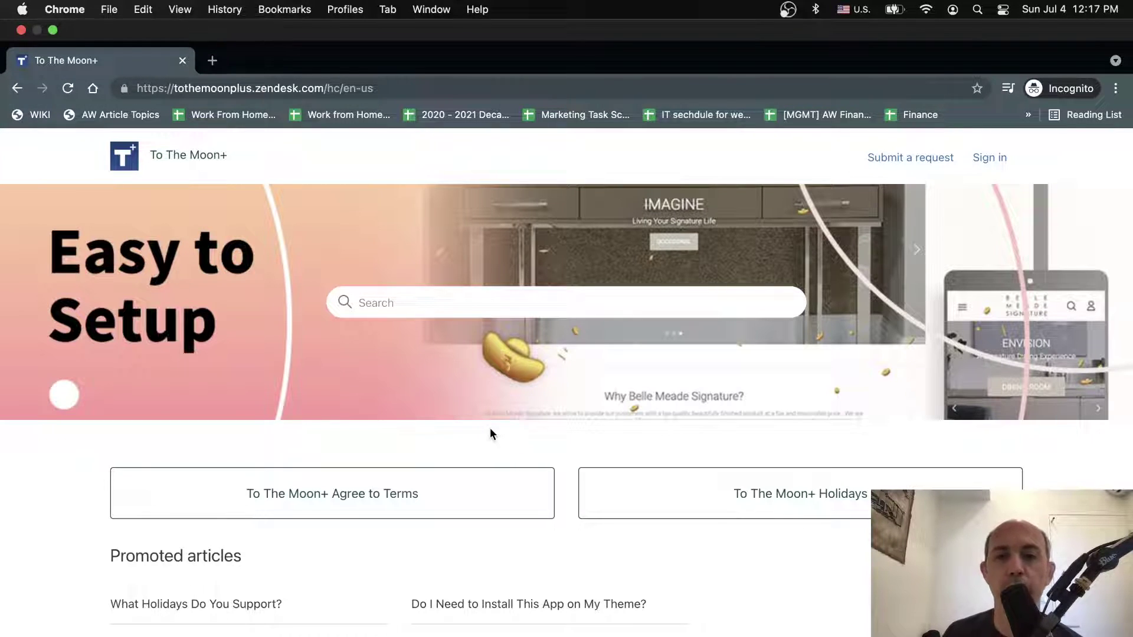
Dismiss the Contact us widget, reload the help center, and return to Arrange articles
scroll(540, 438, "down", 3)
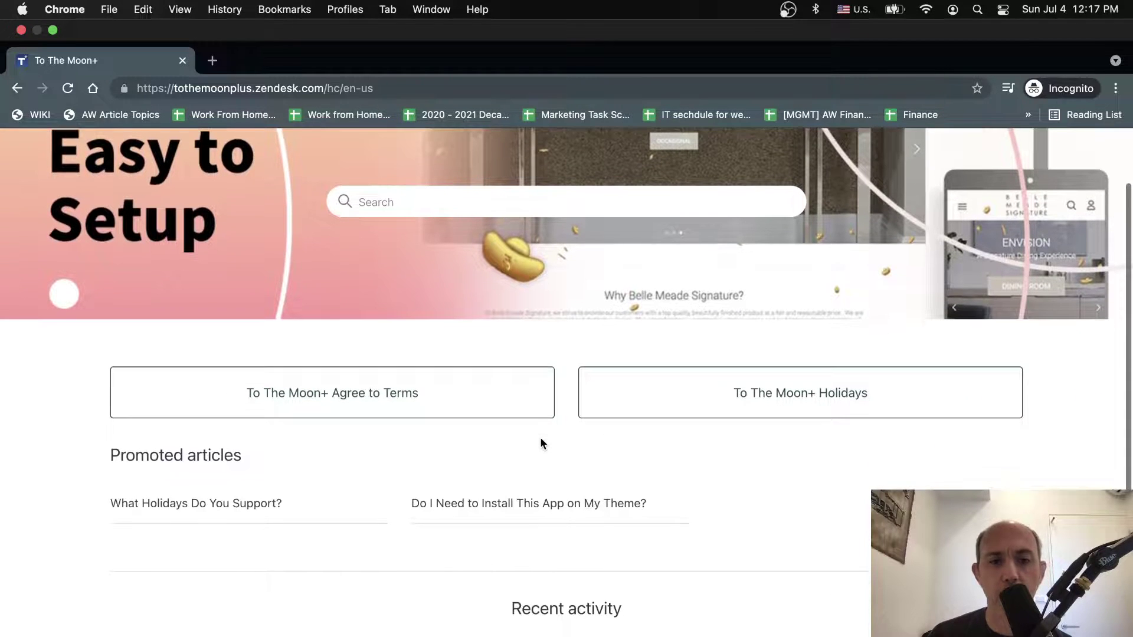
scroll(540, 444, "up", 3)
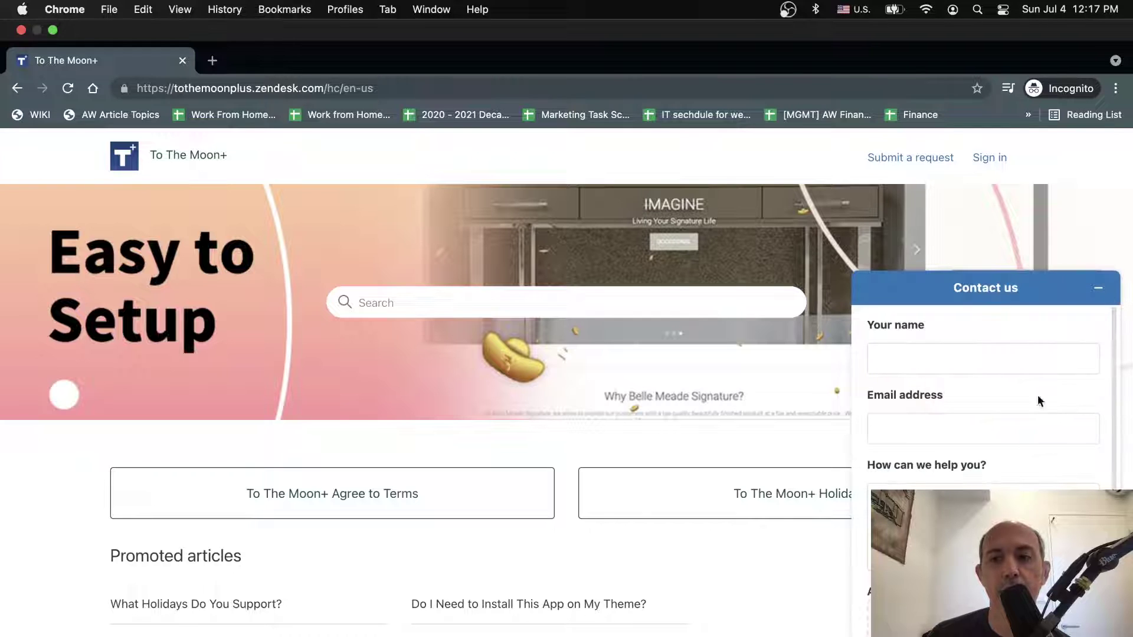
left_click(1097, 288)
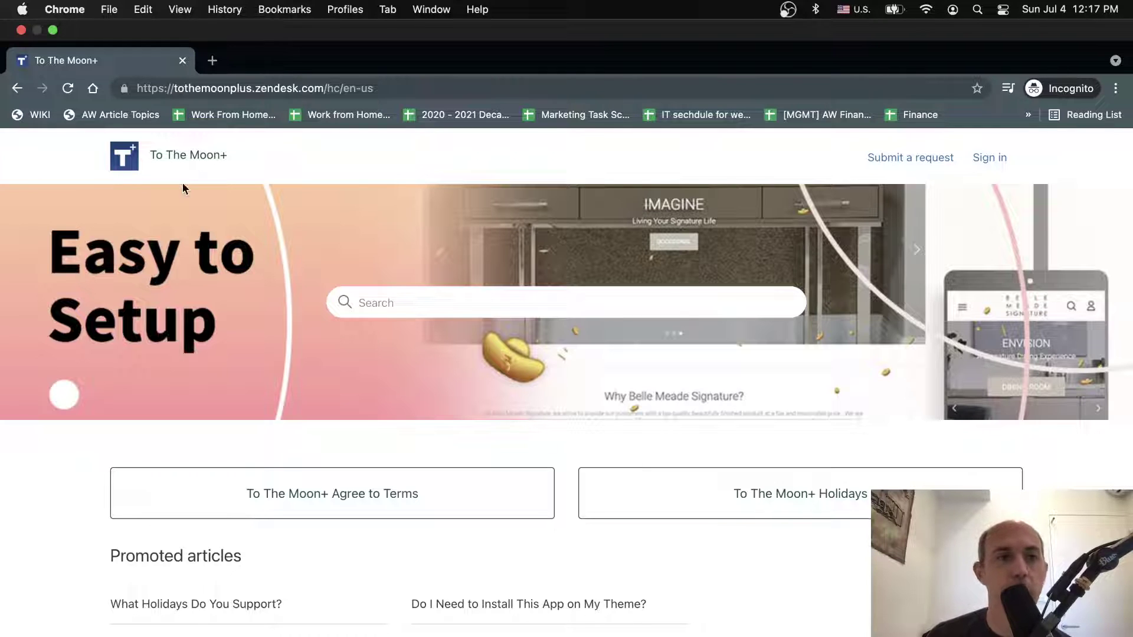
left_click(69, 90)
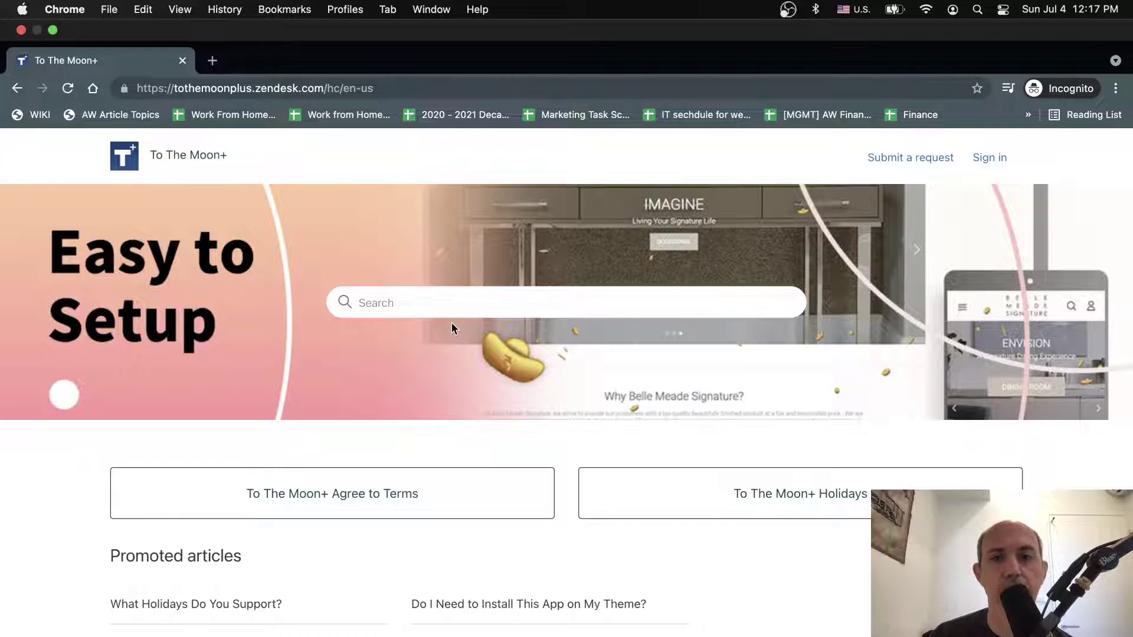
key("ctrl+Left")
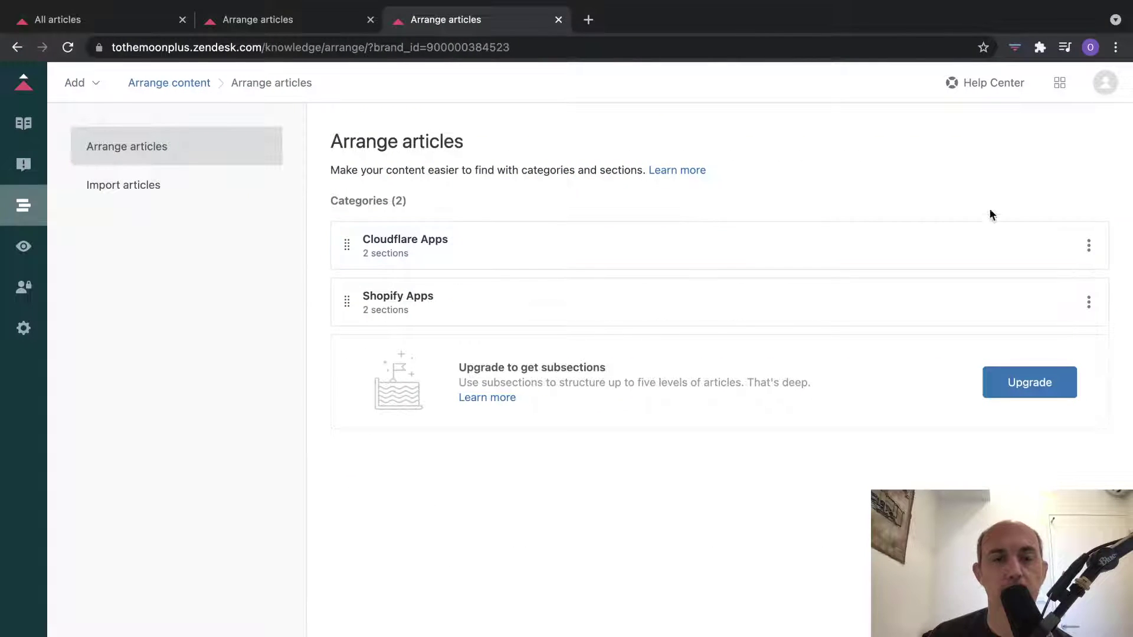
Open the Cloudflare Apps category's edit page and close it again
left_click(1089, 245)
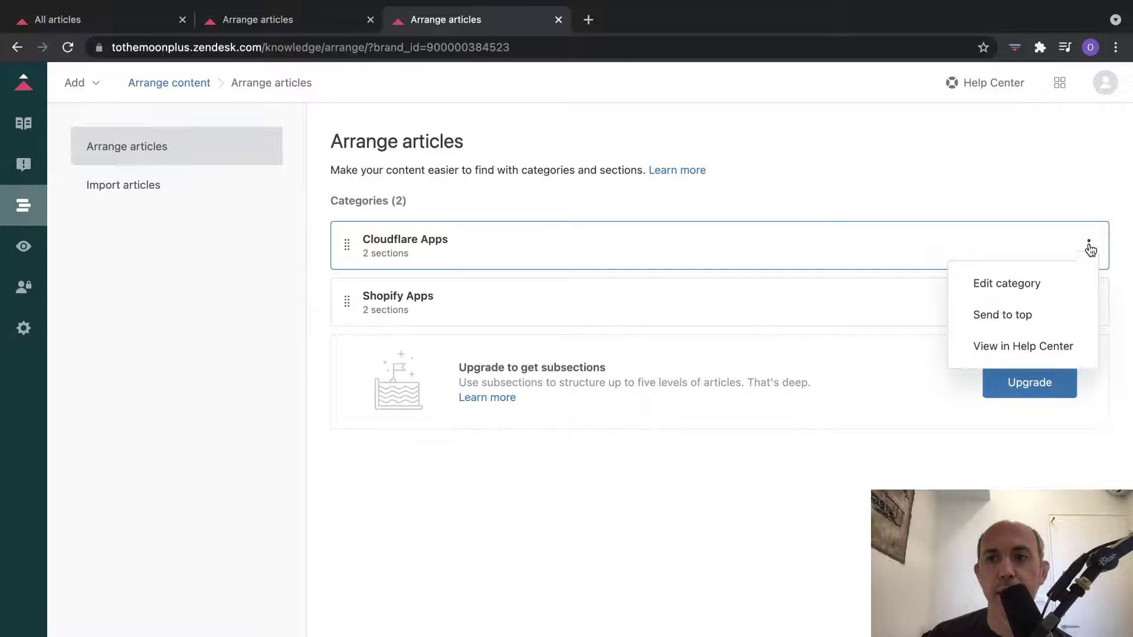
left_click(1034, 285)
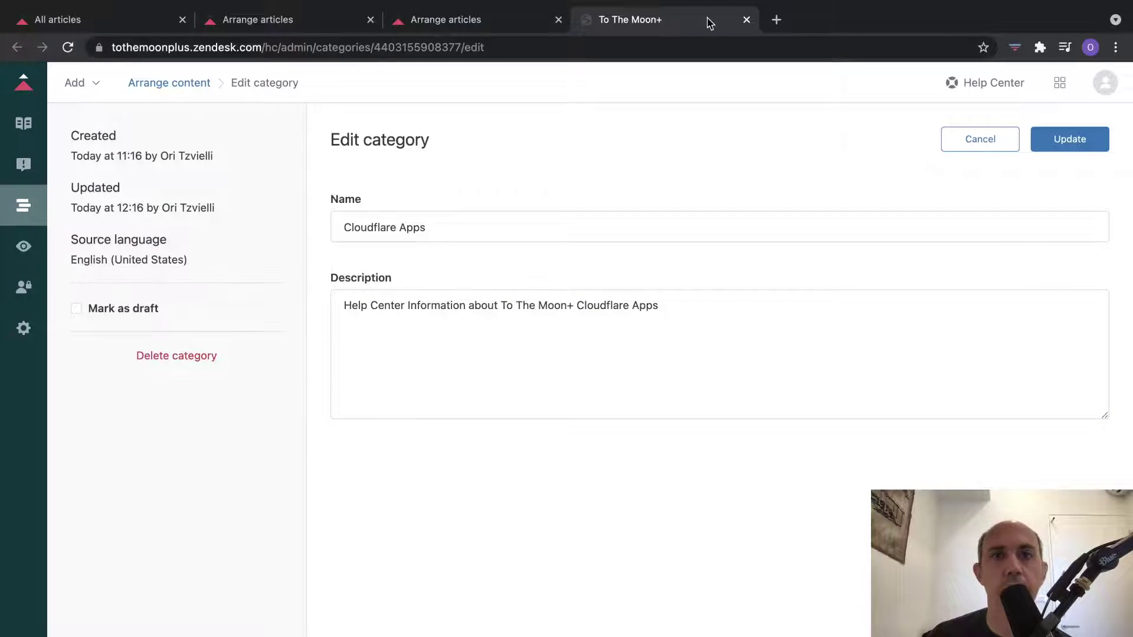
left_click(746, 20)
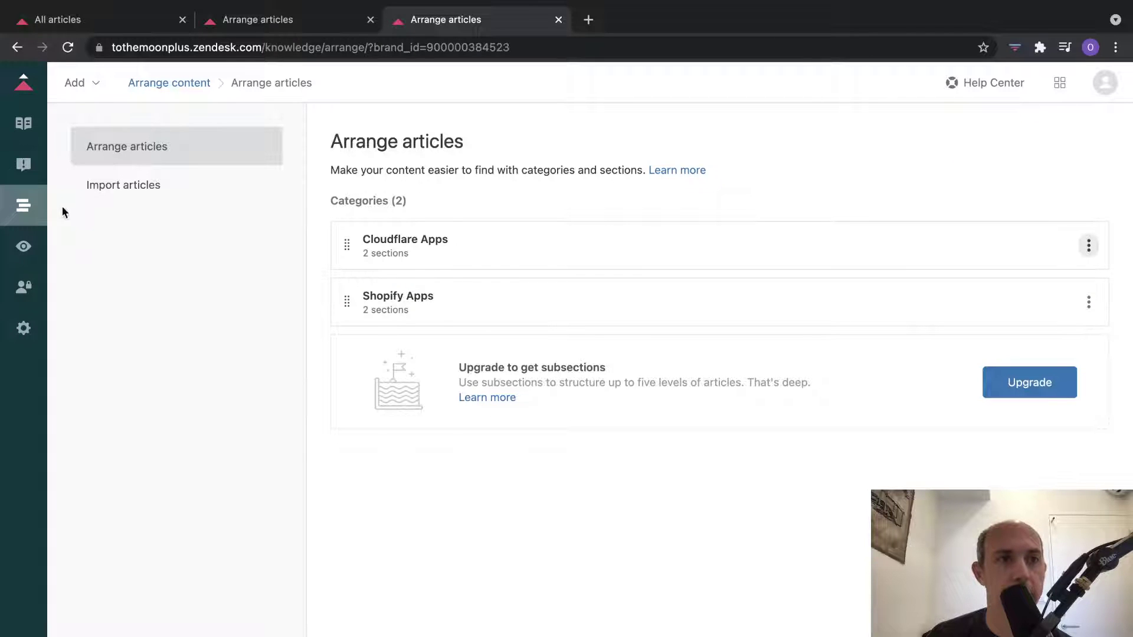
Open the third theme-installation article and check its section without changing it
left_click(29, 132)
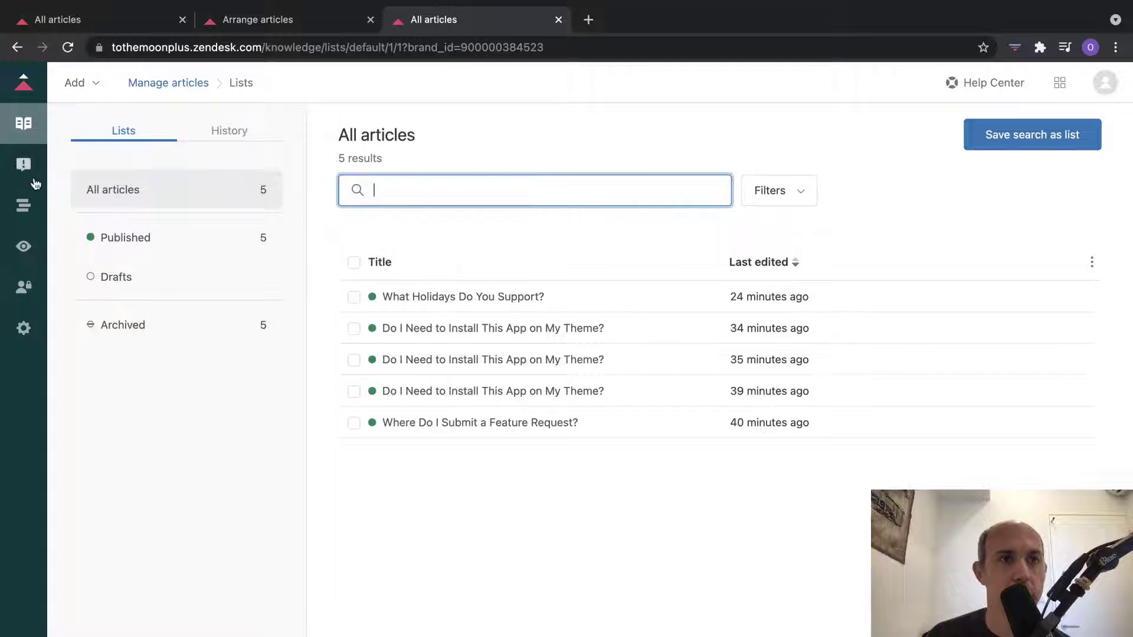
left_click(520, 360)
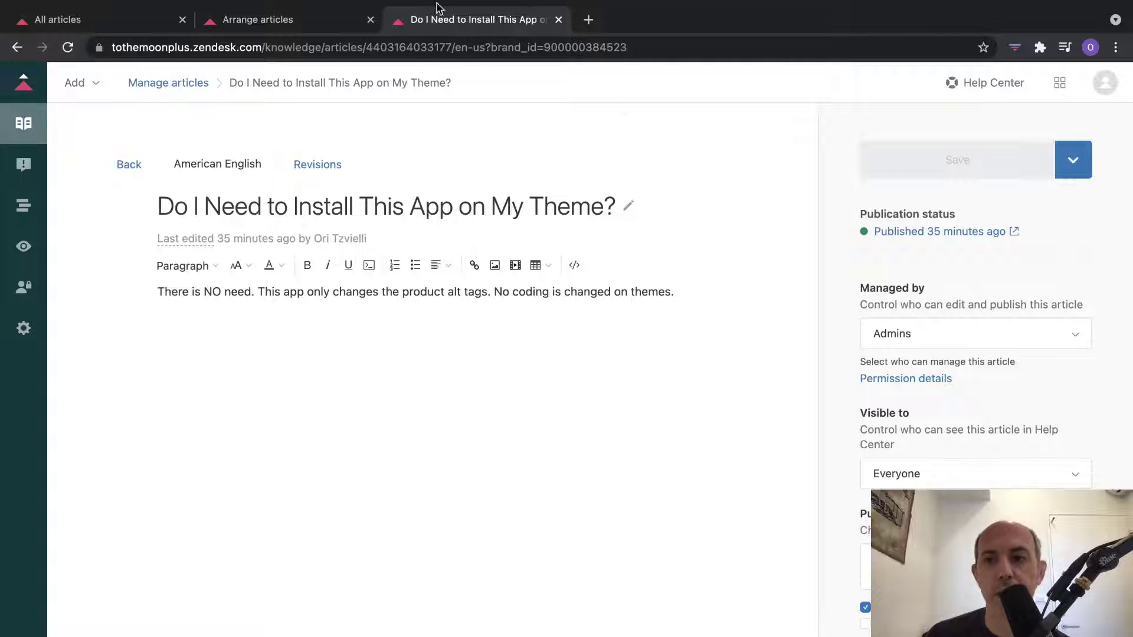
left_click(973, 566)
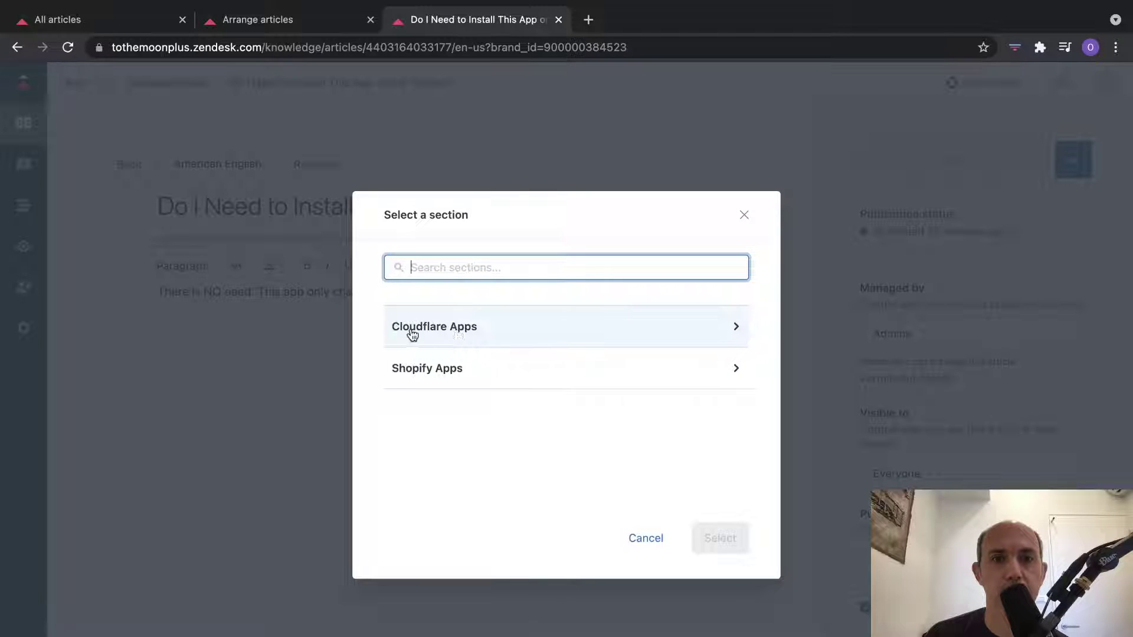
left_click(646, 538)
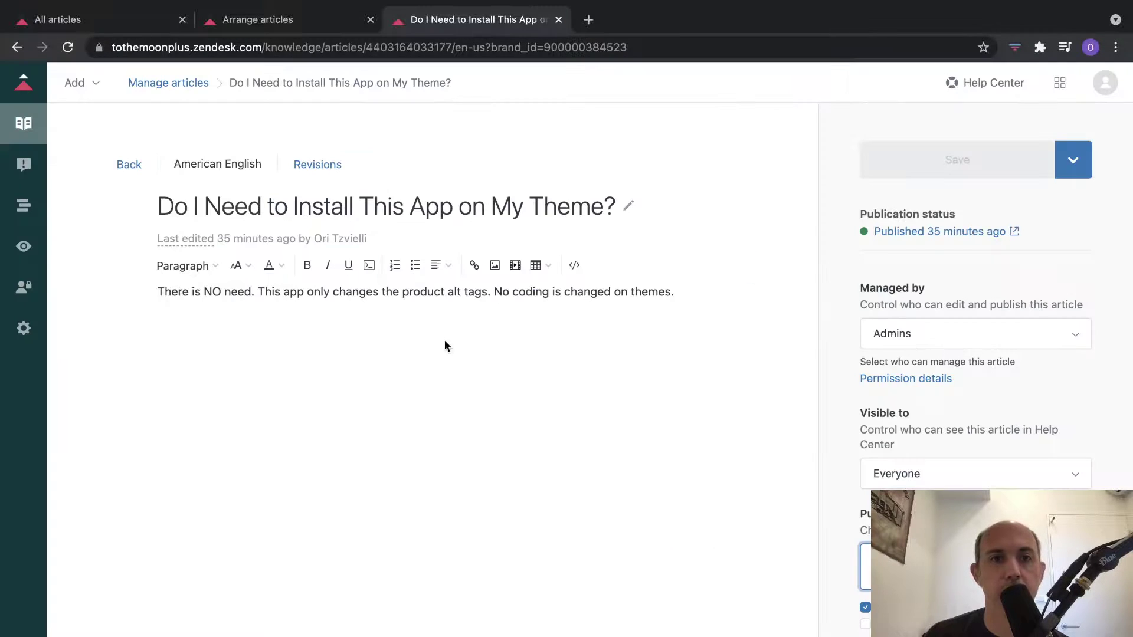
key("ctrl+Right")
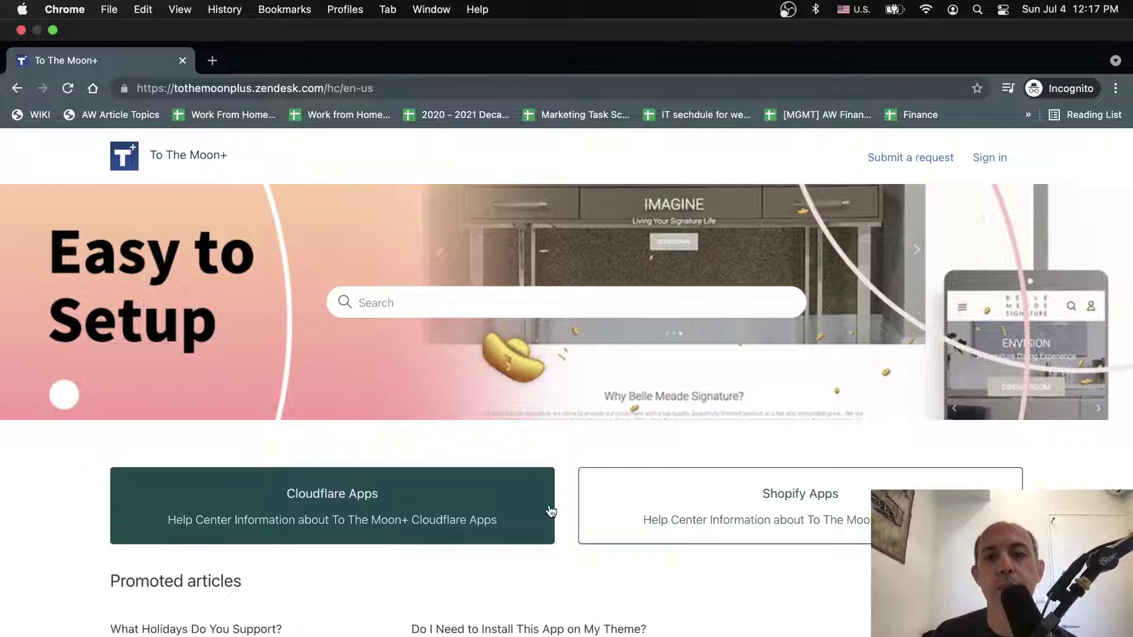
Browse the Shopify Apps category page and its article links on the live help center
scroll(511, 420, "down", 3)
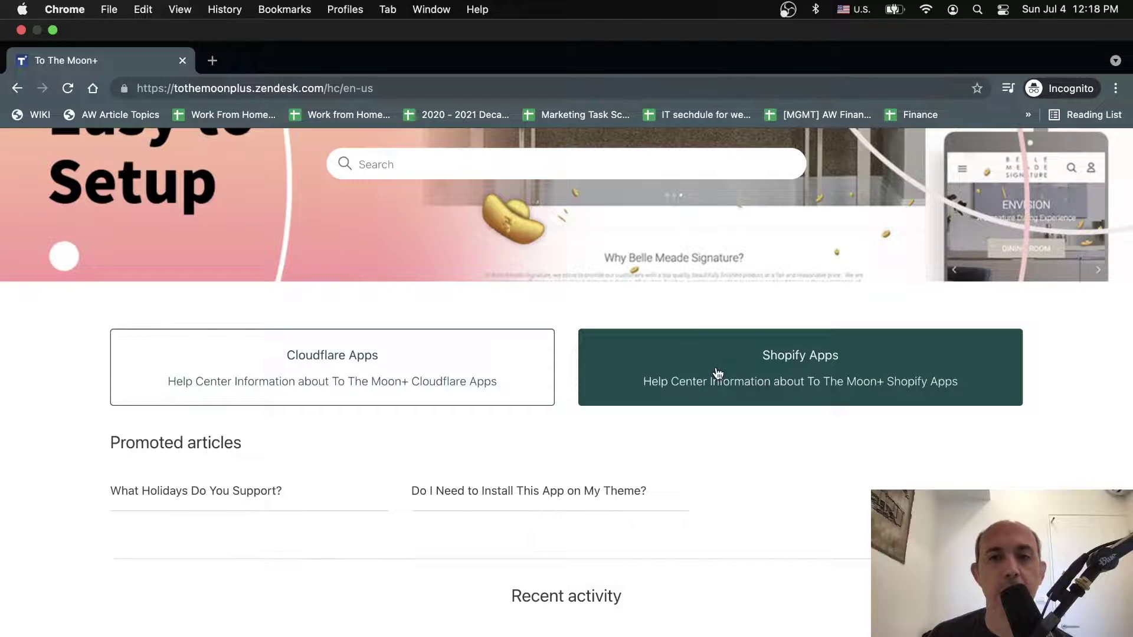
left_click(695, 383)
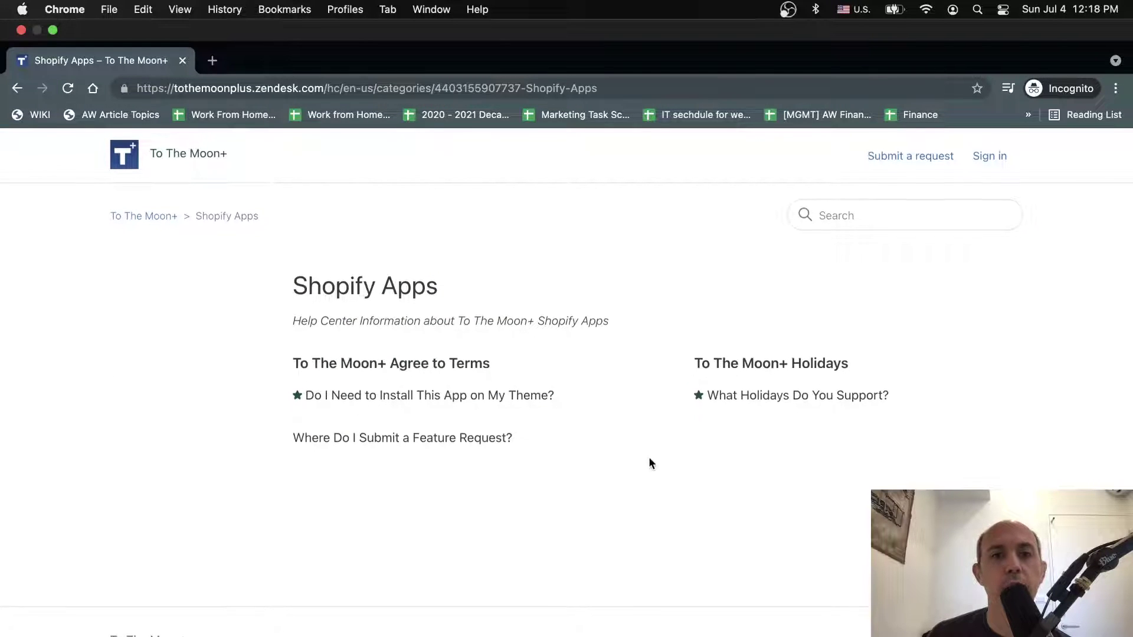
mouse_move(285, 367)
left_mouse_down()
mouse_move(546, 369)
mouse_move(297, 365)
left_mouse_up()
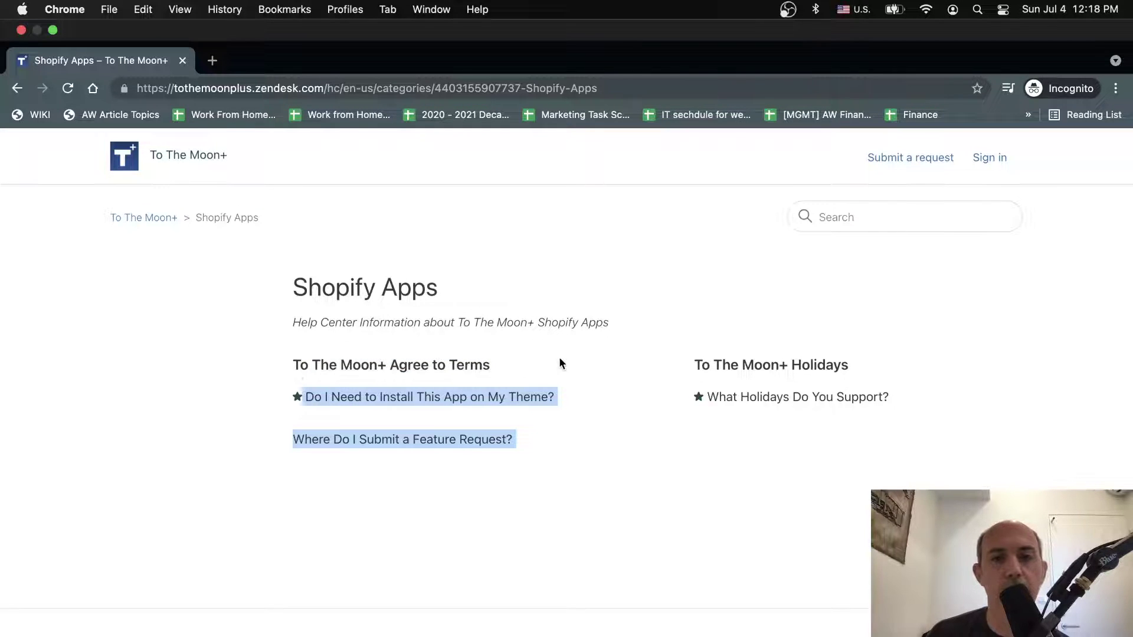
left_click(594, 319)
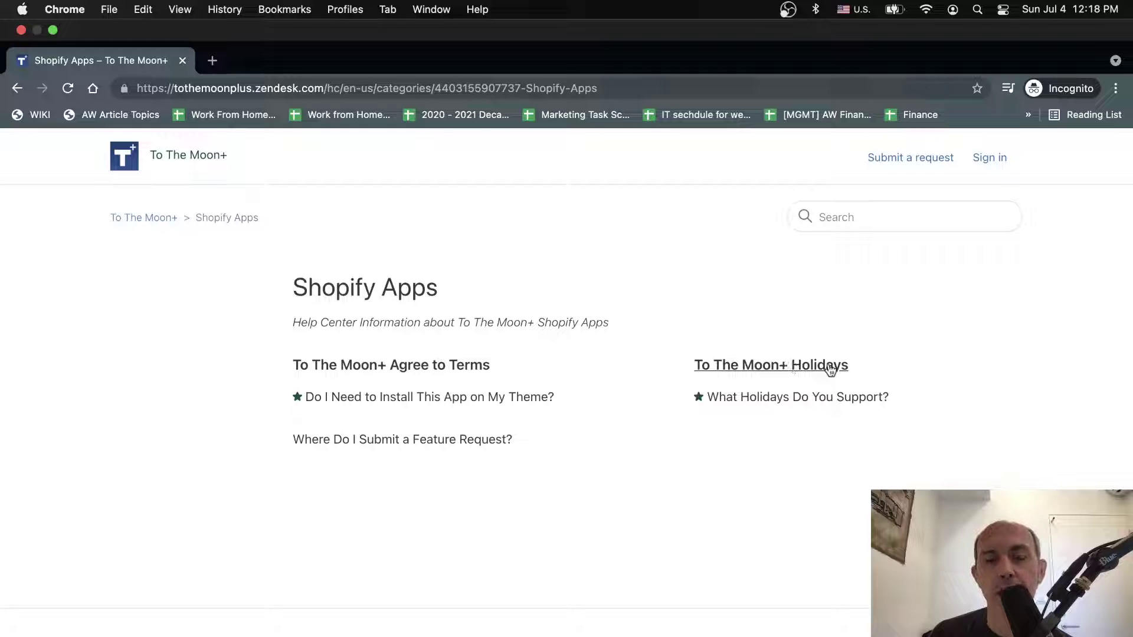
left_click(398, 88)
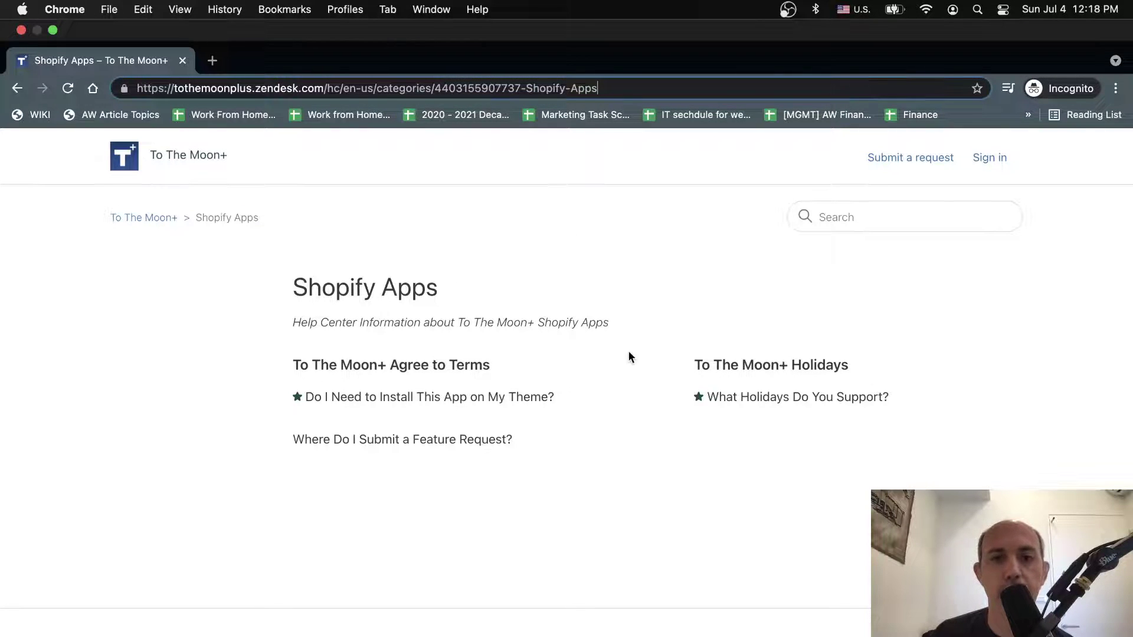
key("ctrl+Left")
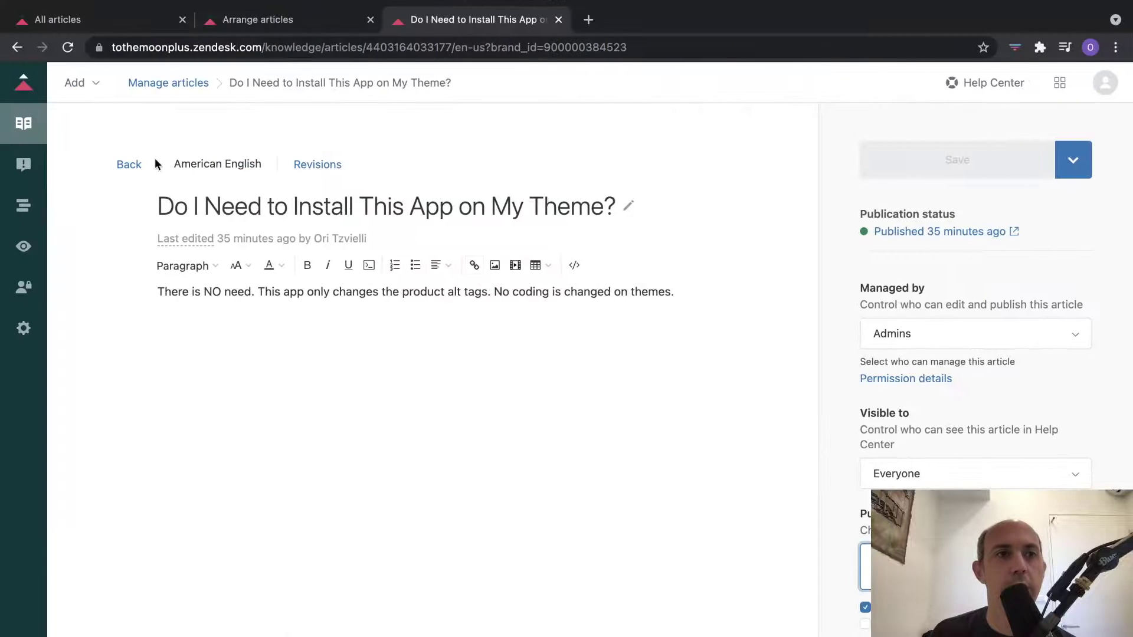
Open the Cloudflare Apps category to show its To The Moon+ Age and Holidays sections
left_click(24, 206)
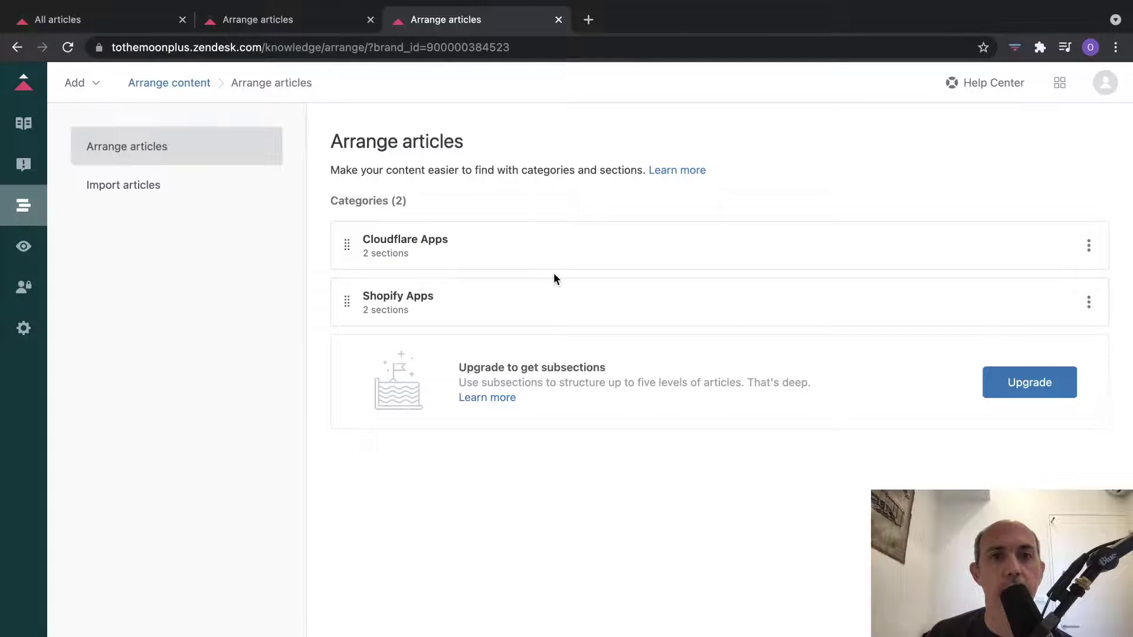
left_click(554, 244)
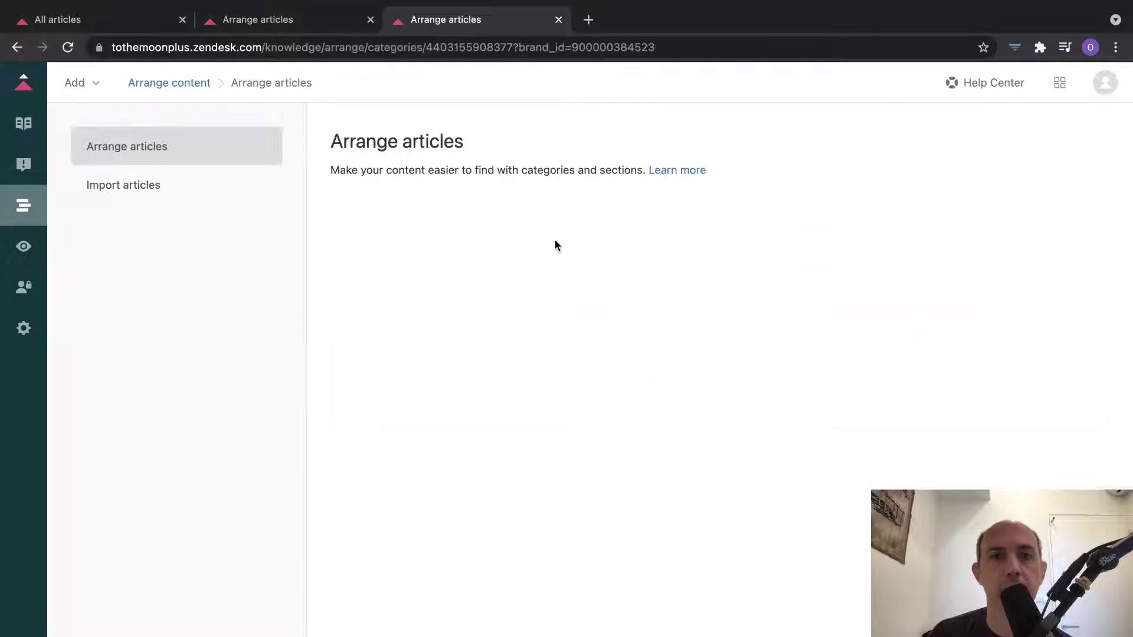
left_click_drag(337, 237, 407, 236)
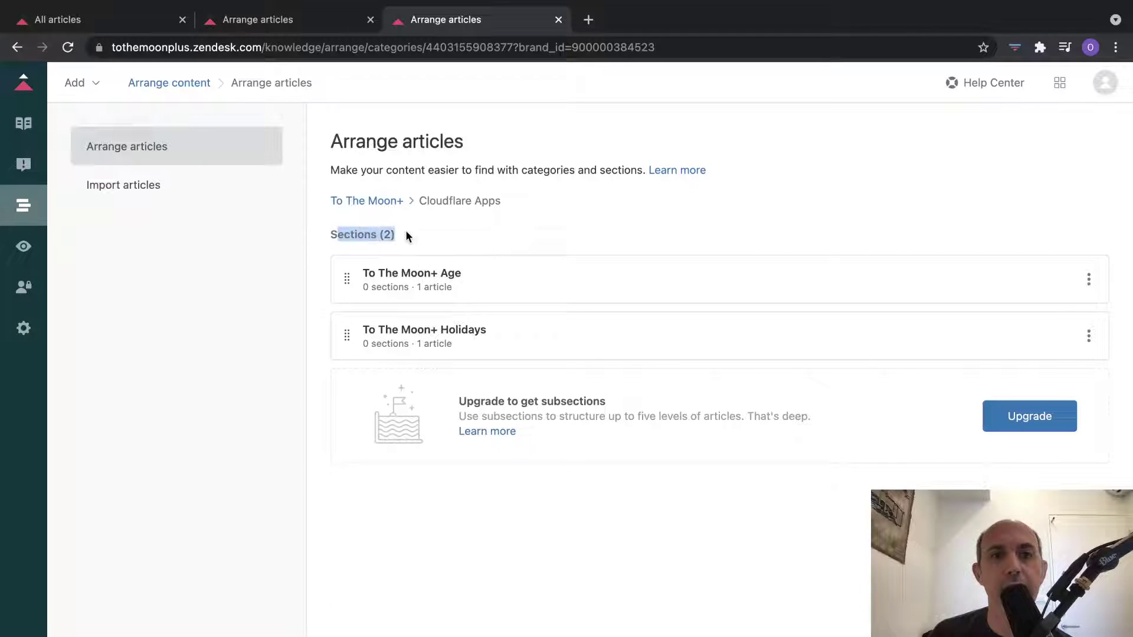
left_click(93, 81)
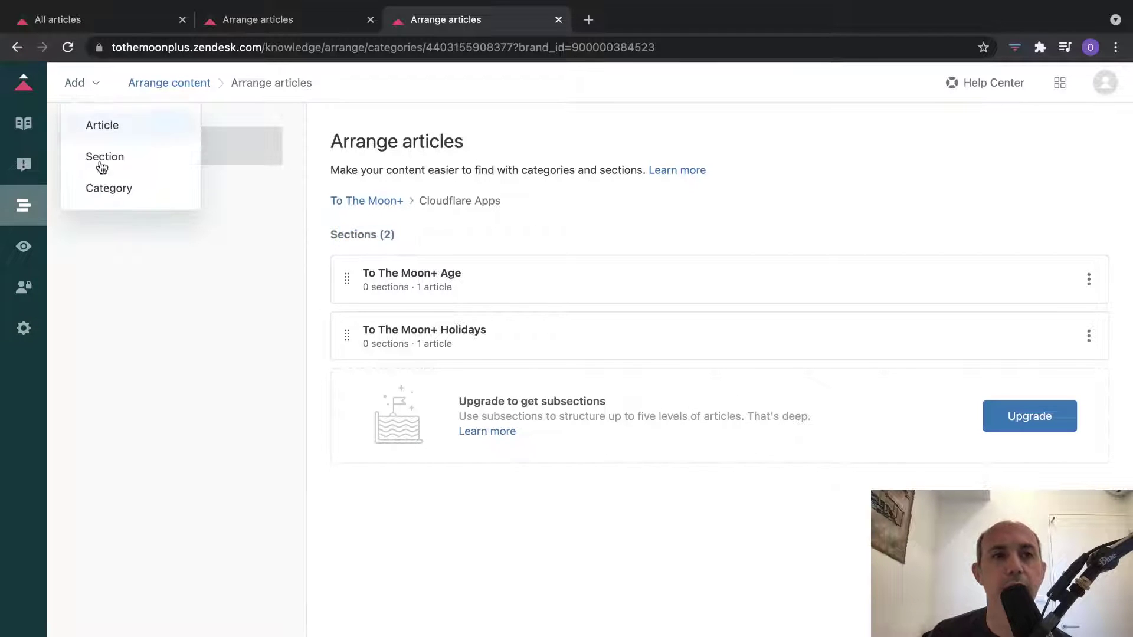
key("Escape")
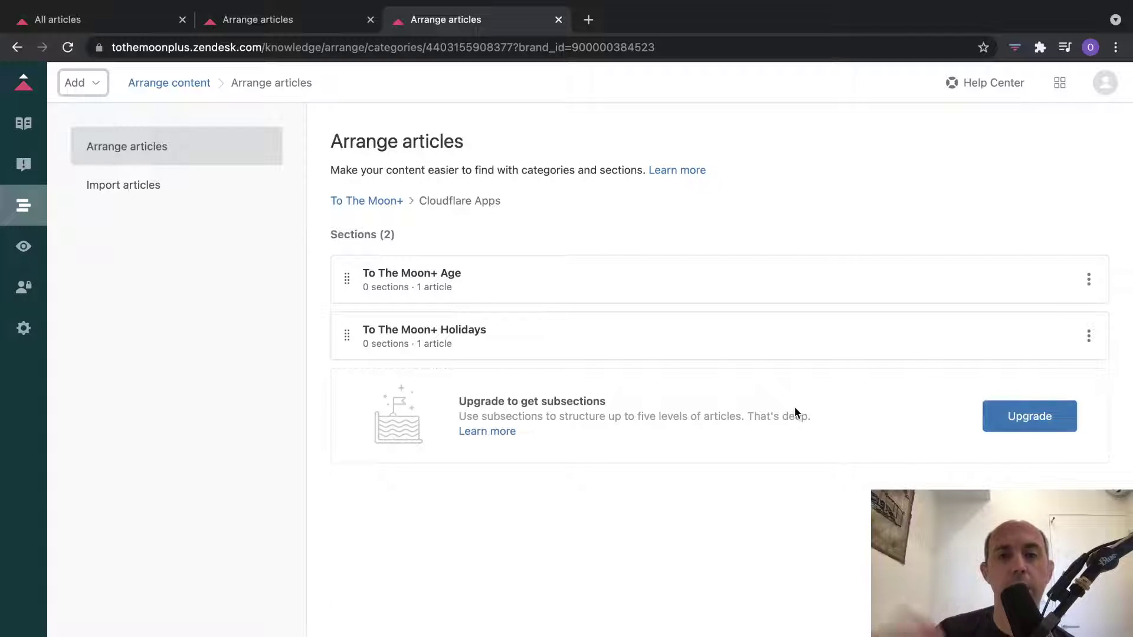
Check that the To The Moon+ Age section sits under Cloudflare Apps, leaving it unchanged
left_click(1088, 279)
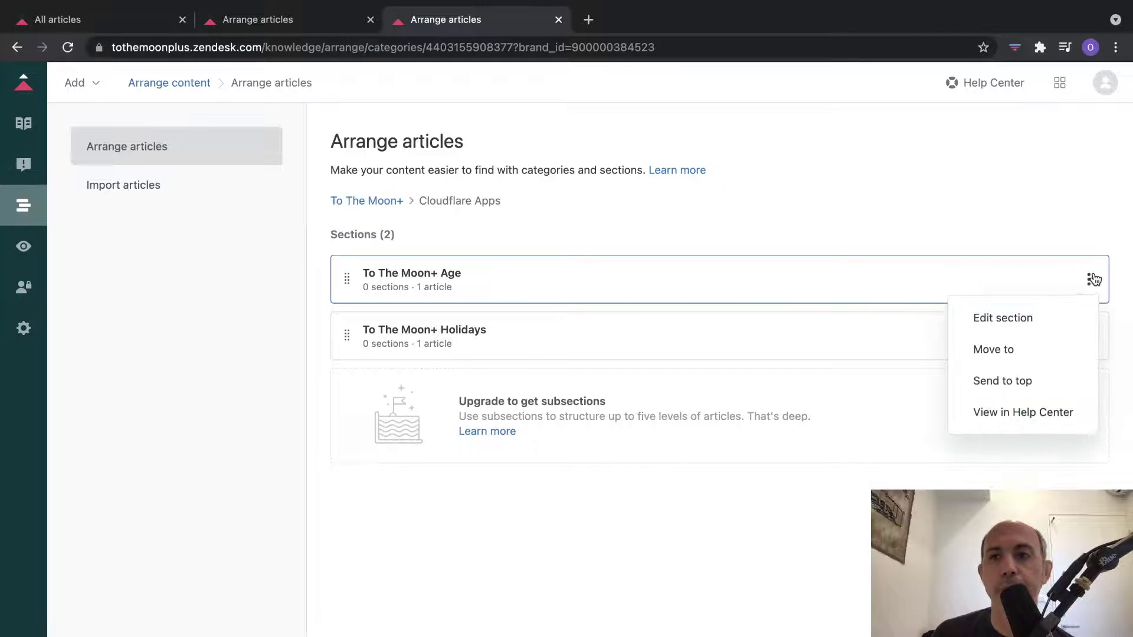
left_click(1039, 317)
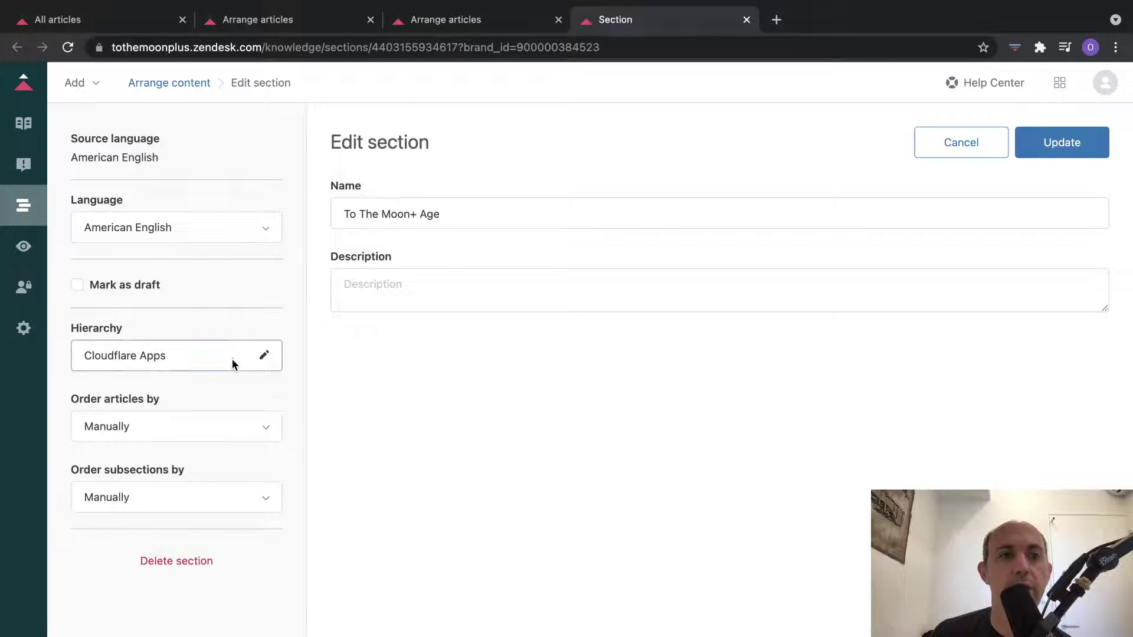
left_click(263, 355)
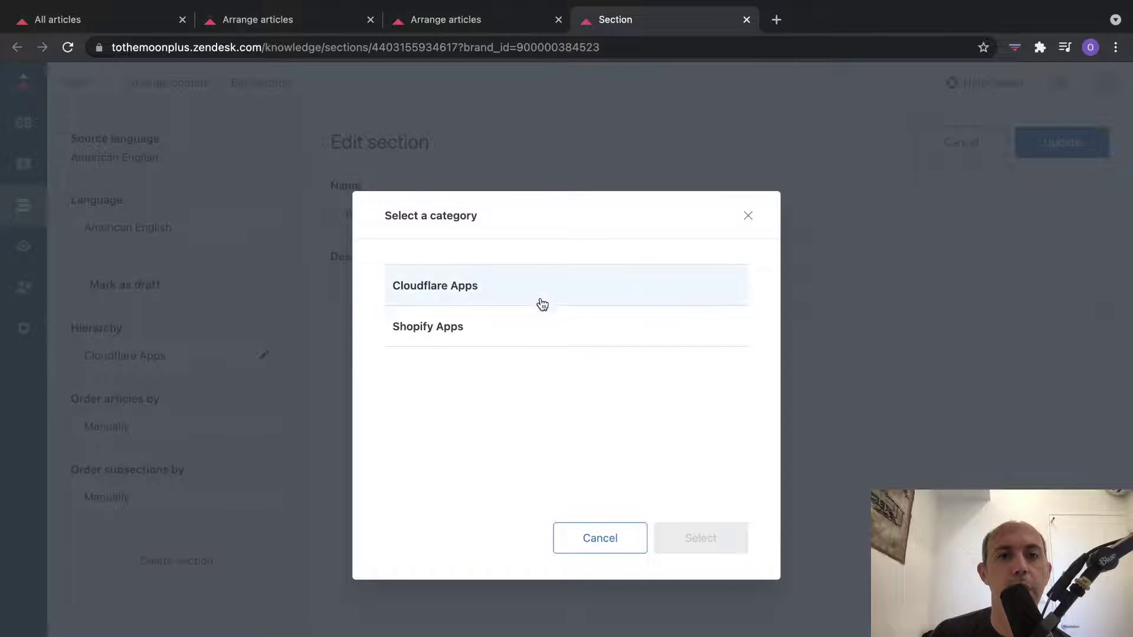
left_click(566, 551)
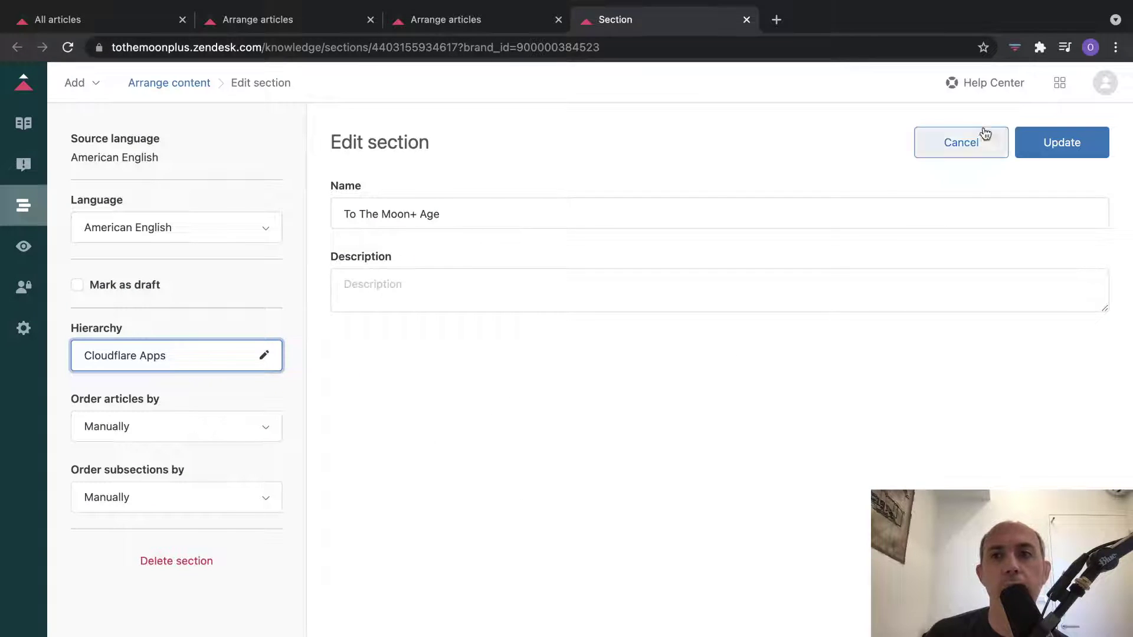
left_click(948, 139)
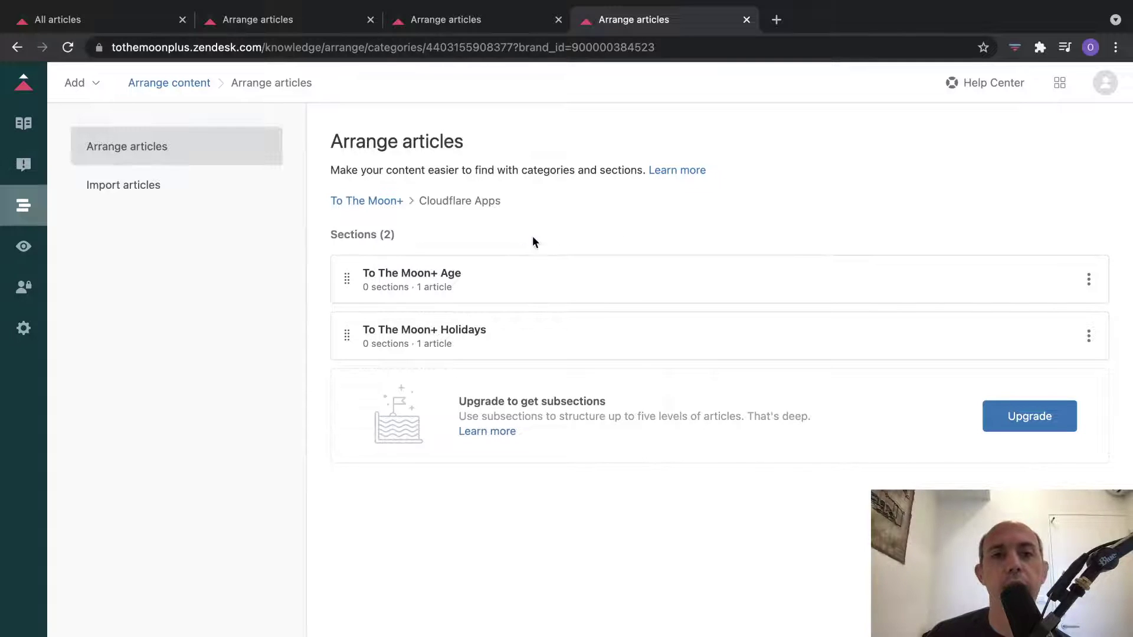
Open the third theme-installation article from All articles and bring up its section picker
left_click(23, 124)
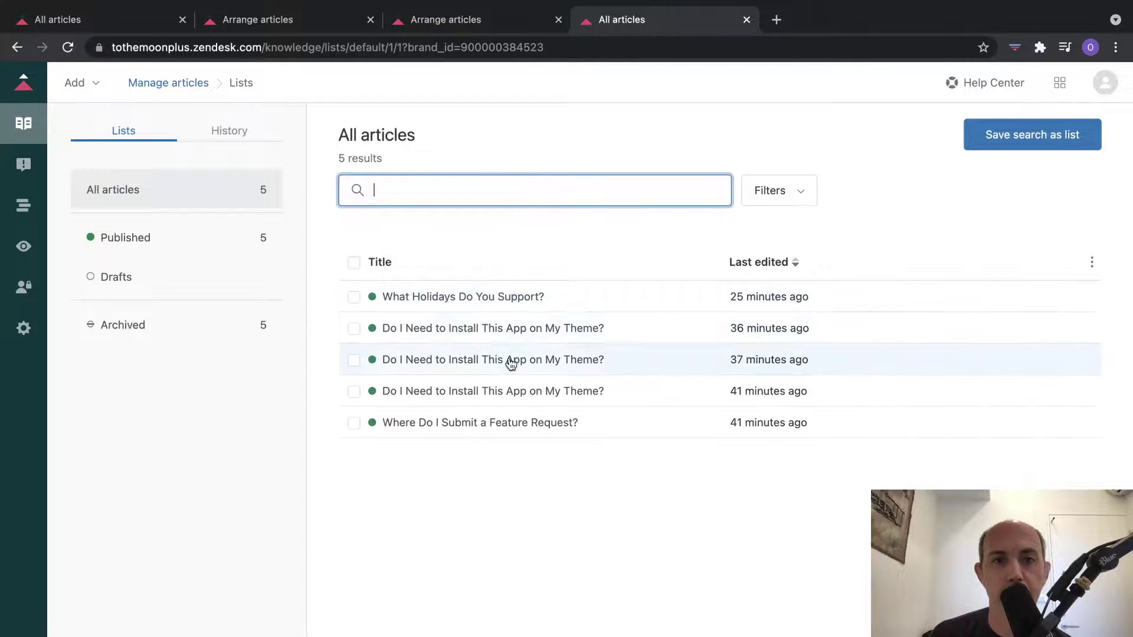
left_click(509, 361)
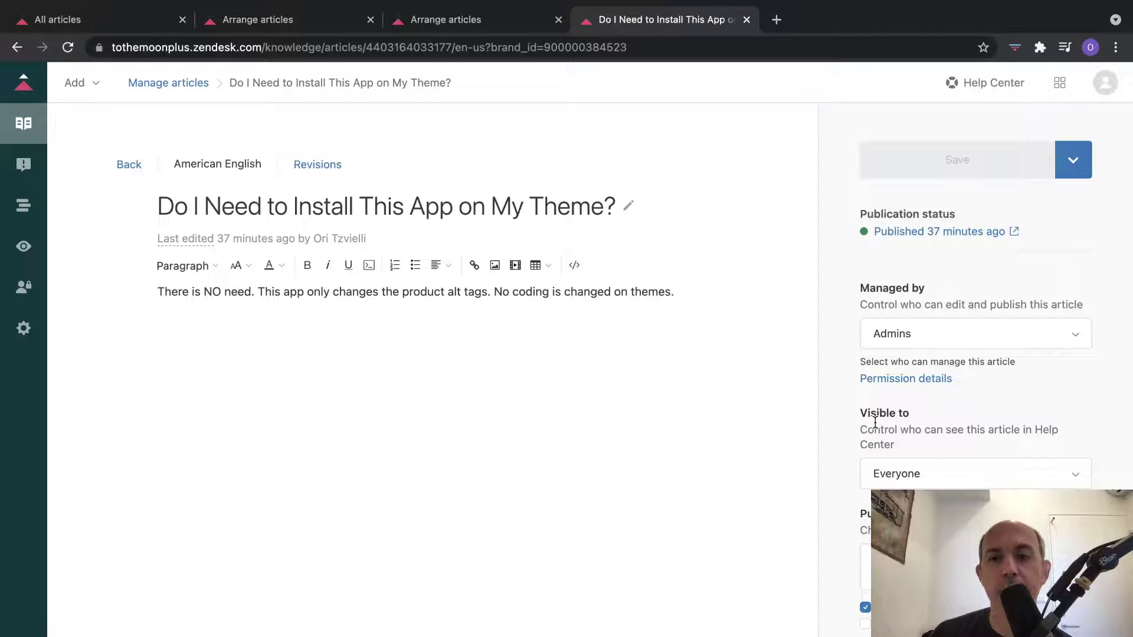
left_click(865, 566)
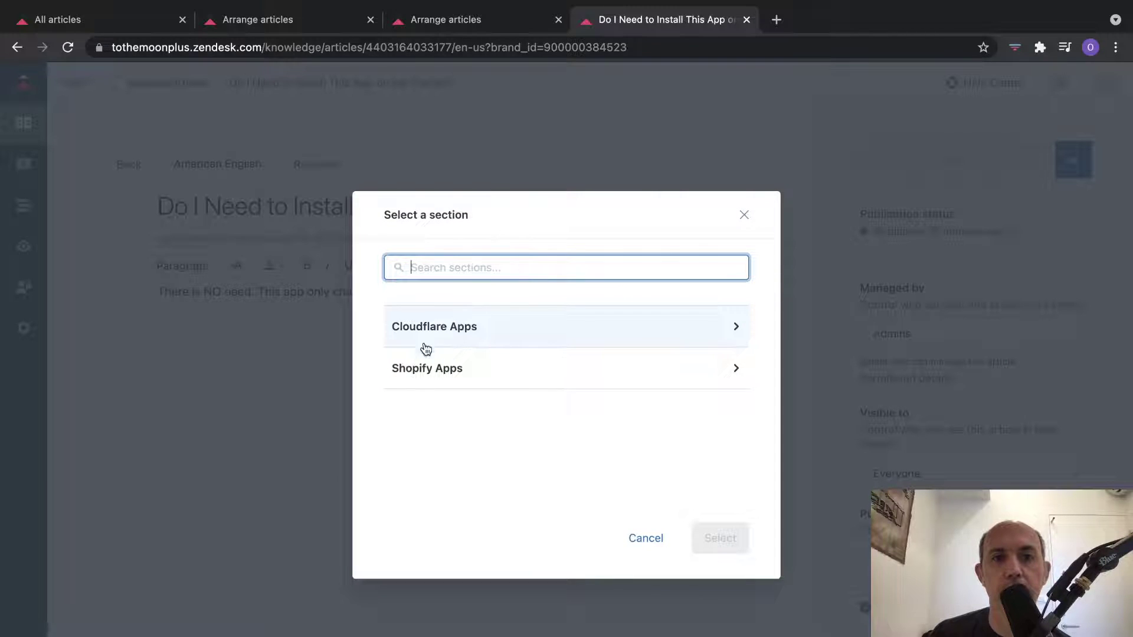
Move the install-app article into the To The Moon+ Holidays section under Shopify Apps
left_click(419, 369)
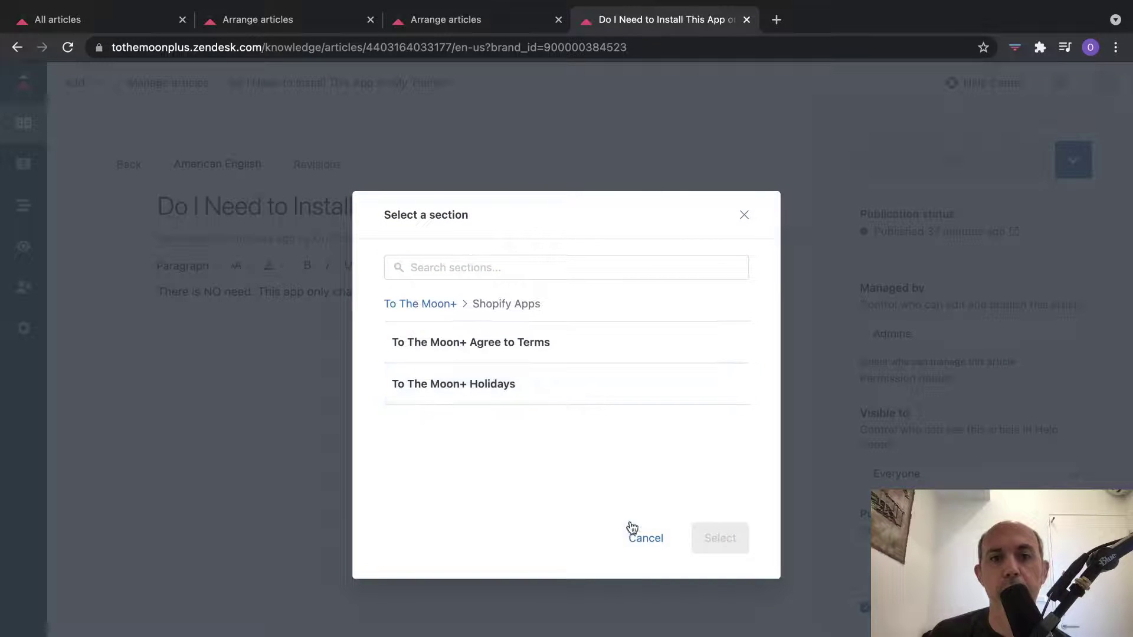
left_click(743, 218)
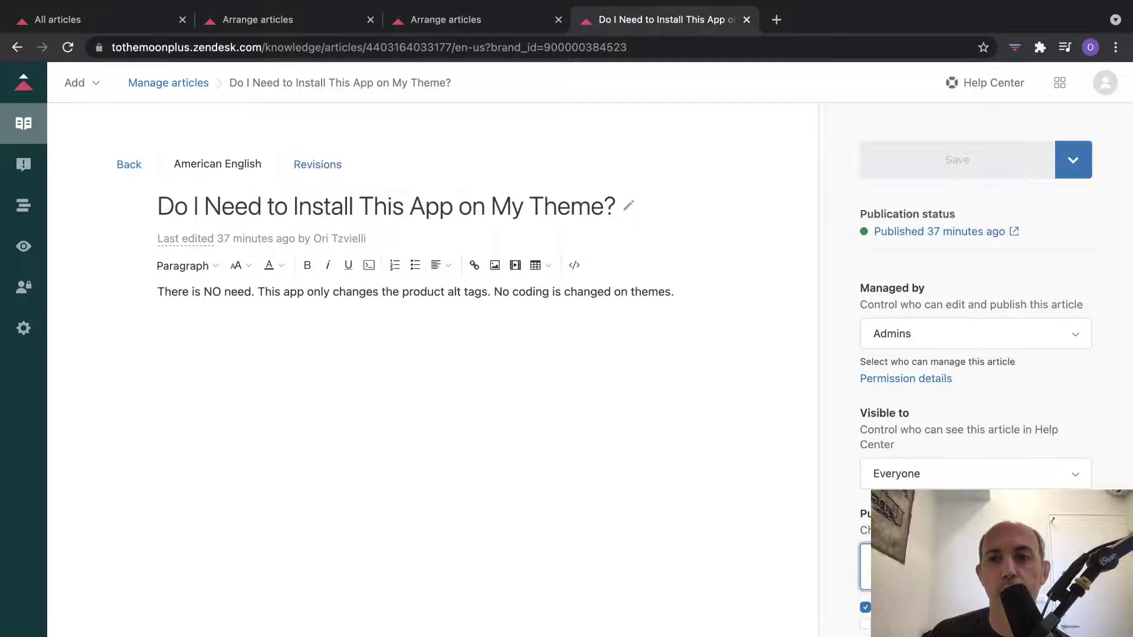
left_click(943, 566)
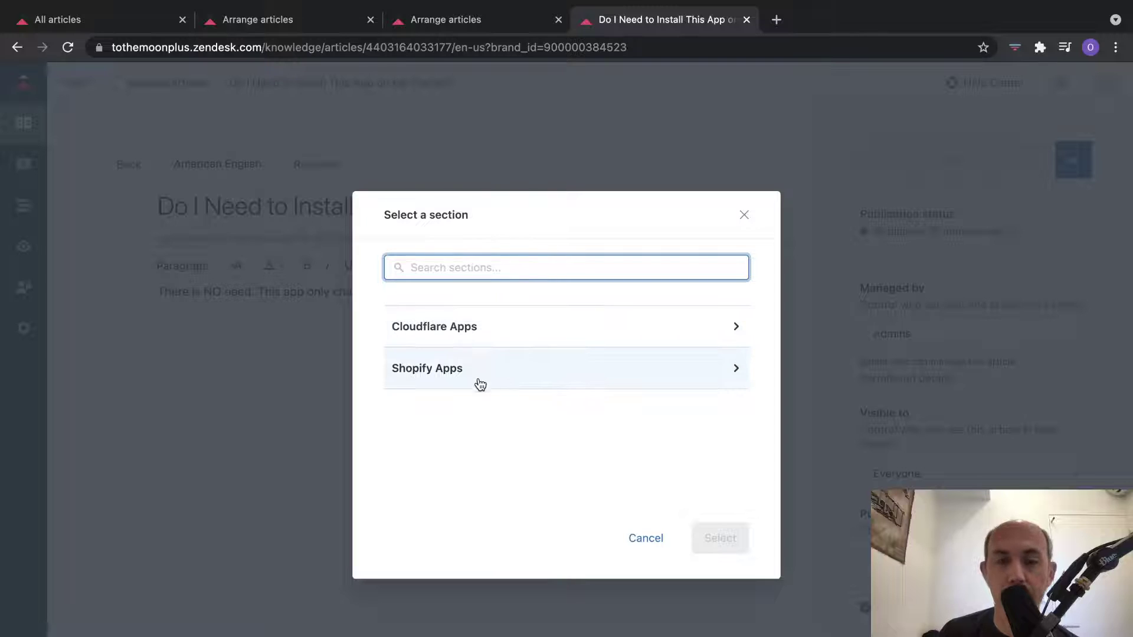
left_click(442, 375)
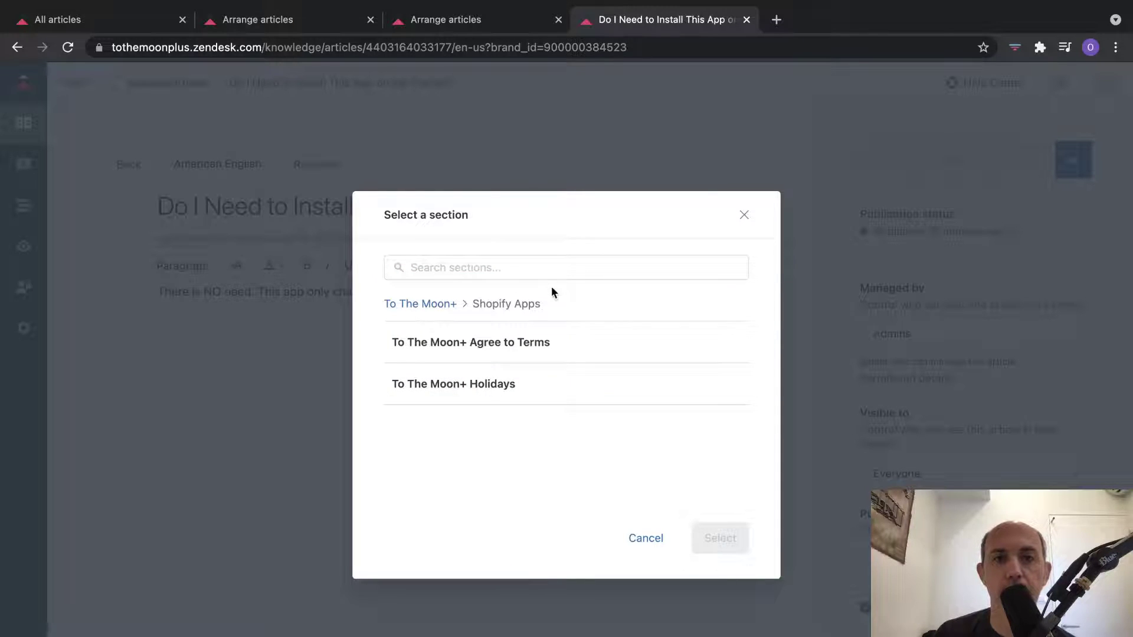
left_click(487, 387)
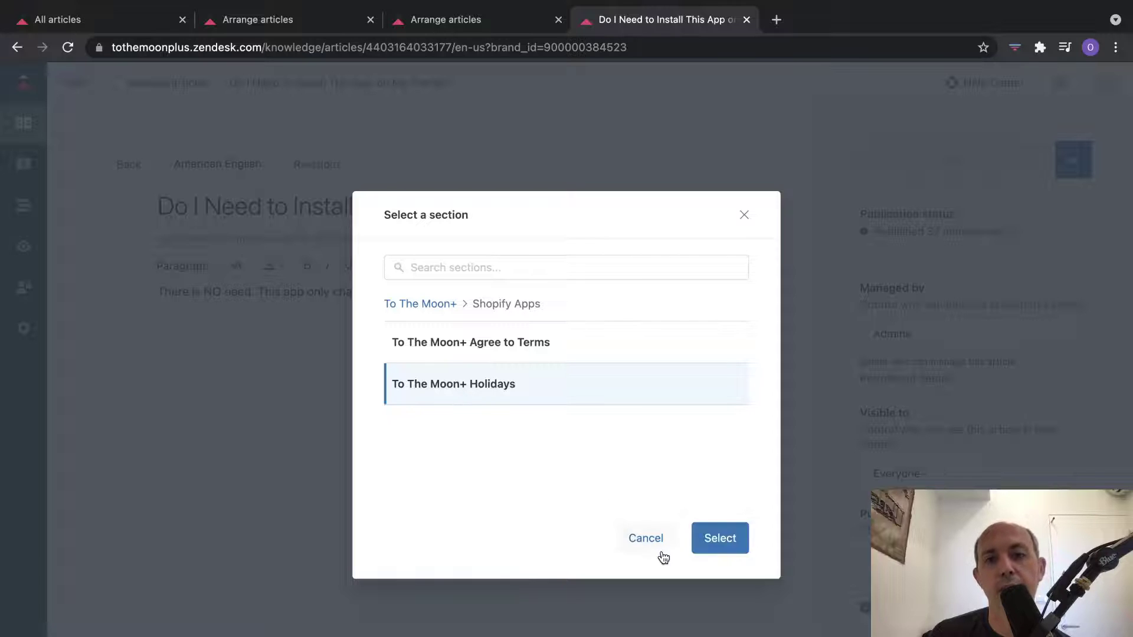
left_click(729, 540)
scroll(973, 413, "down", 5)
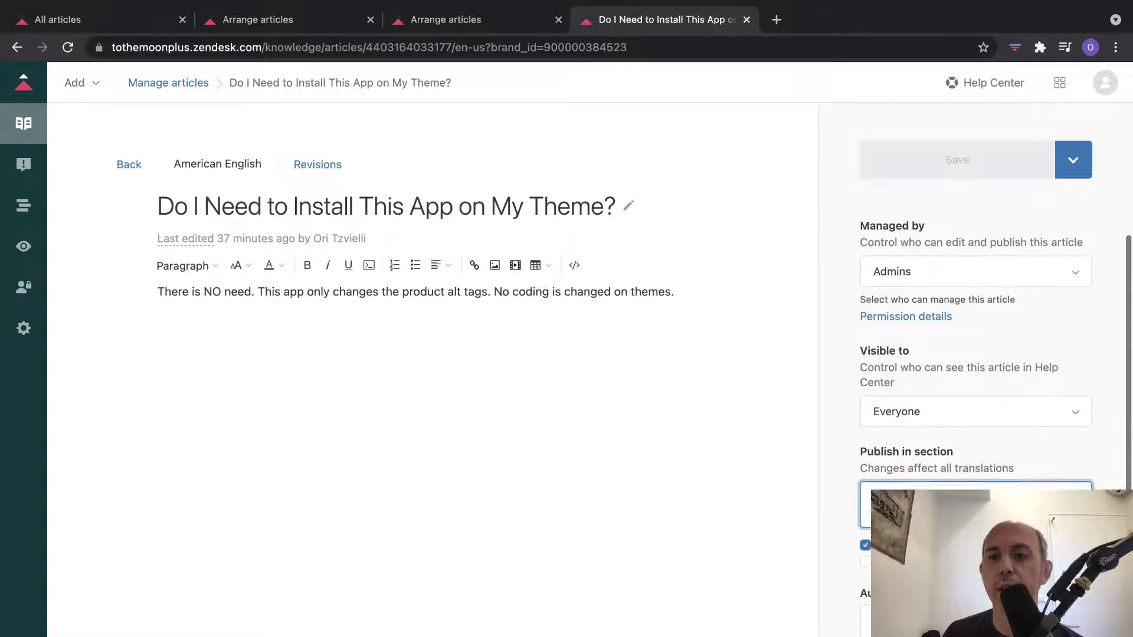
scroll(973, 413, "up", 5)
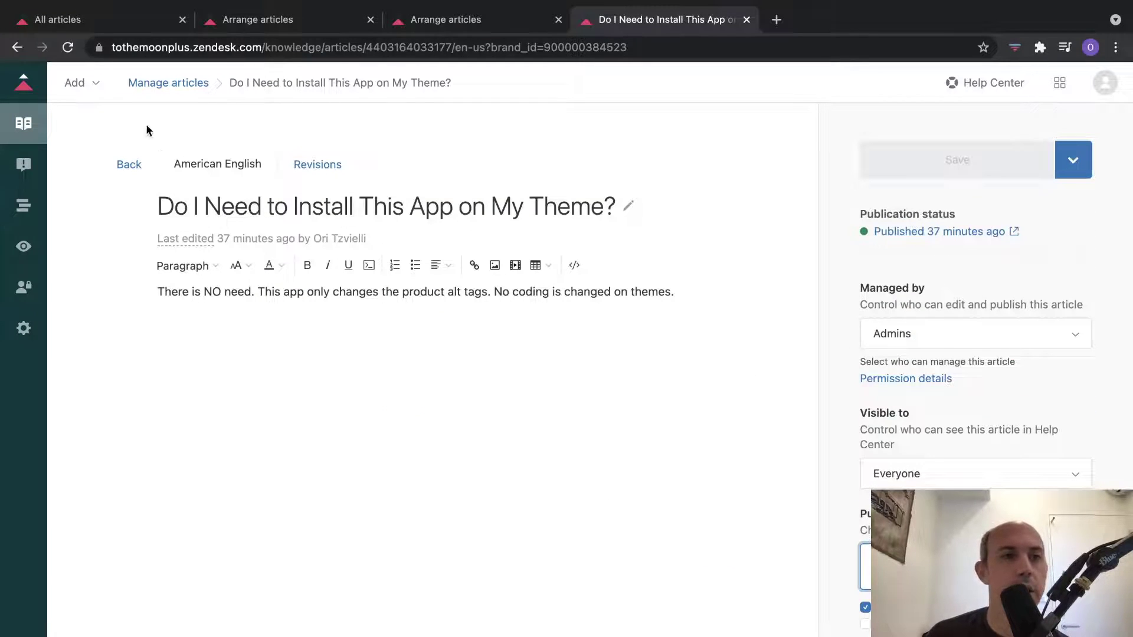
In the public help center, browse the home page and the Cloudflare Apps and Shopify Apps pages
key("super+grave")
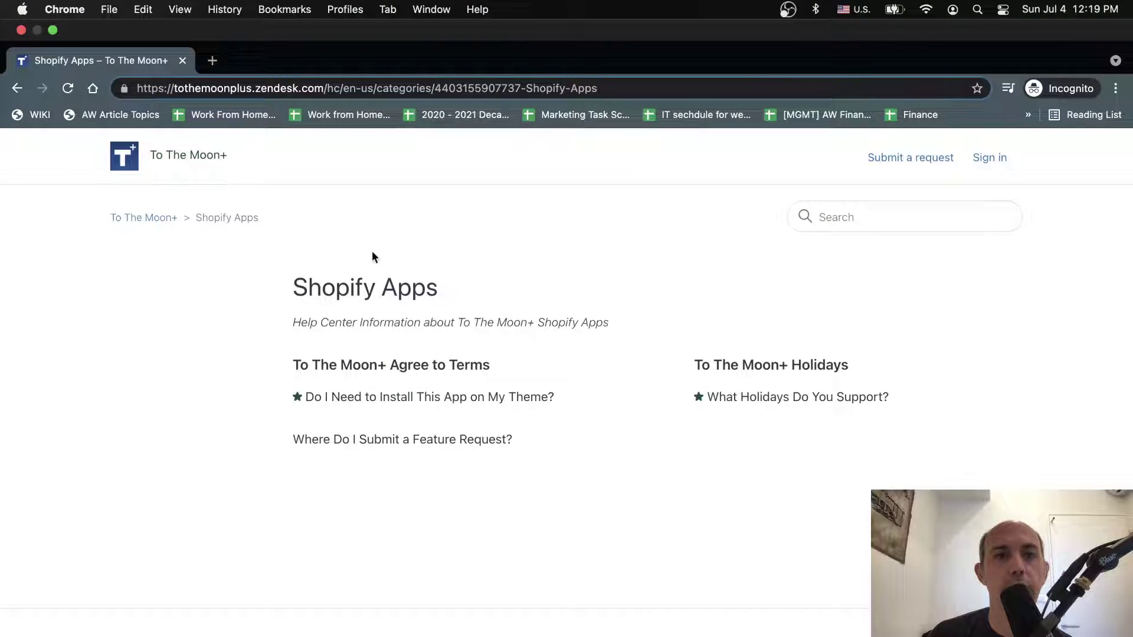
left_click(146, 219)
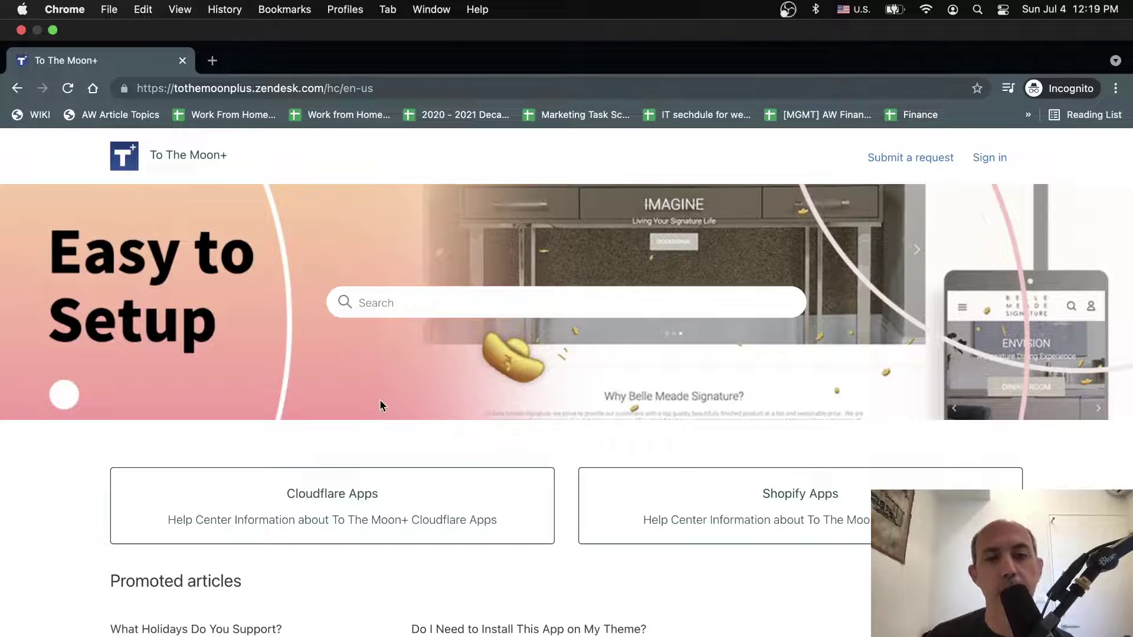
scroll(380, 399, "down", 4)
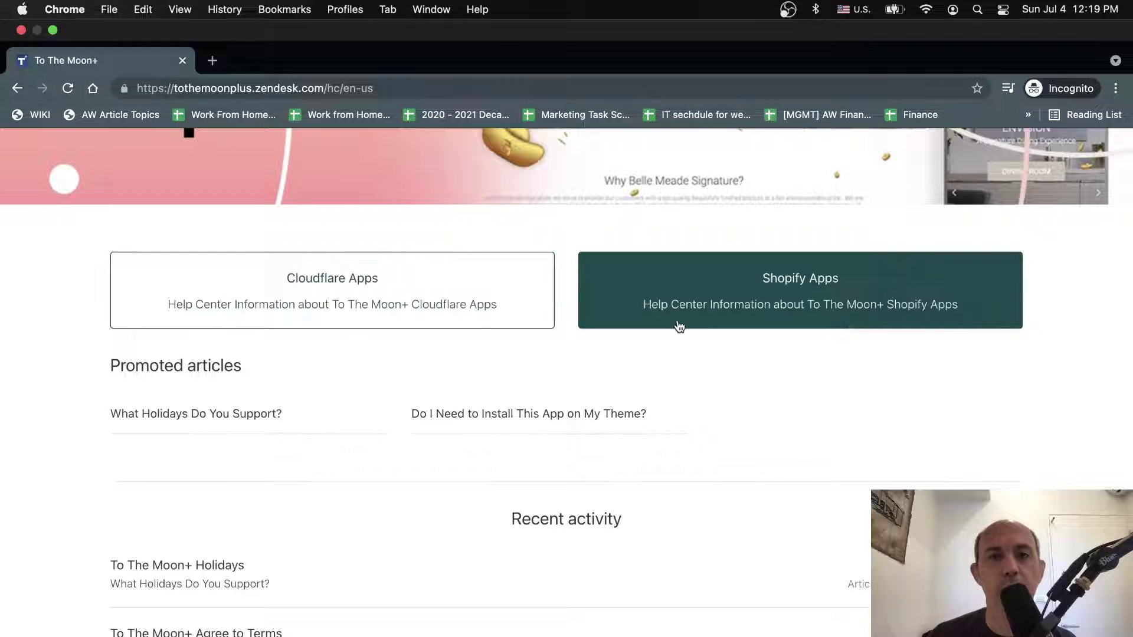
left_click(475, 303)
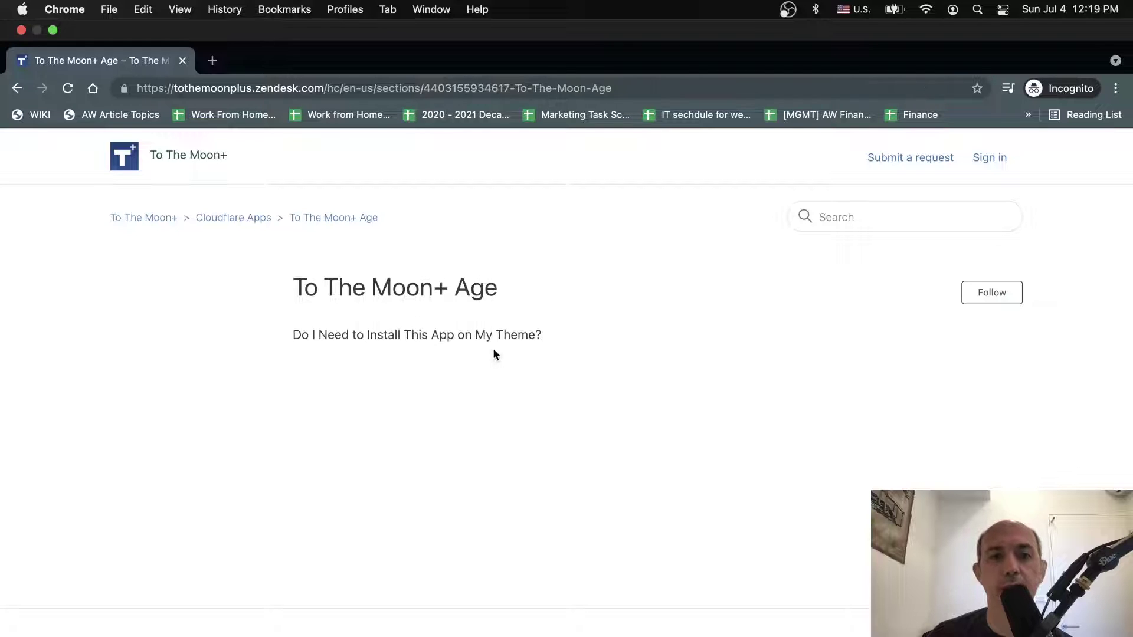
key("super+bracketleft")
key("super+bracketleft")
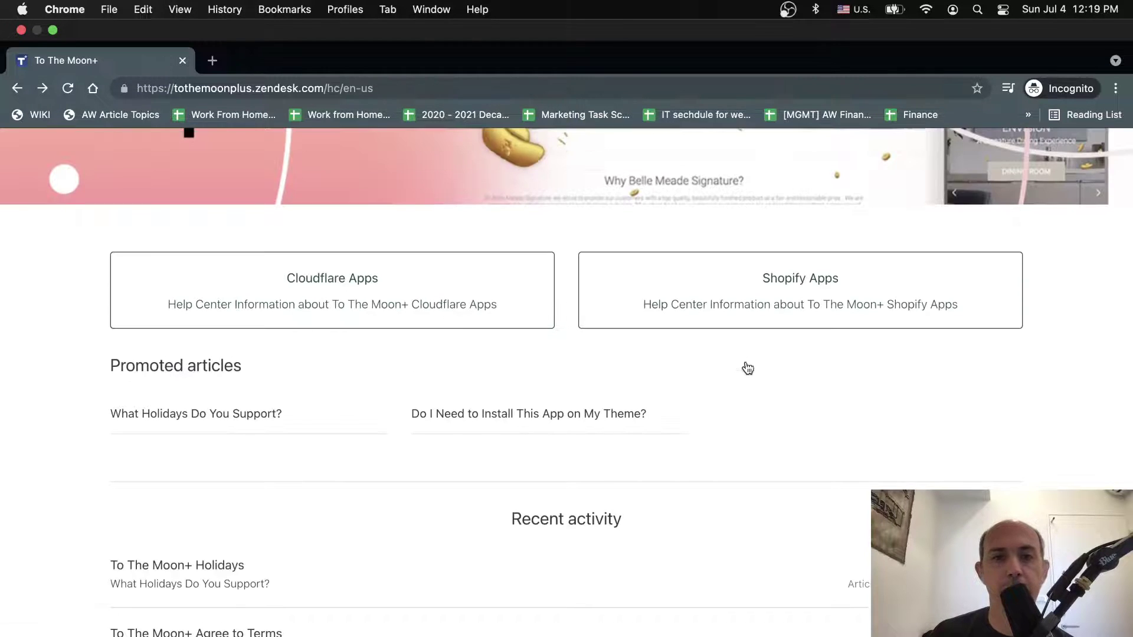
left_click(704, 278)
left_click(445, 369)
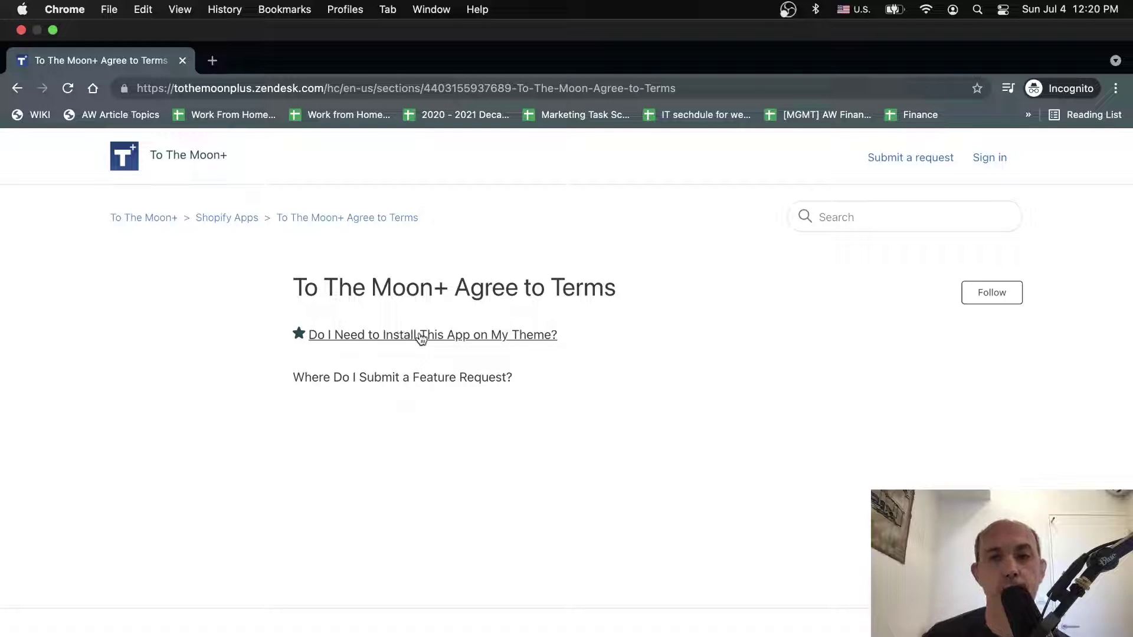
Back in Guide, bring up the Themes page showing the live Copenhagen theme
key("super+grave")
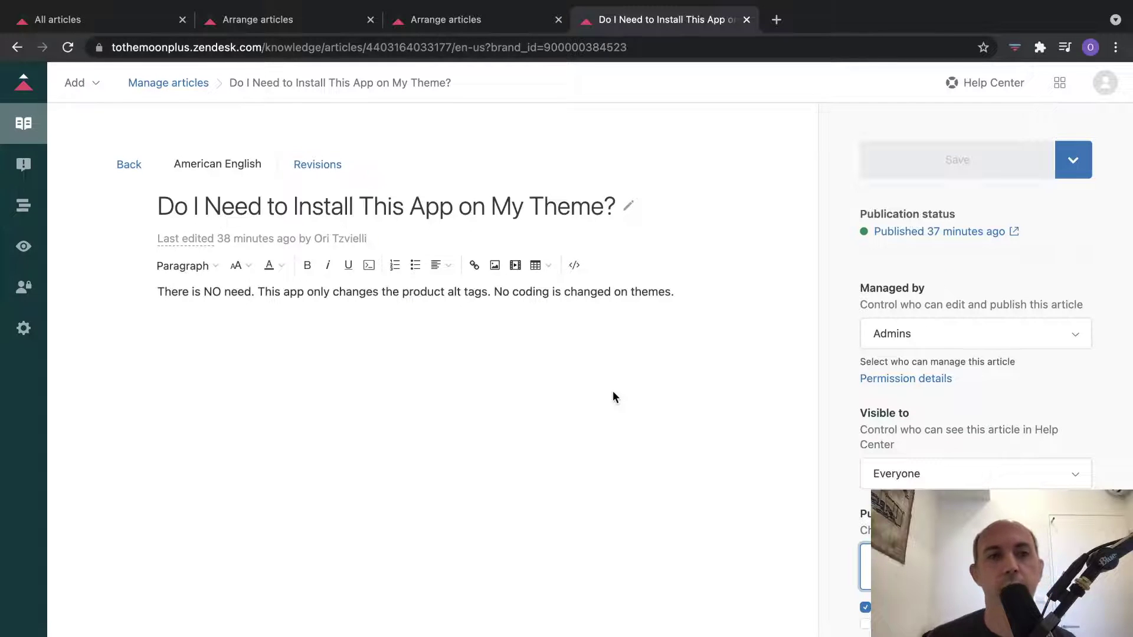
left_click(24, 248)
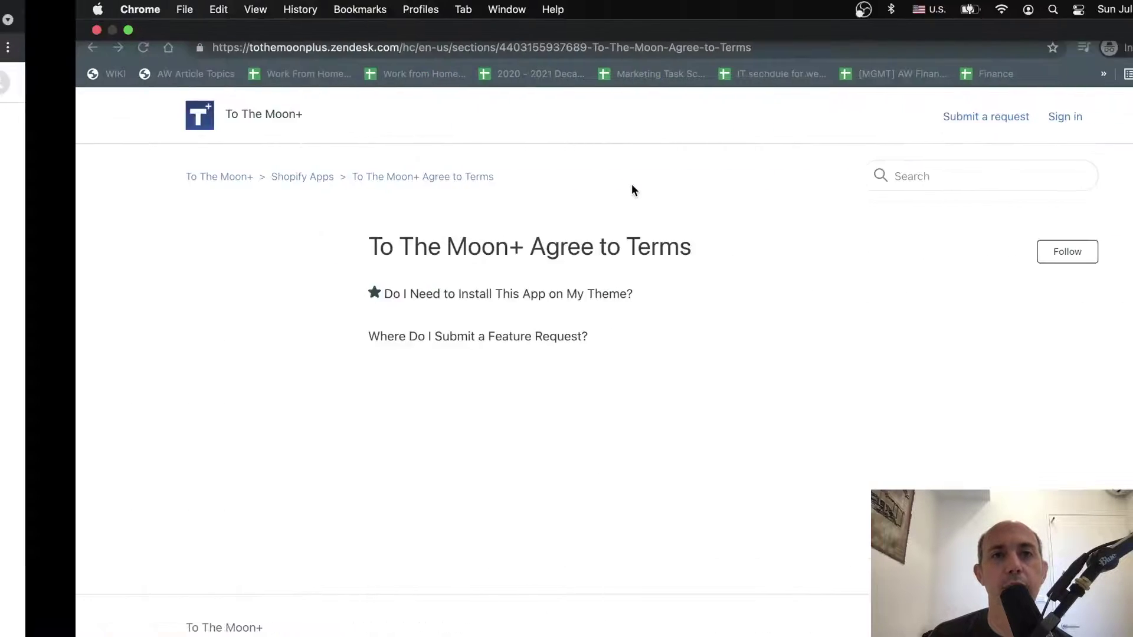
left_click(183, 157)
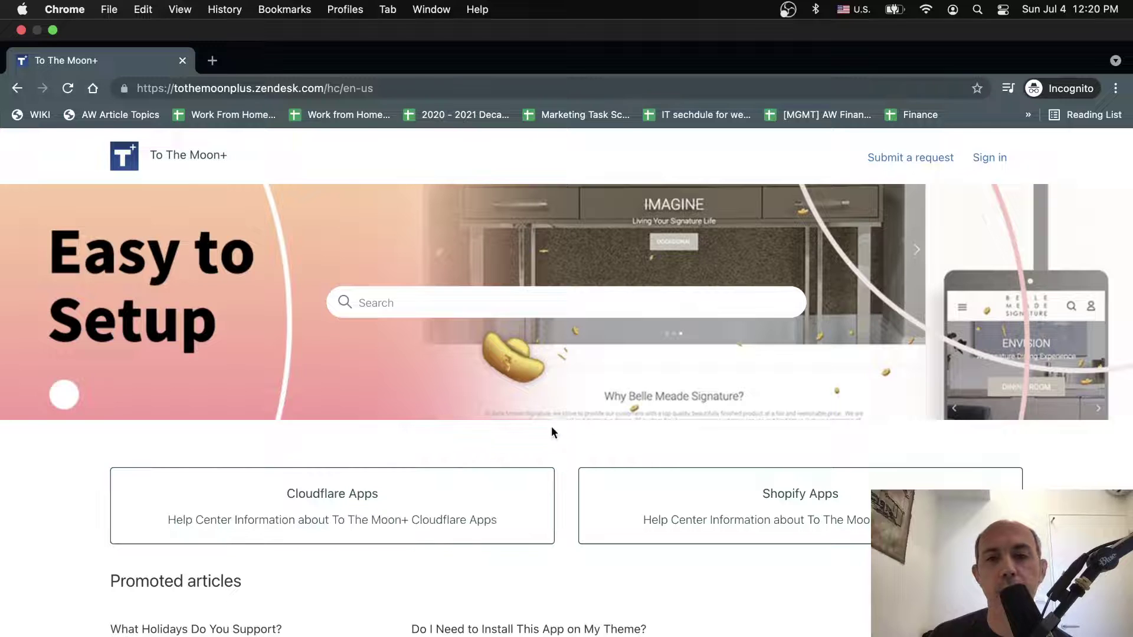
scroll(558, 506, "down", 1)
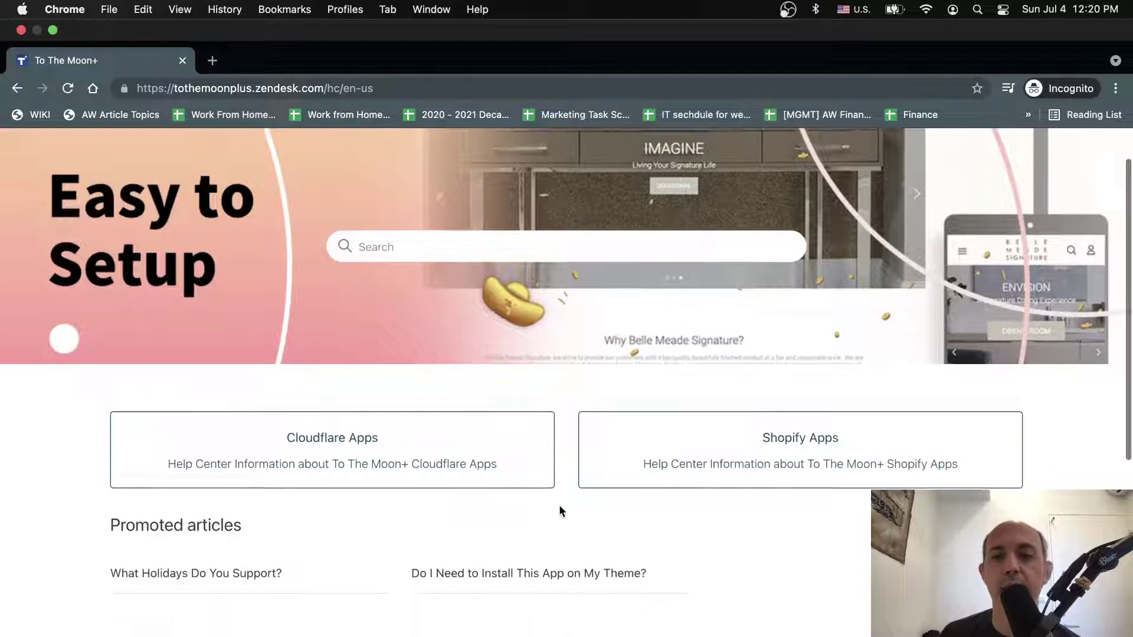
scroll(558, 506, "up", 2)
key("super+Tab")
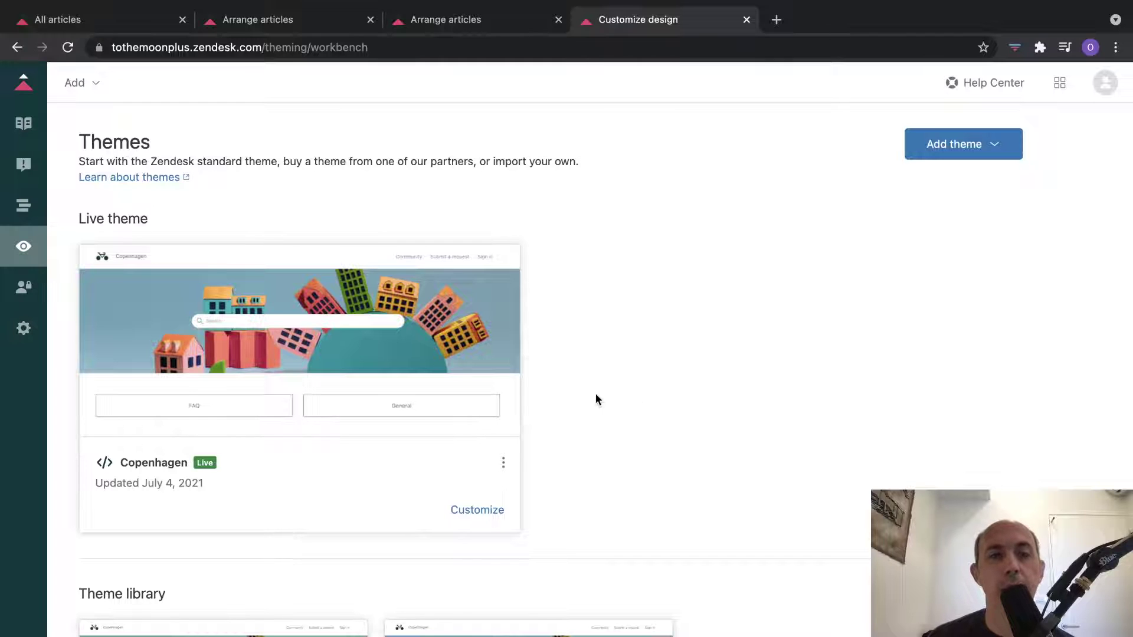
Open the Copenhagen theme customizer and expand its Images and Search settings
scroll(595, 399, "down", 2)
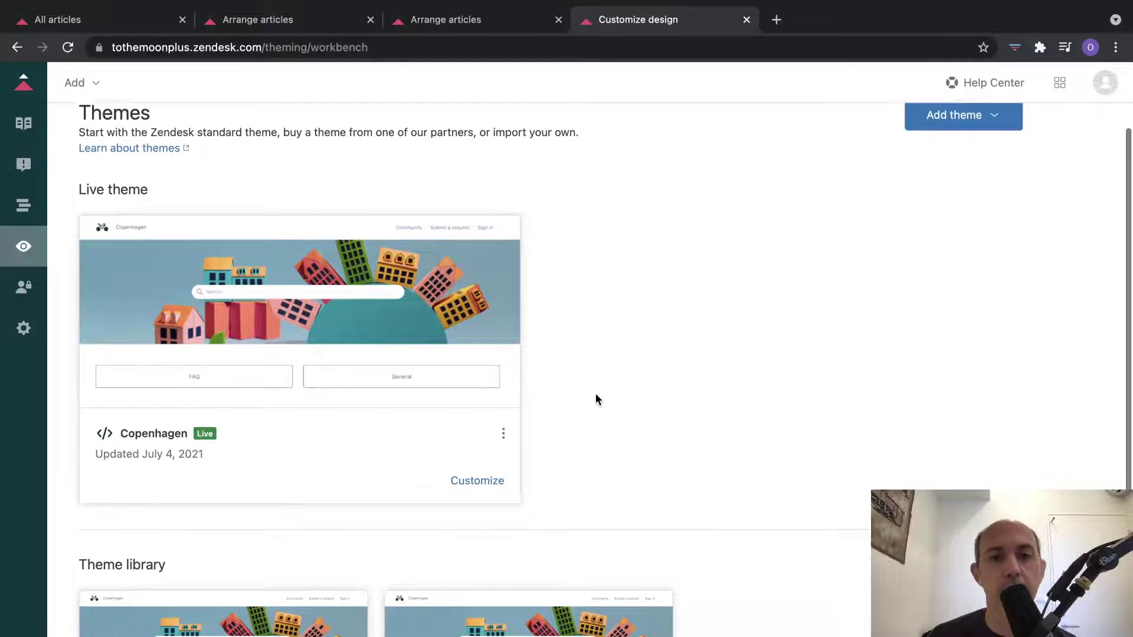
left_click(485, 454)
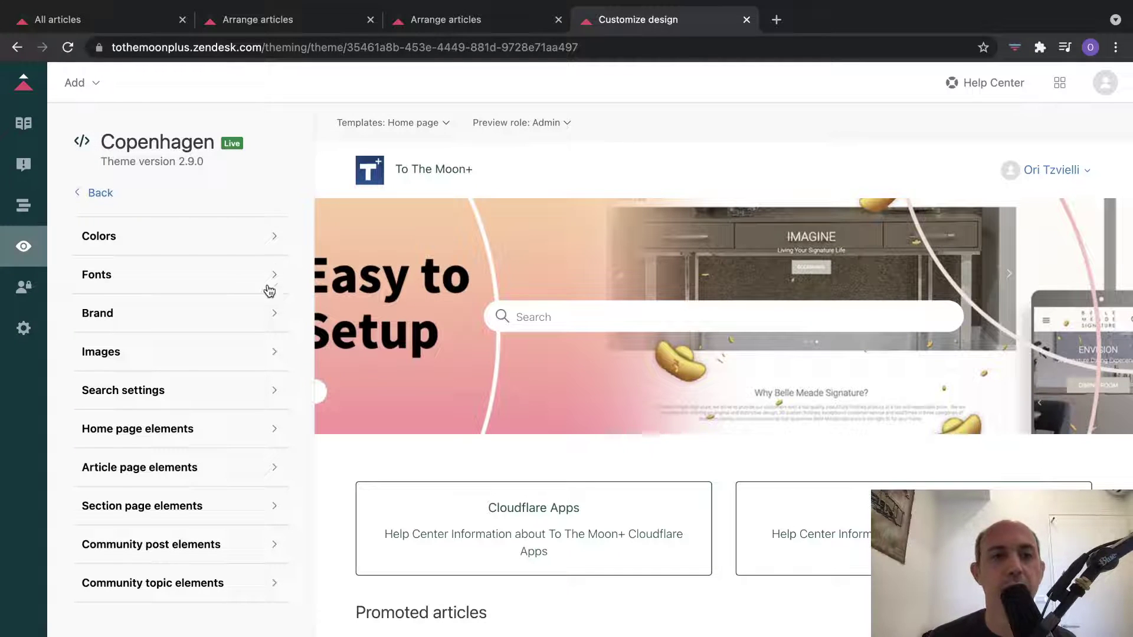
left_click(266, 350)
scroll(227, 312, "down", 5)
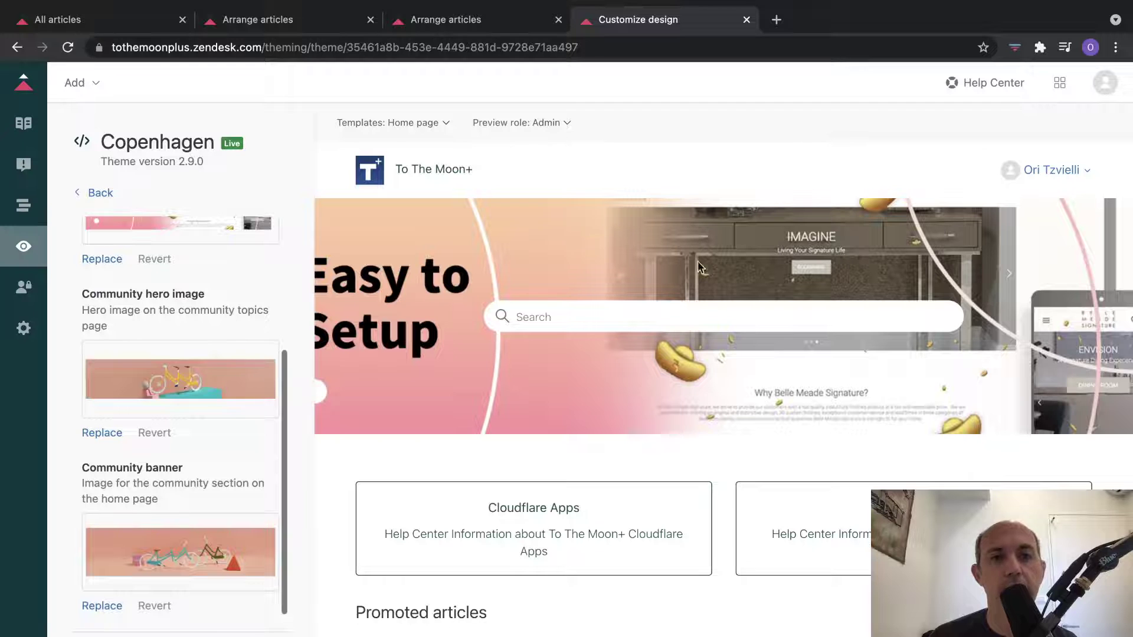
scroll(207, 295, "up", 1)
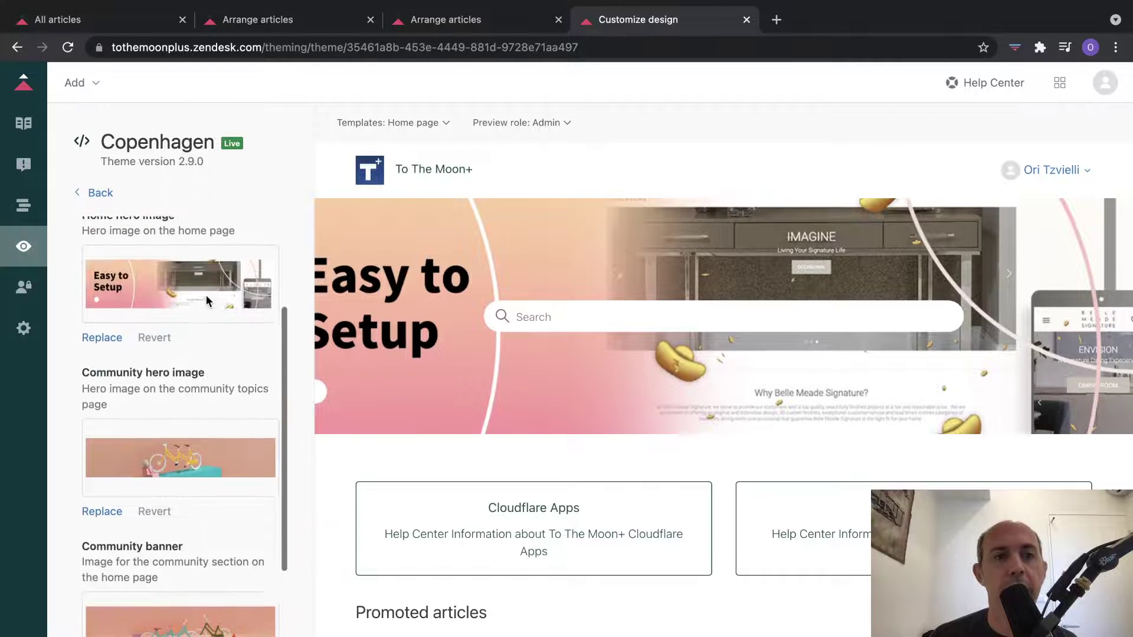
scroll(206, 301, "up", 1)
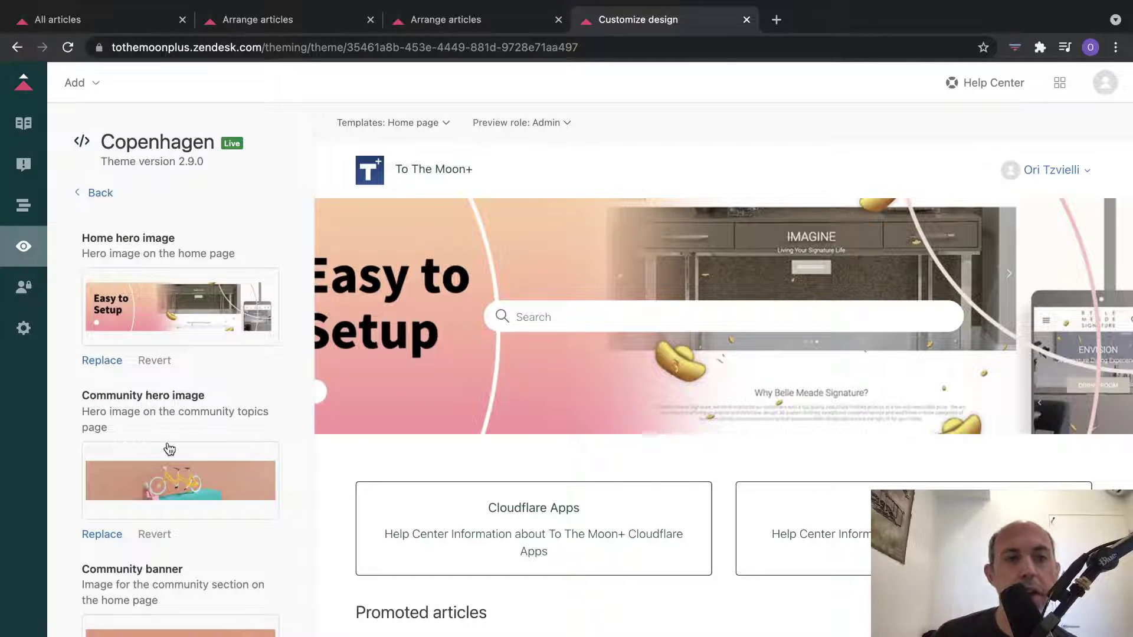
scroll(236, 559, "down", 5)
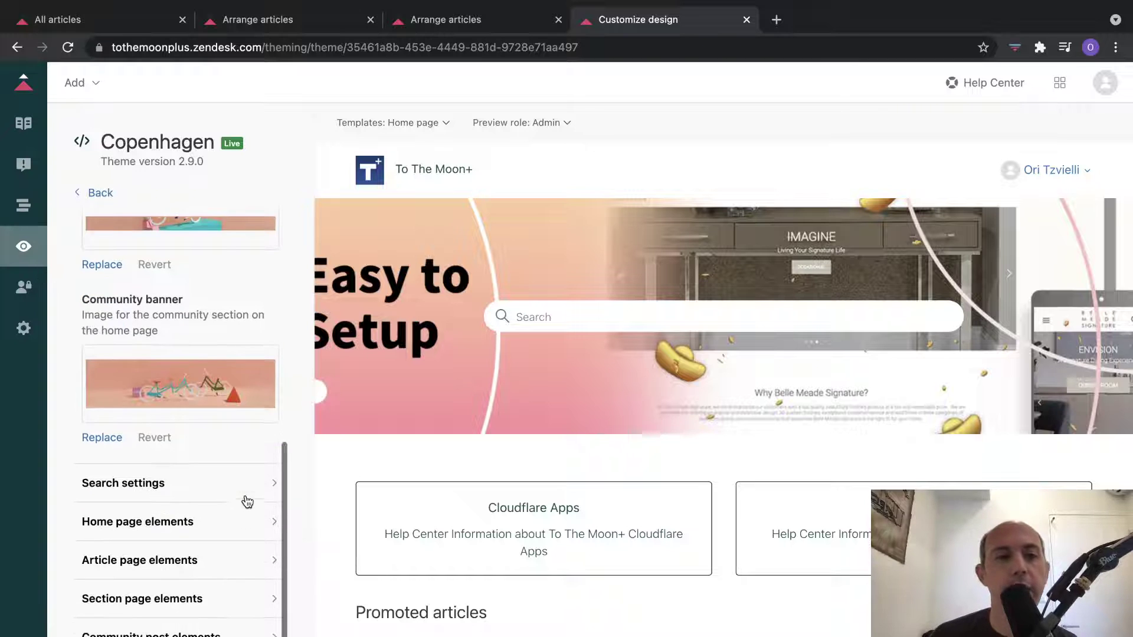
left_click(246, 490)
scroll(245, 493, "down", 3)
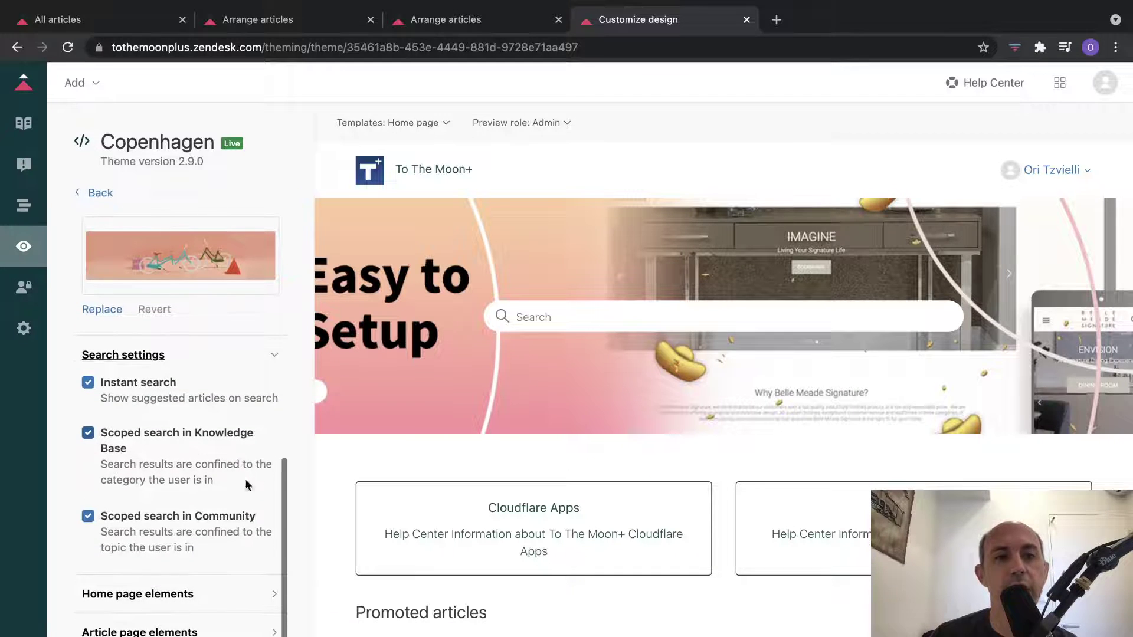
Turn off Recent activity under Copenhagen's Home page elements
left_click(547, 310)
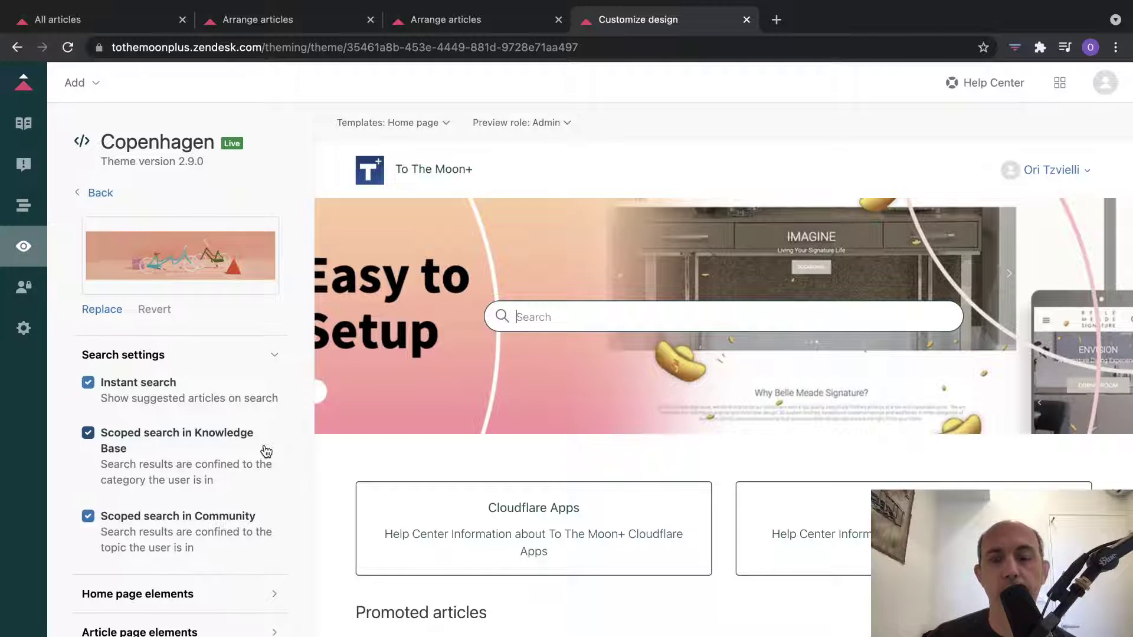
scroll(263, 472, "down", 2)
left_click(204, 534)
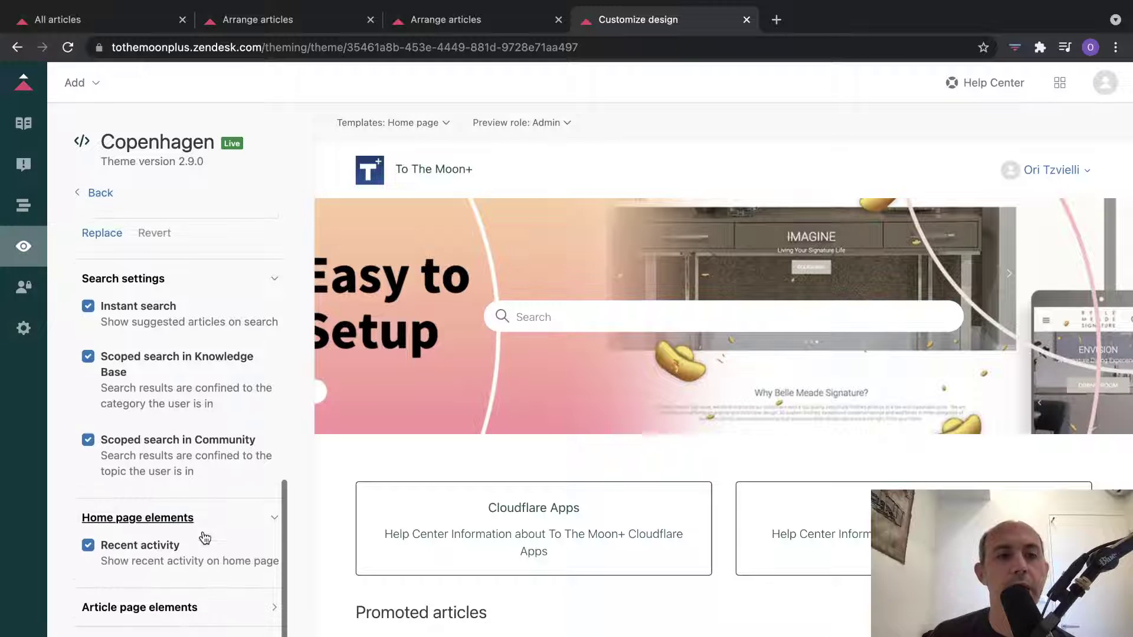
scroll(174, 571, "down", 1)
left_click(174, 572)
scroll(175, 572, "down", 5)
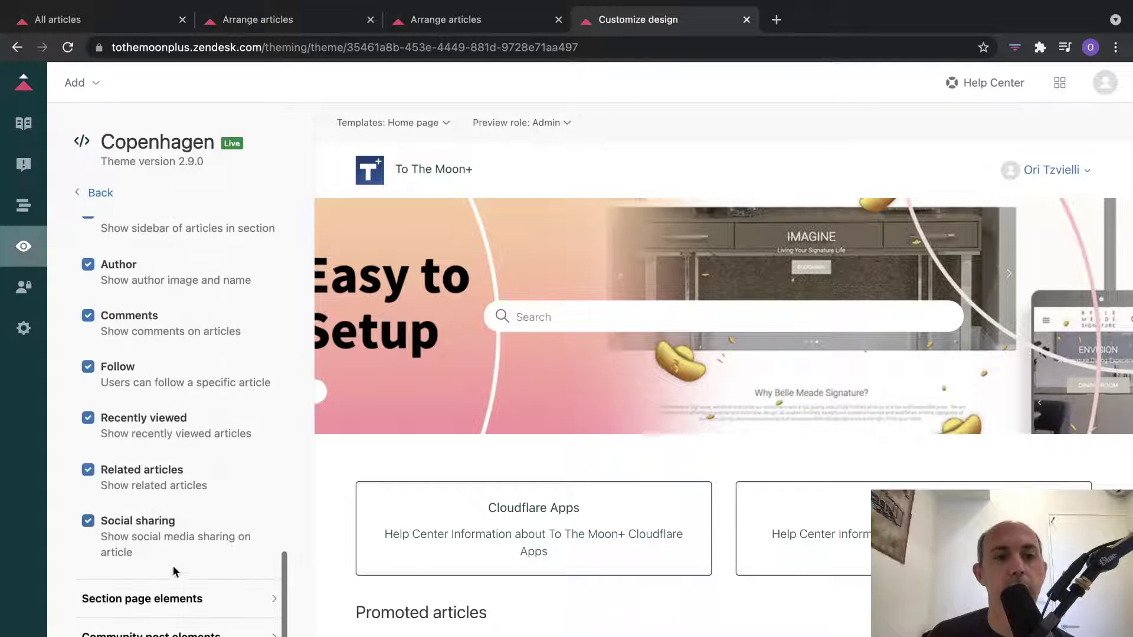
scroll(174, 599, "up", 6)
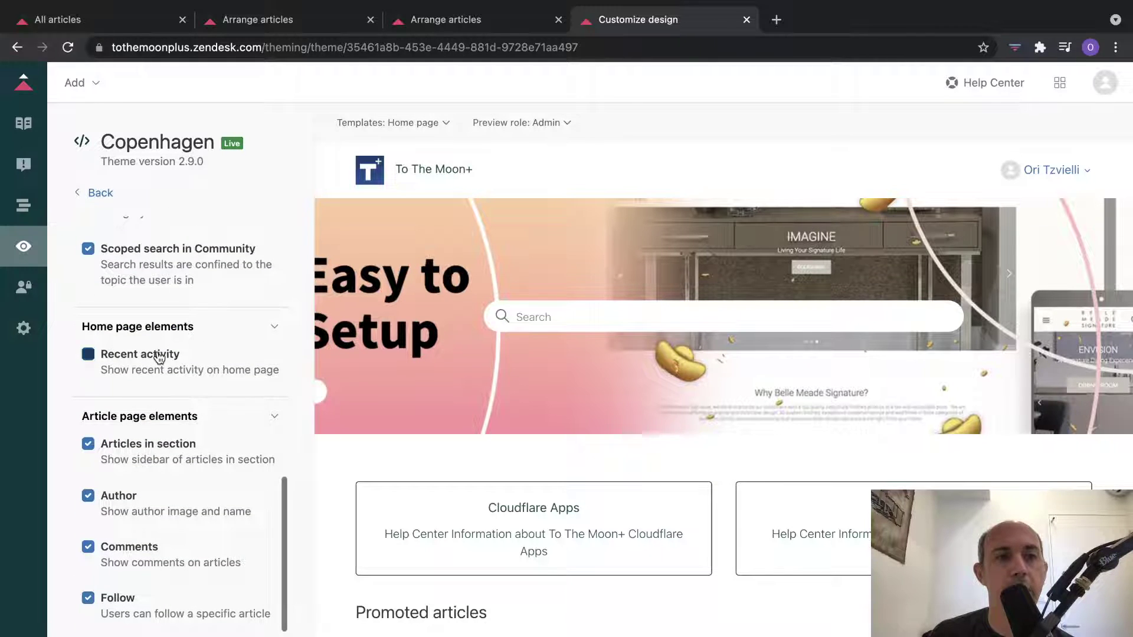
left_click(88, 354)
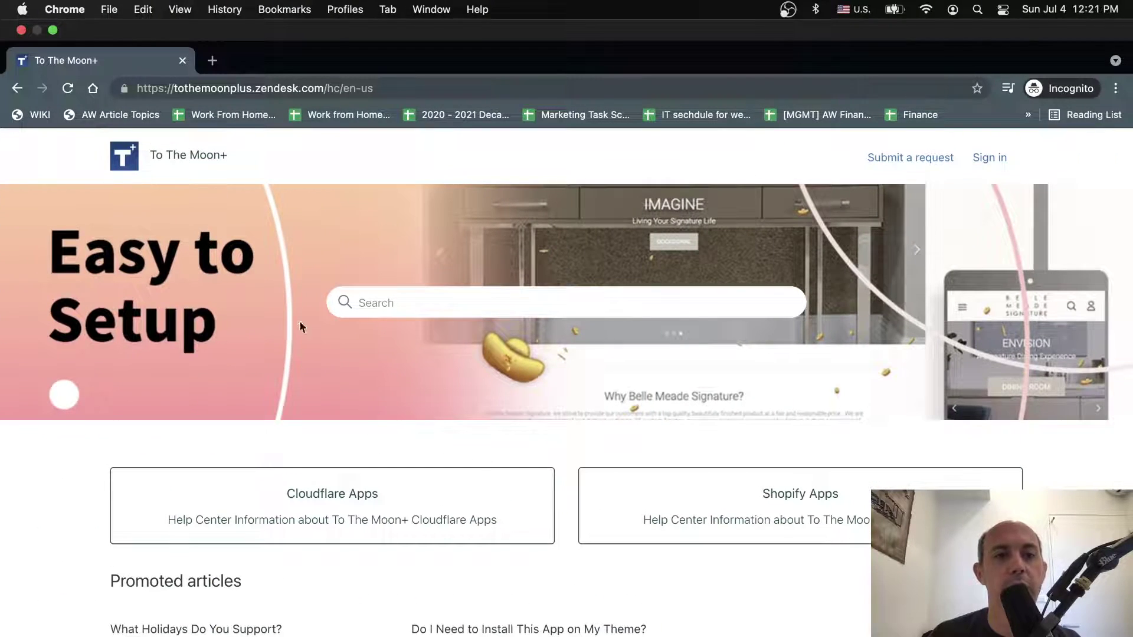
Reload the public help center home page to check the theme change
scroll(299, 321, "down", 6)
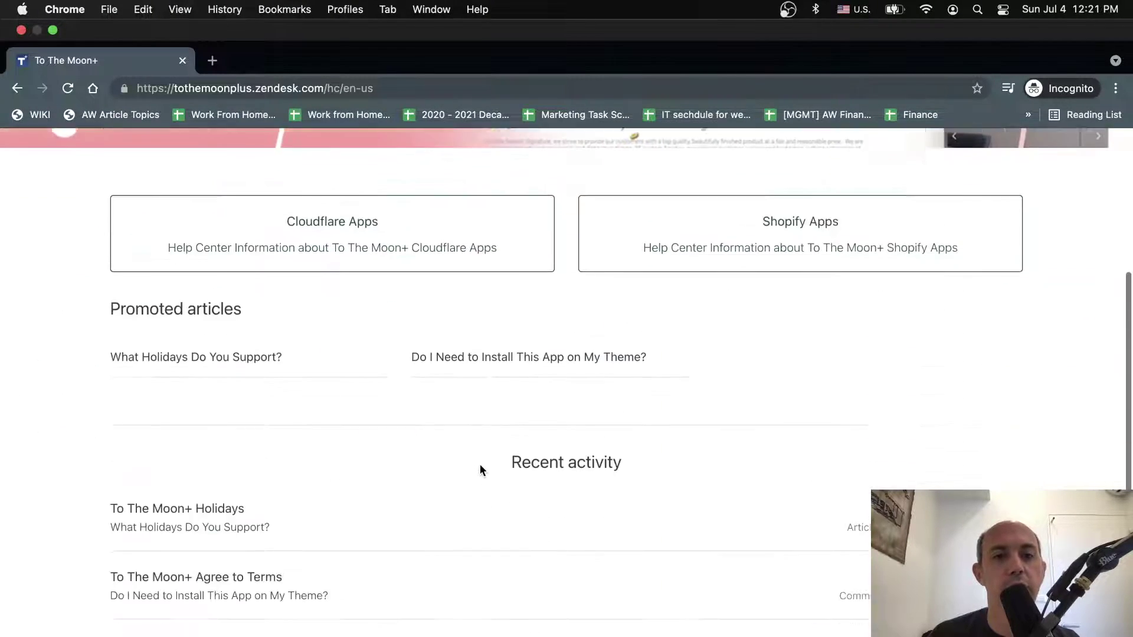
left_click_drag(531, 384, 621, 387)
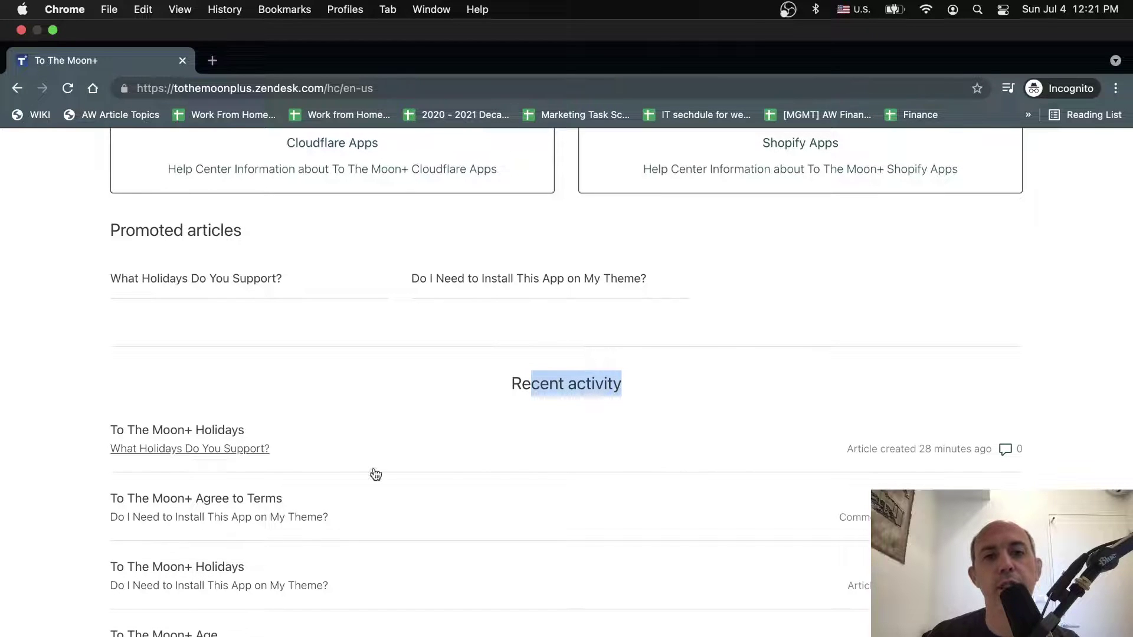
key("super+r")
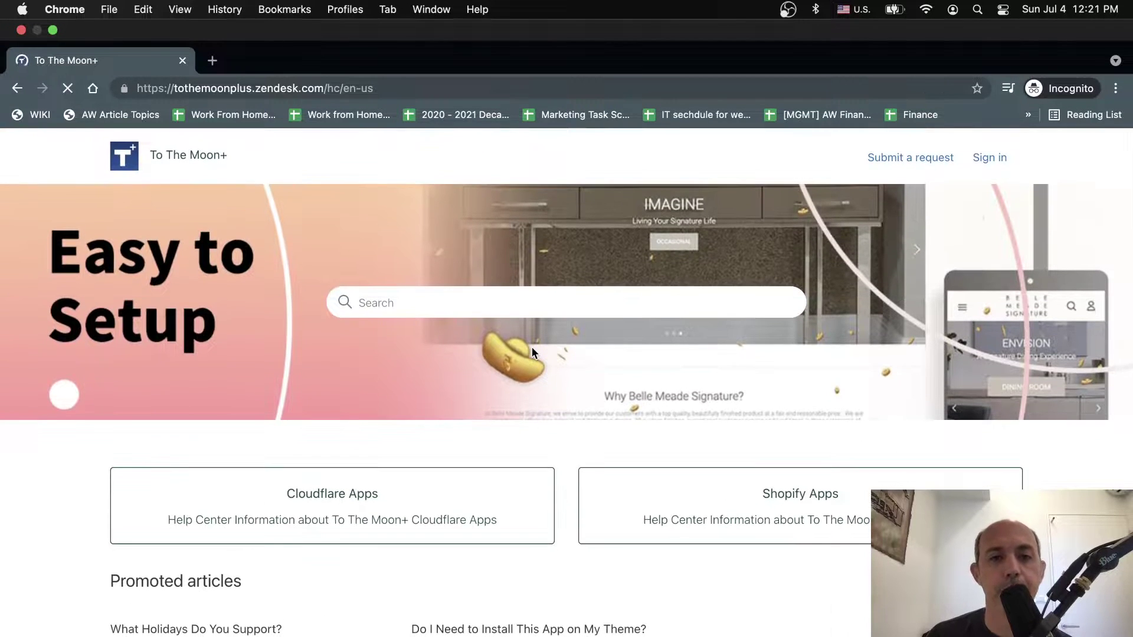
scroll(530, 354, "down", 3)
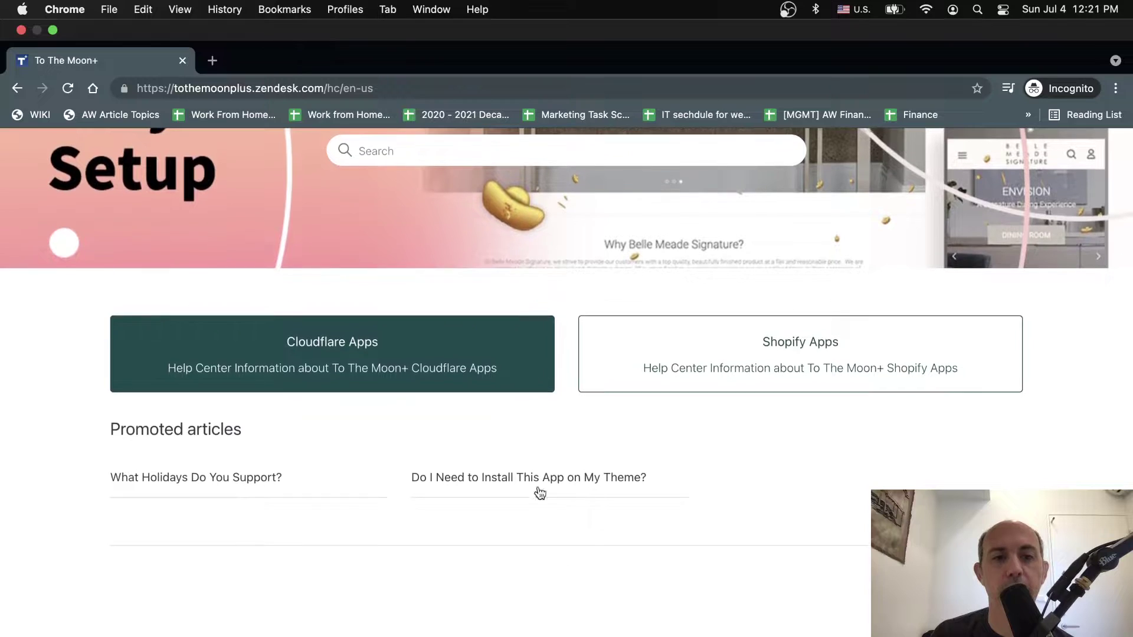
scroll(510, 580, "up", 3)
Leave the Copenhagen customizer and return to the Themes page
key("super+grave")
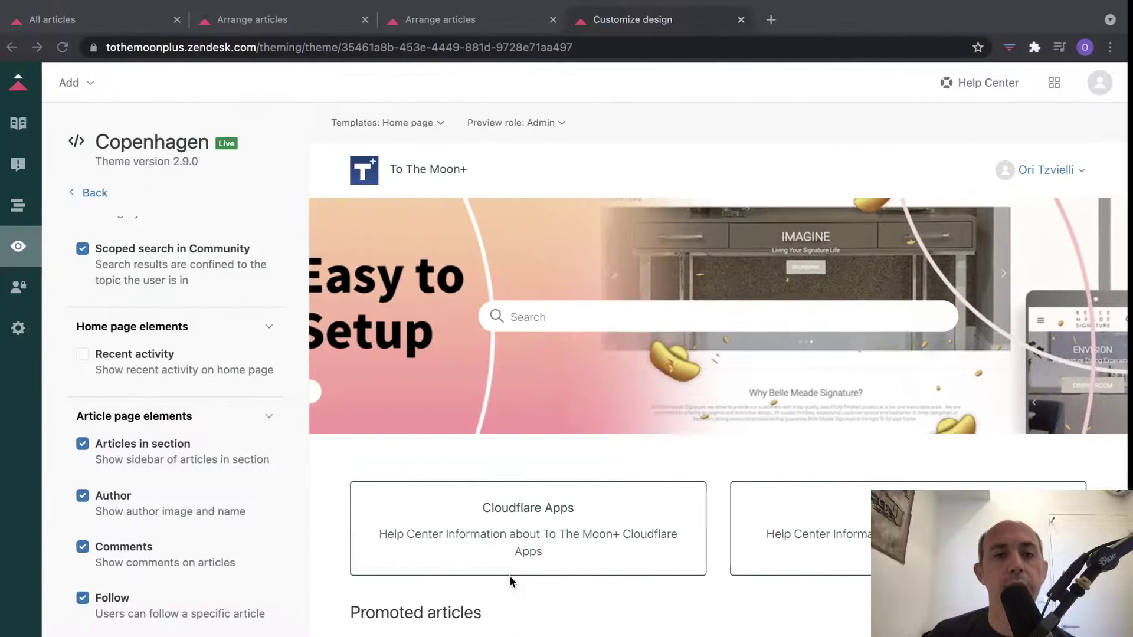
scroll(226, 483, "down", 5)
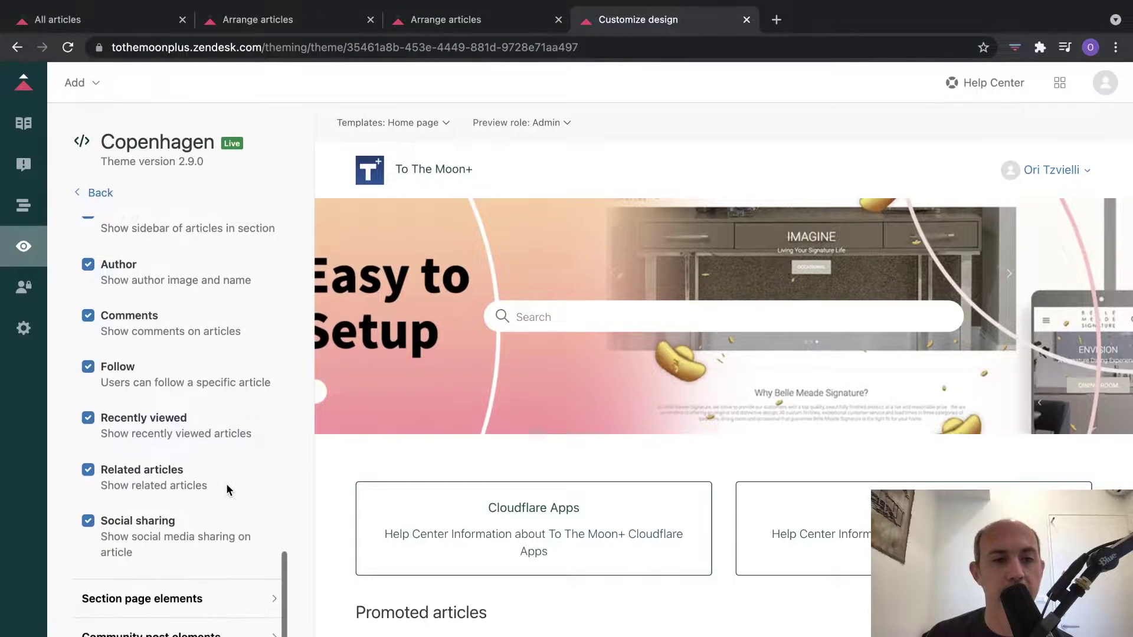
scroll(225, 483, "up", 10)
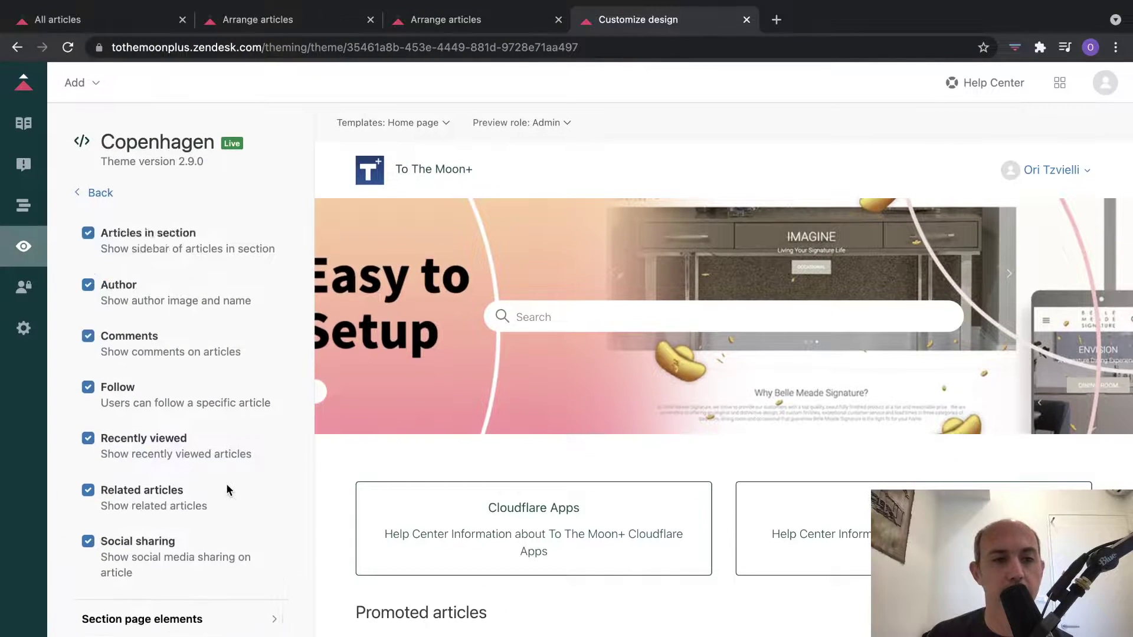
left_click(100, 191)
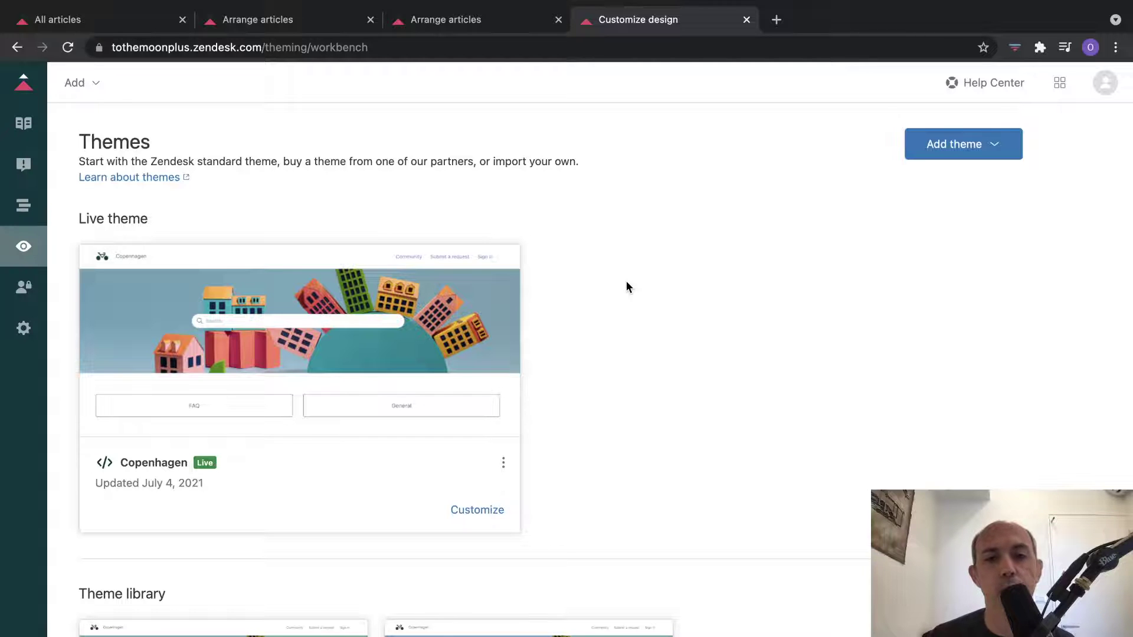
Open Copenhagen's code editor to view request_page.hbs, then return to Themes
left_click(478, 510)
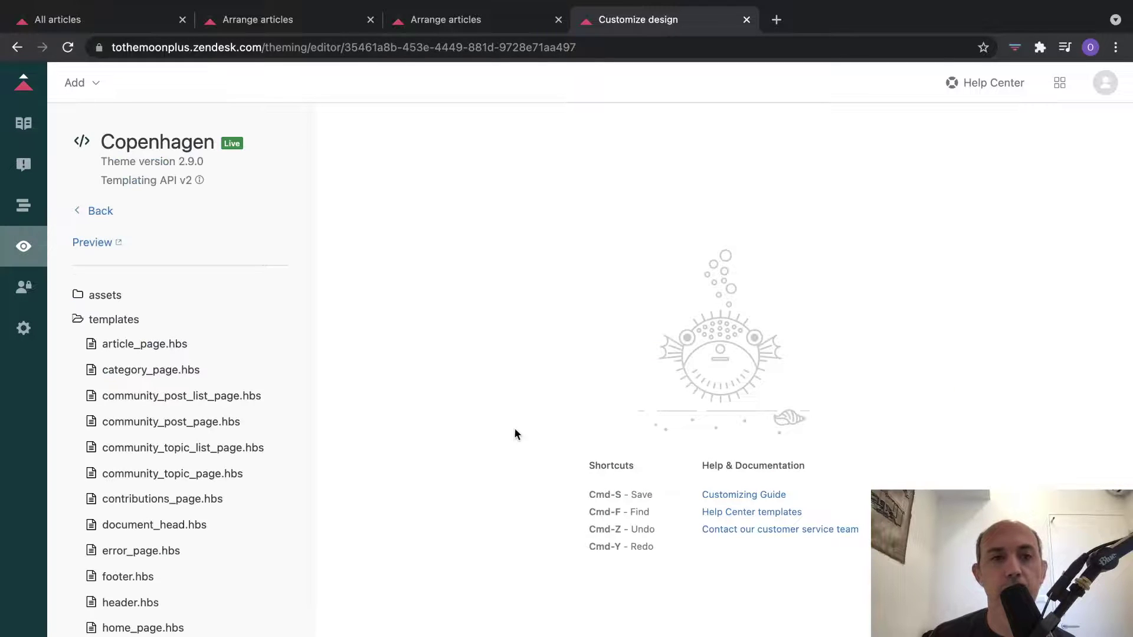
scroll(257, 475, "down", 3)
scroll(258, 478, "up", 3)
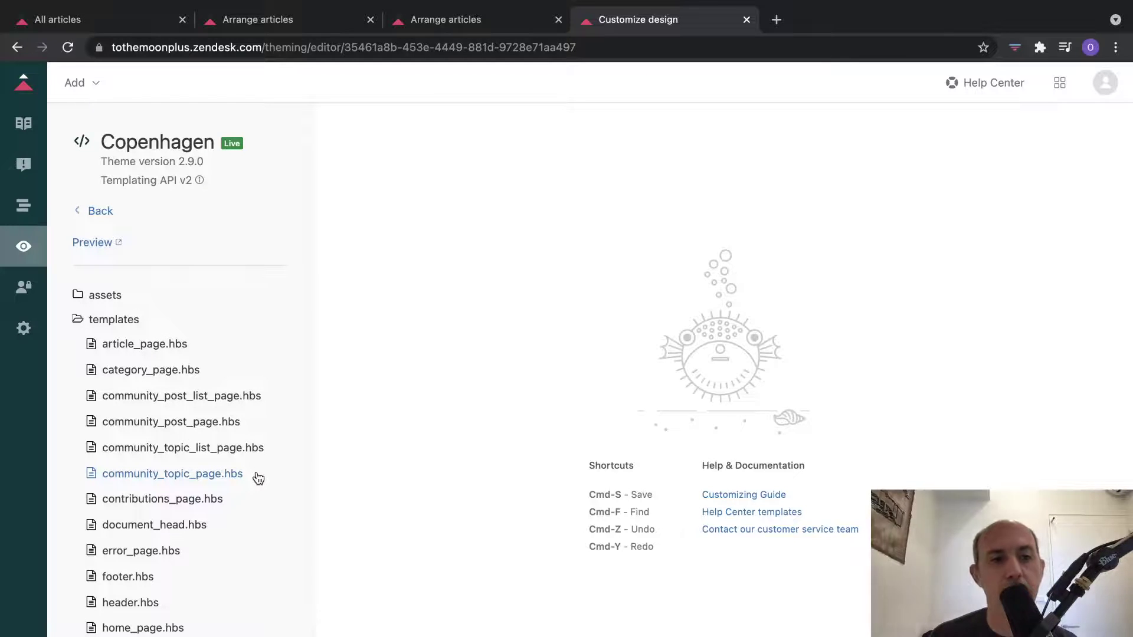
scroll(224, 523, "down", 6)
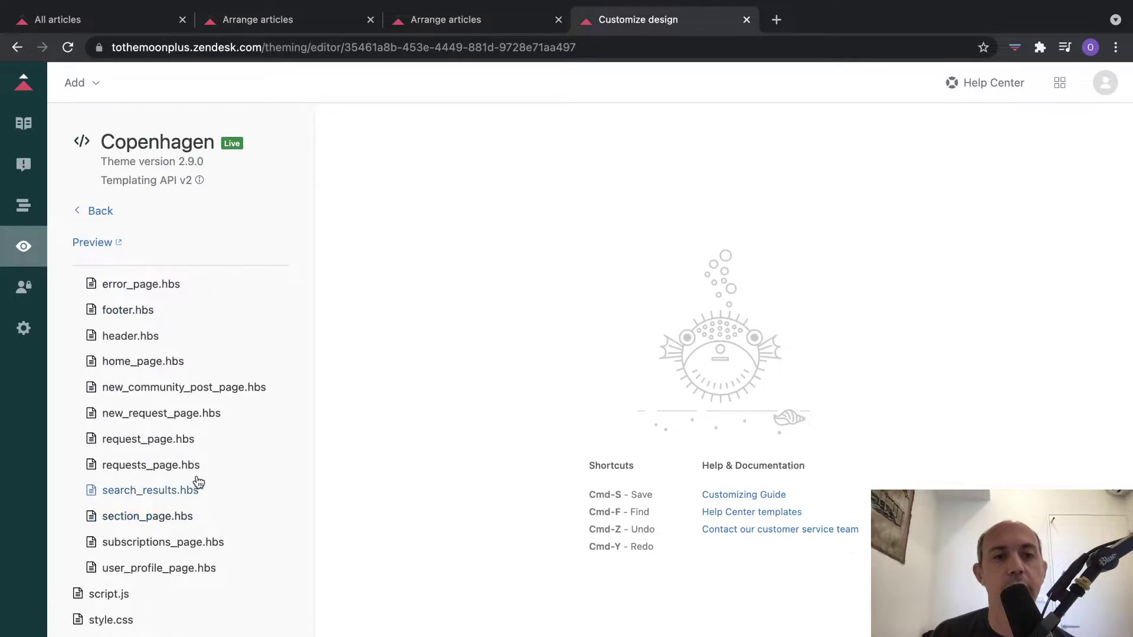
left_click(153, 439)
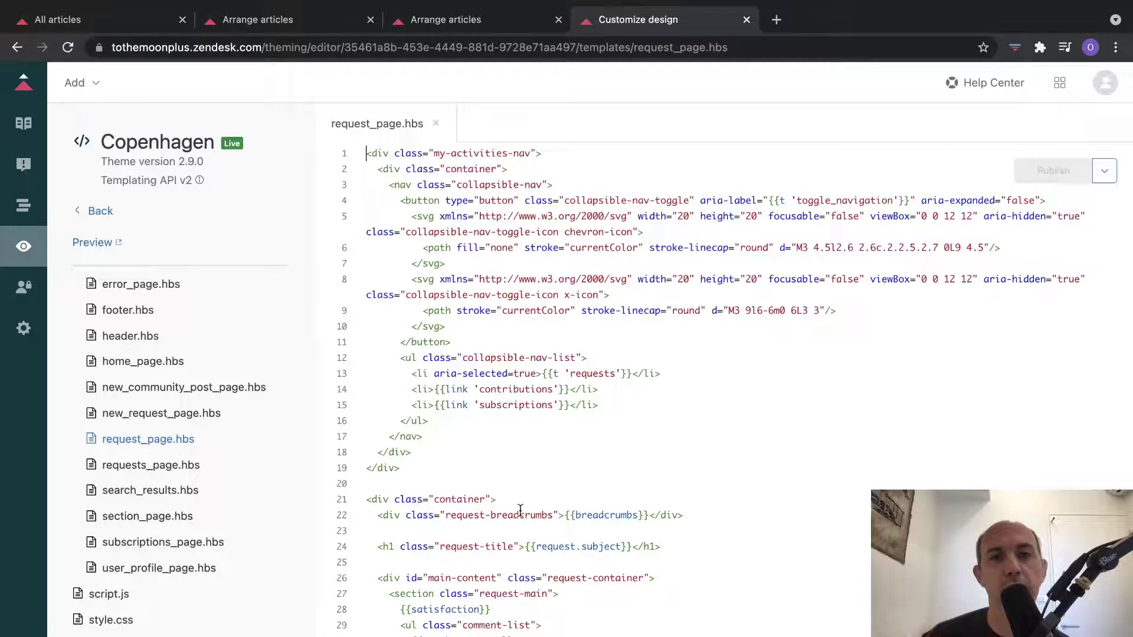
scroll(289, 339, "up", 6)
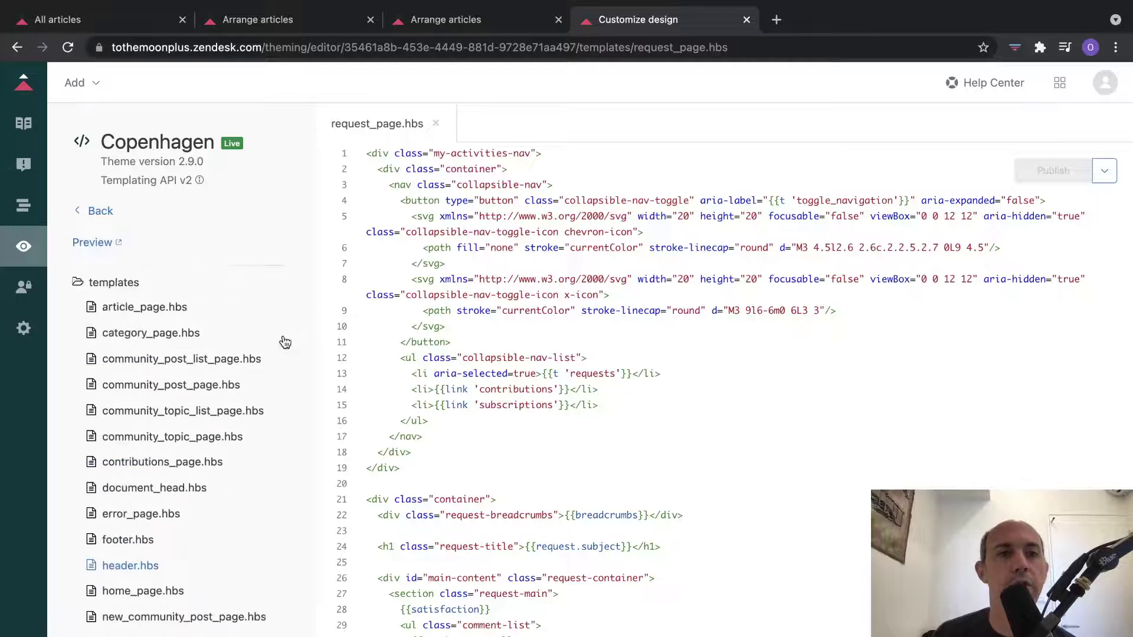
left_click(100, 208)
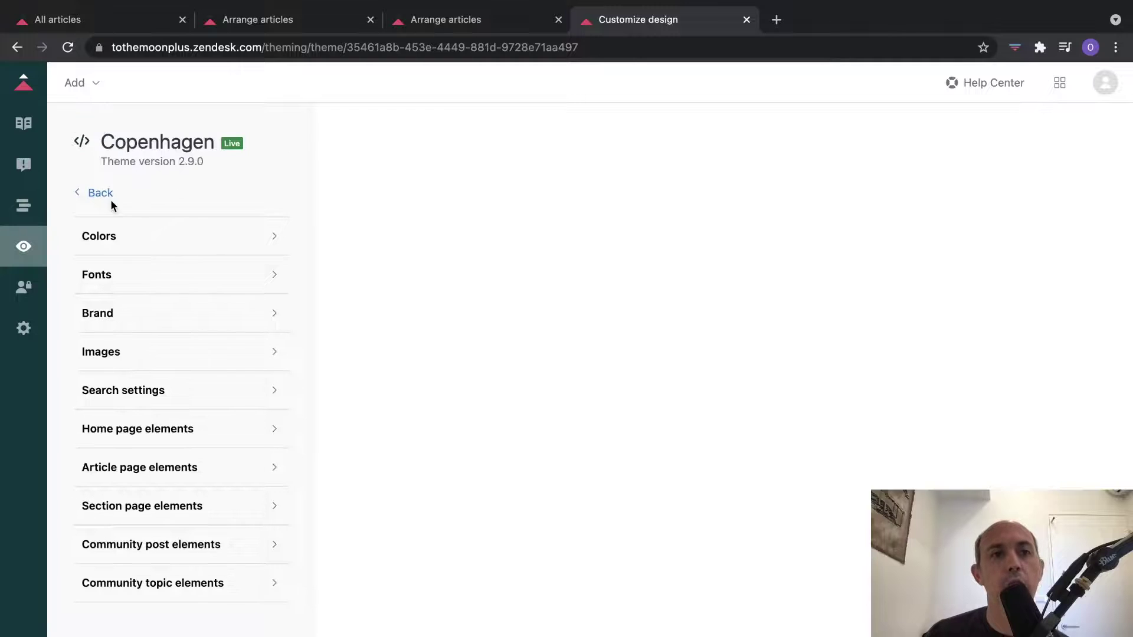
left_click(105, 196)
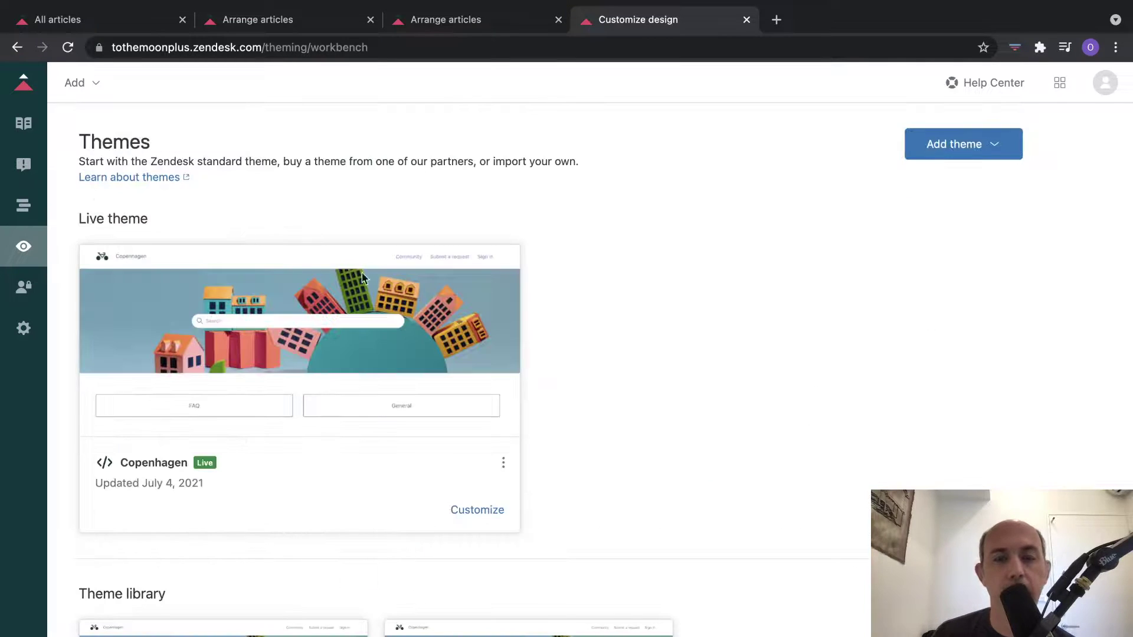
Open the Add theme dropdown to see Copenhagen, Marketplace, Import and GitHub options
scroll(709, 399, "down", 2)
scroll(709, 399, "up", 2)
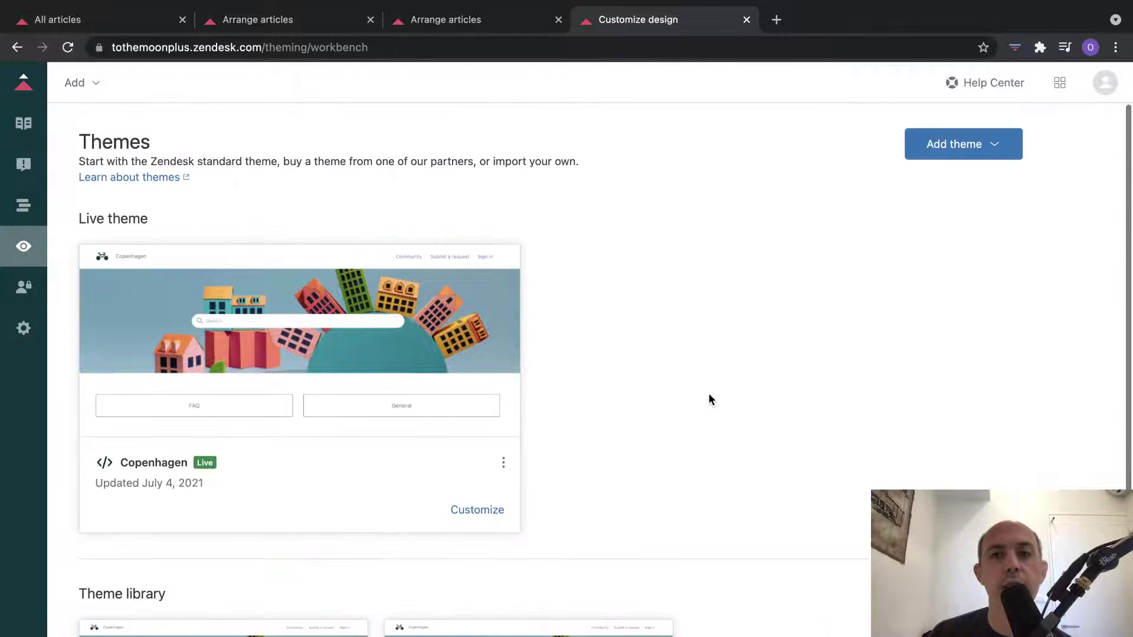
left_click(946, 147)
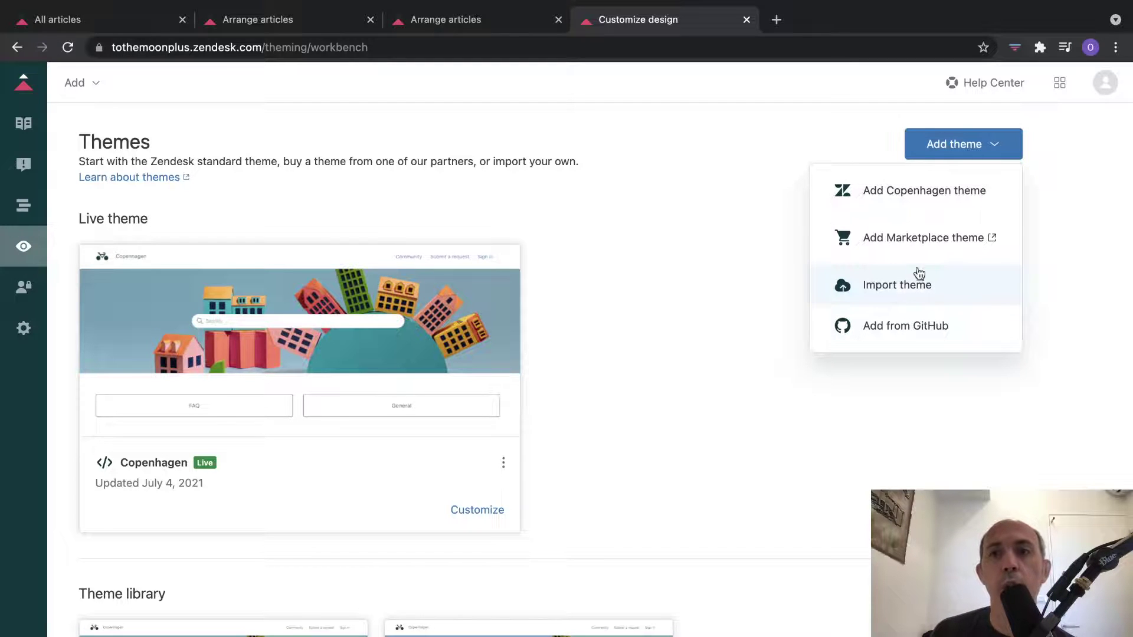
Browse the Marketplace theme catalogue and open the Mink theme by Lotus Themes
left_click(907, 241)
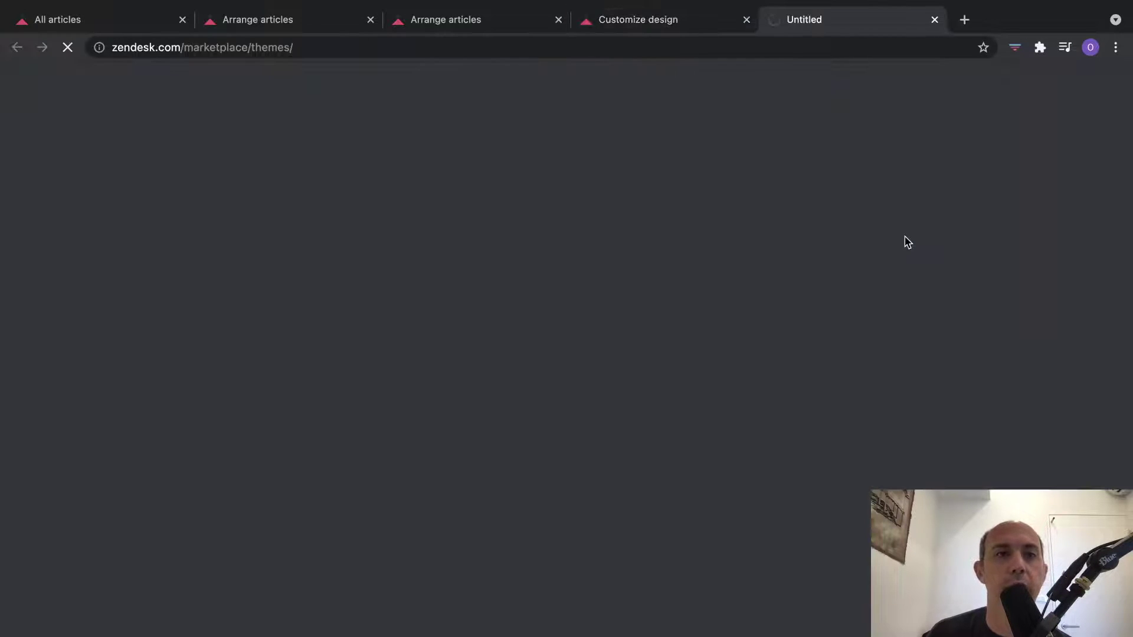
scroll(678, 398, "down", 7)
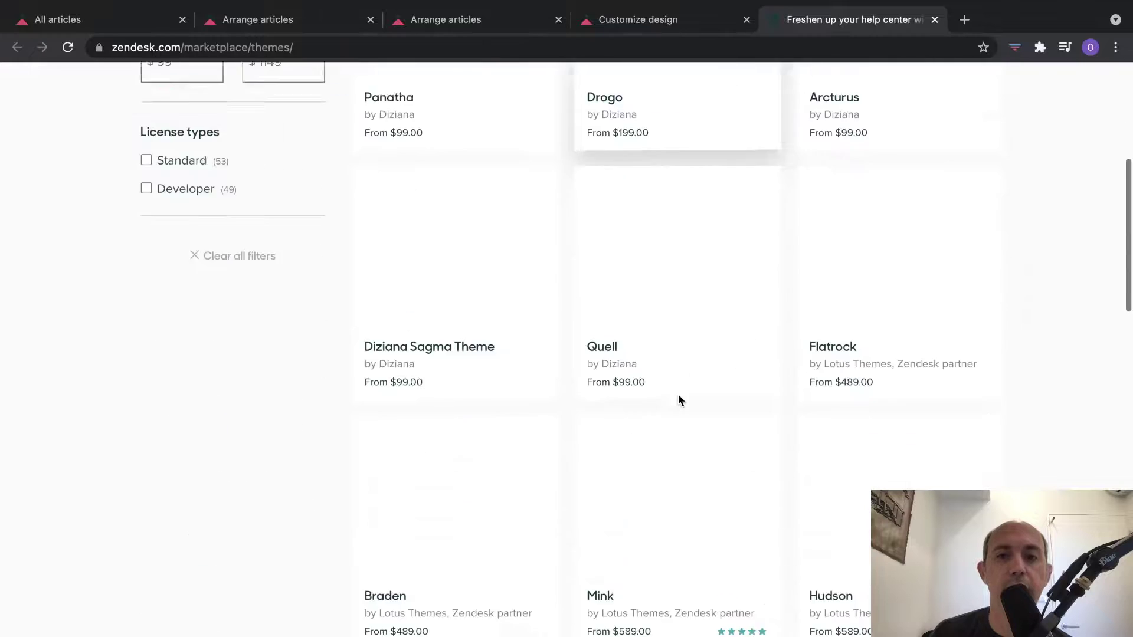
scroll(678, 394, "down", 3)
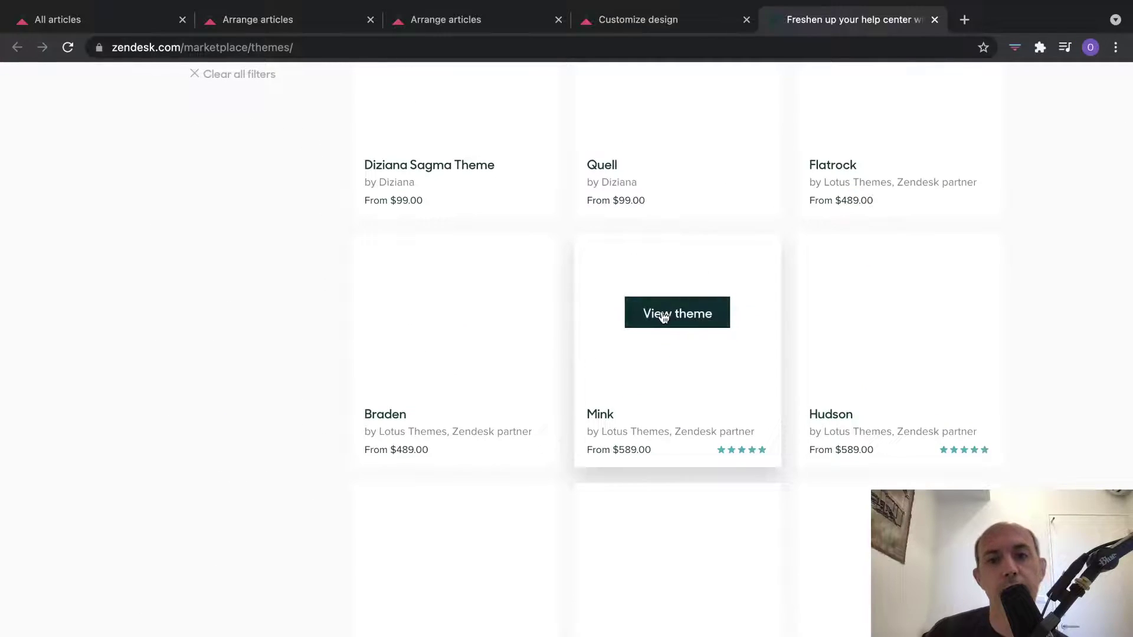
left_click(678, 317)
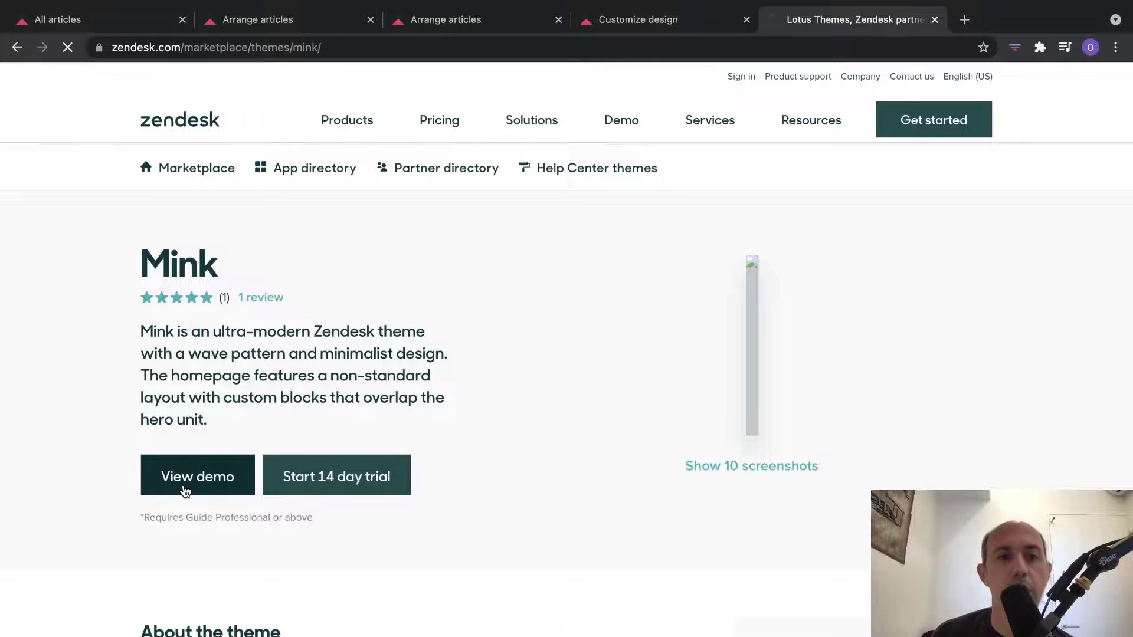
Preview the Mink demo help center, checking its language list, then return to Themes
left_click(184, 491)
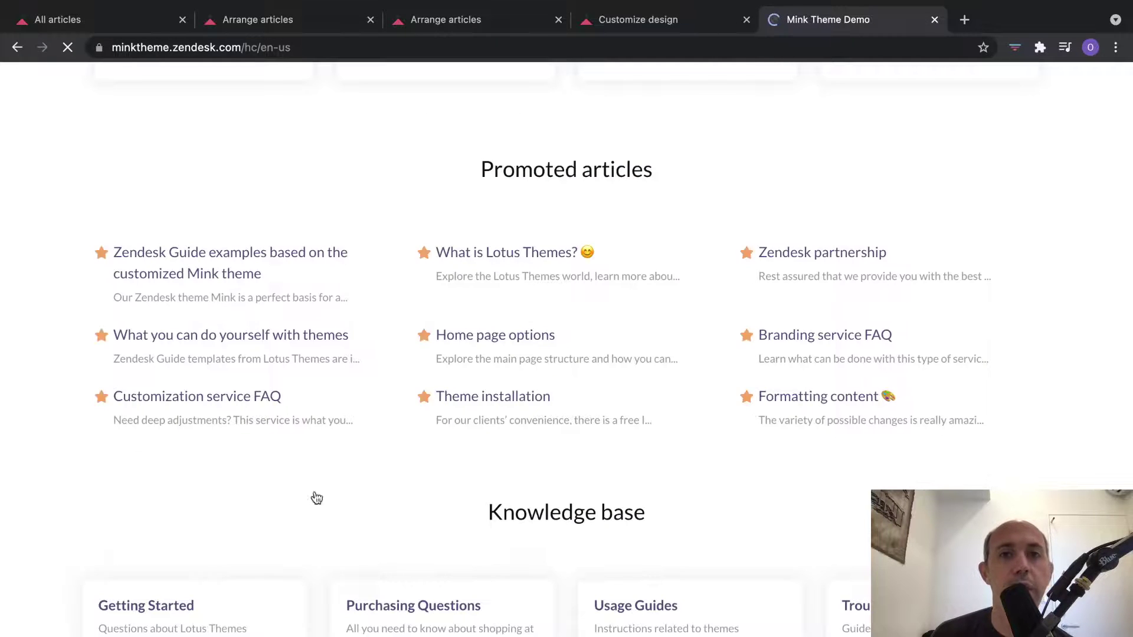
key("ctrl+Right")
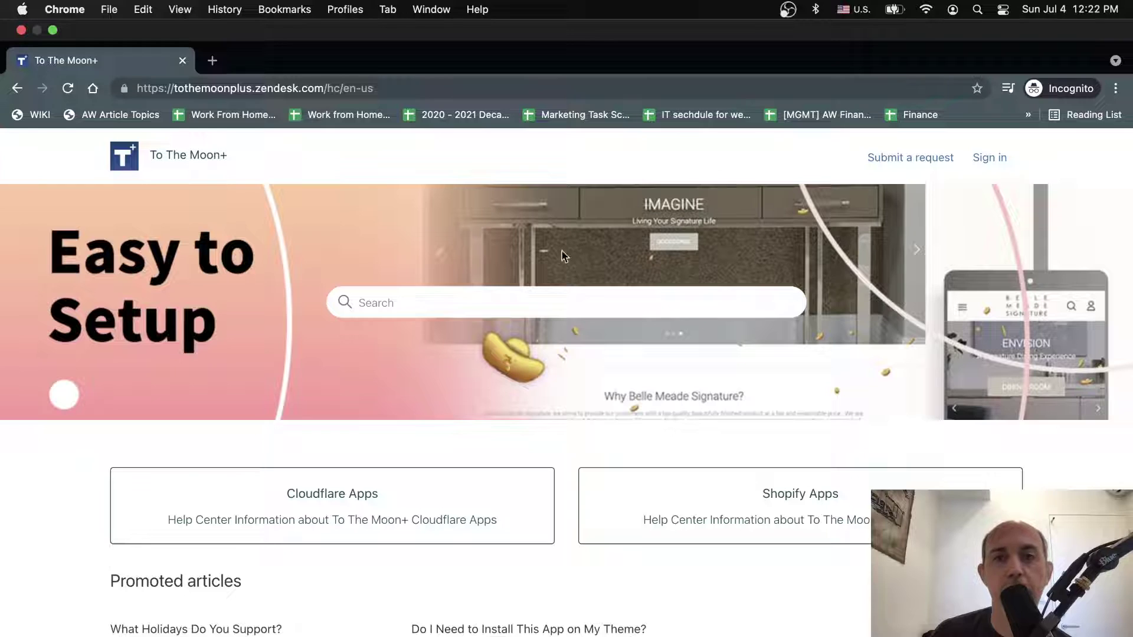
key("ctrl+Left")
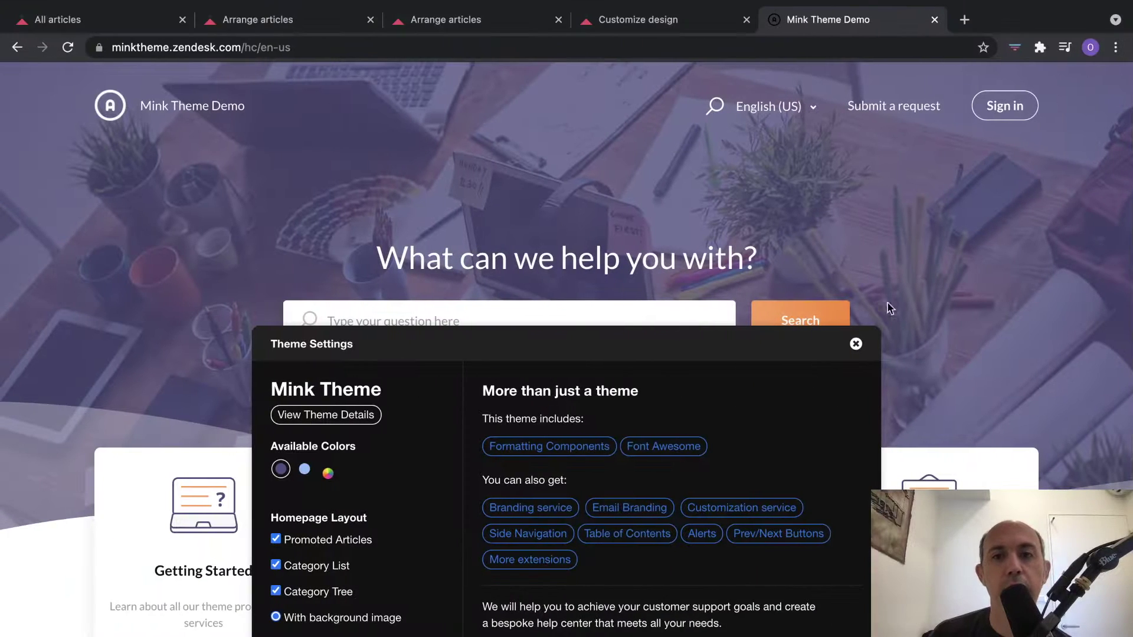
left_click(854, 345)
scroll(952, 374, "down", 5)
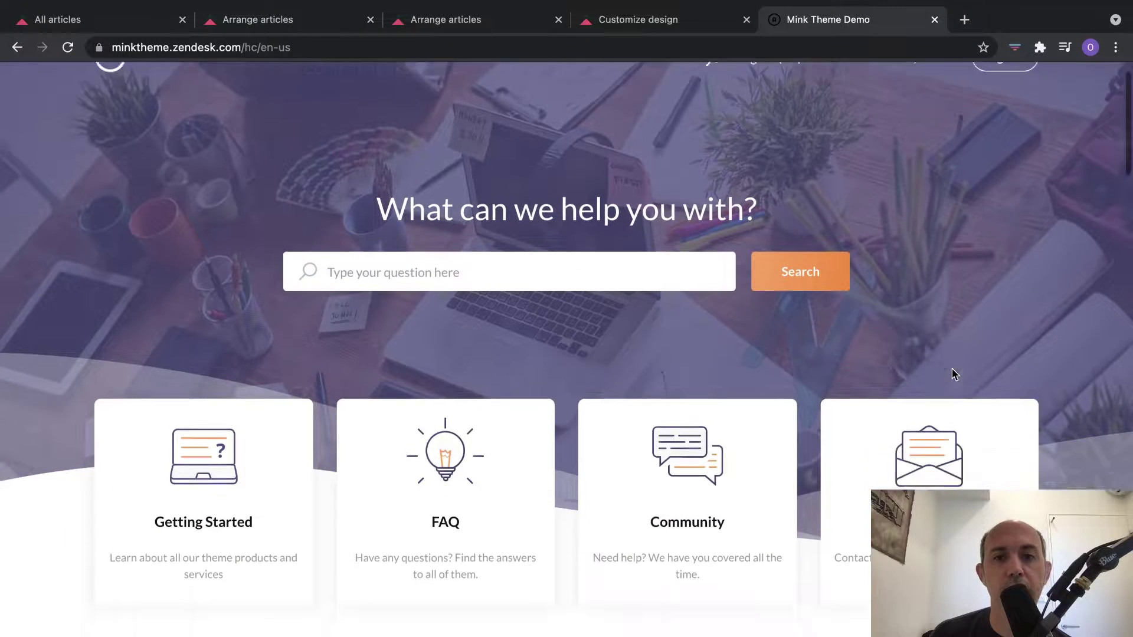
scroll(952, 374, "up", 6)
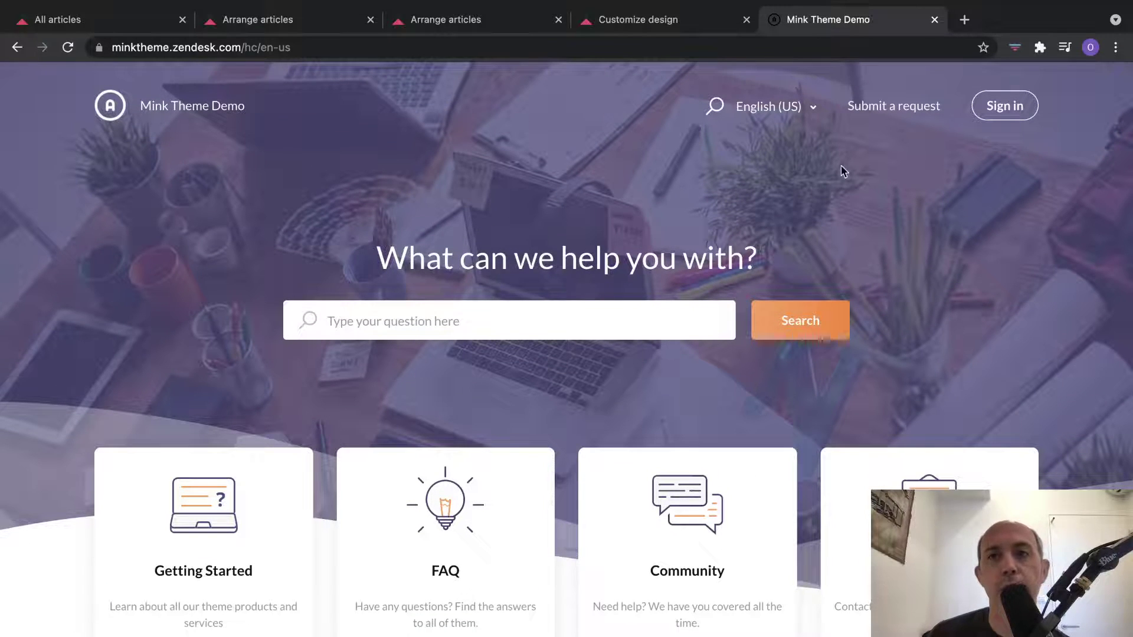
left_click(797, 111)
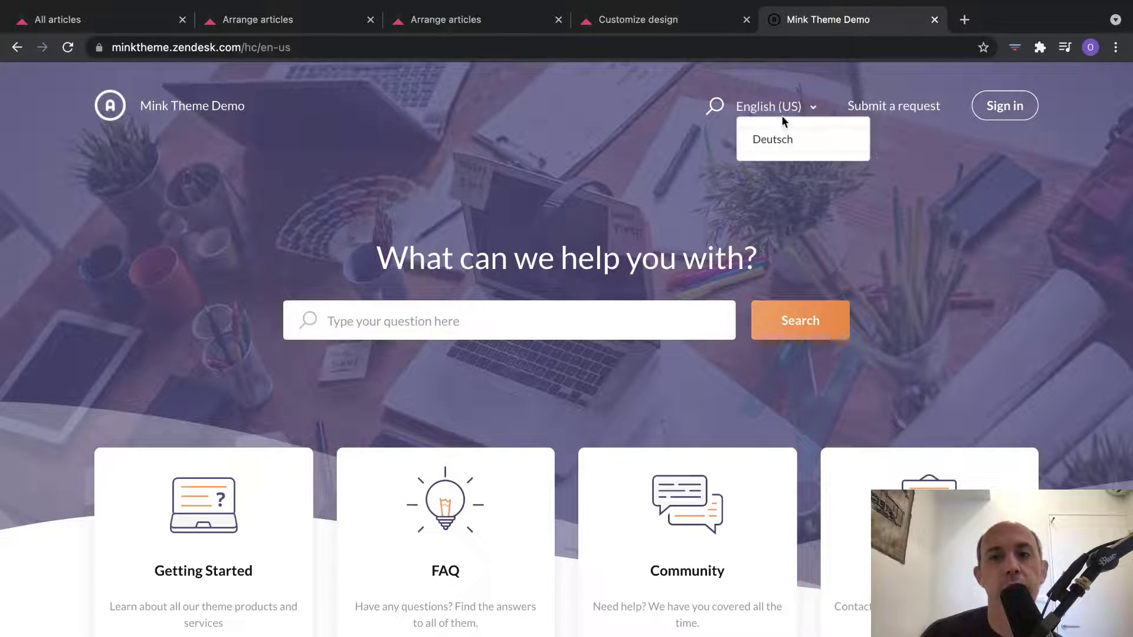
left_click(920, 288)
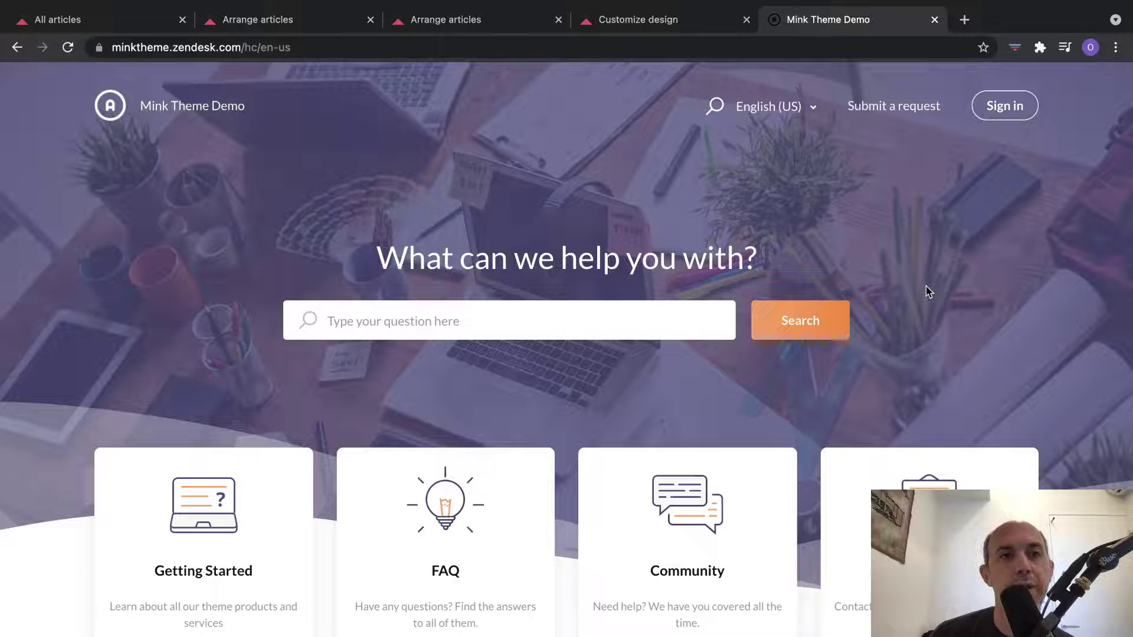
left_click(656, 22)
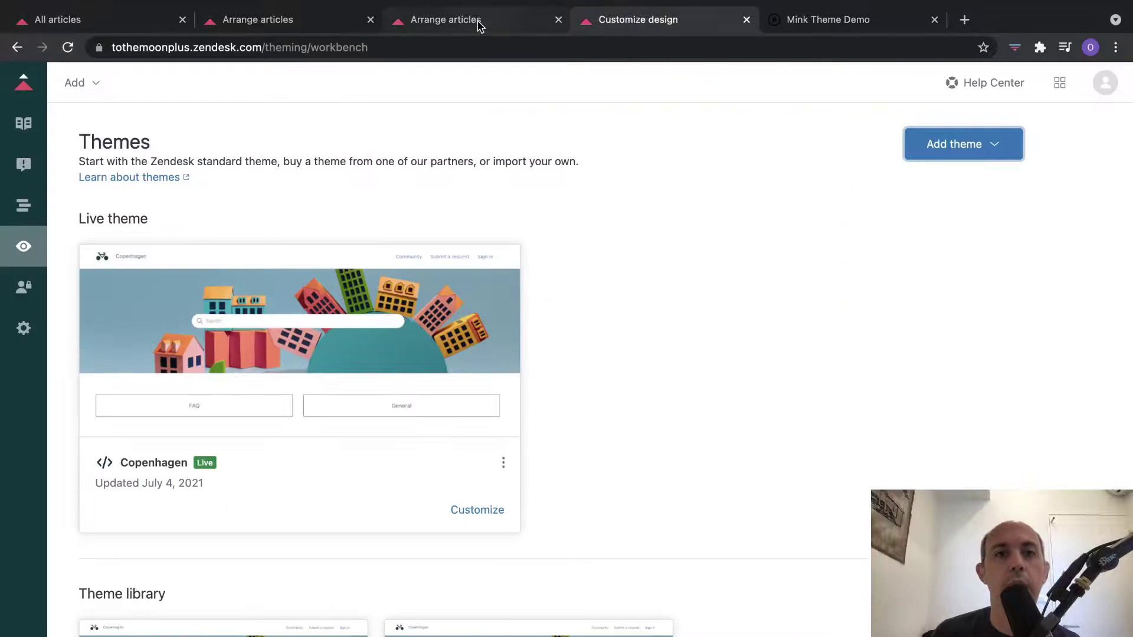
Open User segments, listing Signed-in users and Agents and admins
left_click(24, 287)
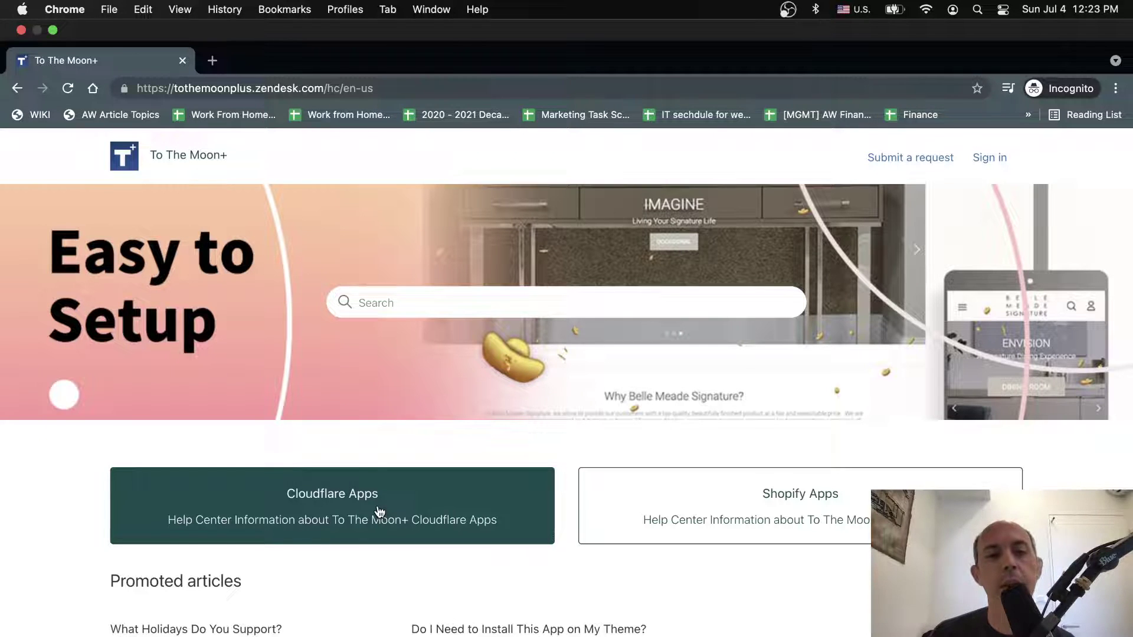
key("ctrl+Right")
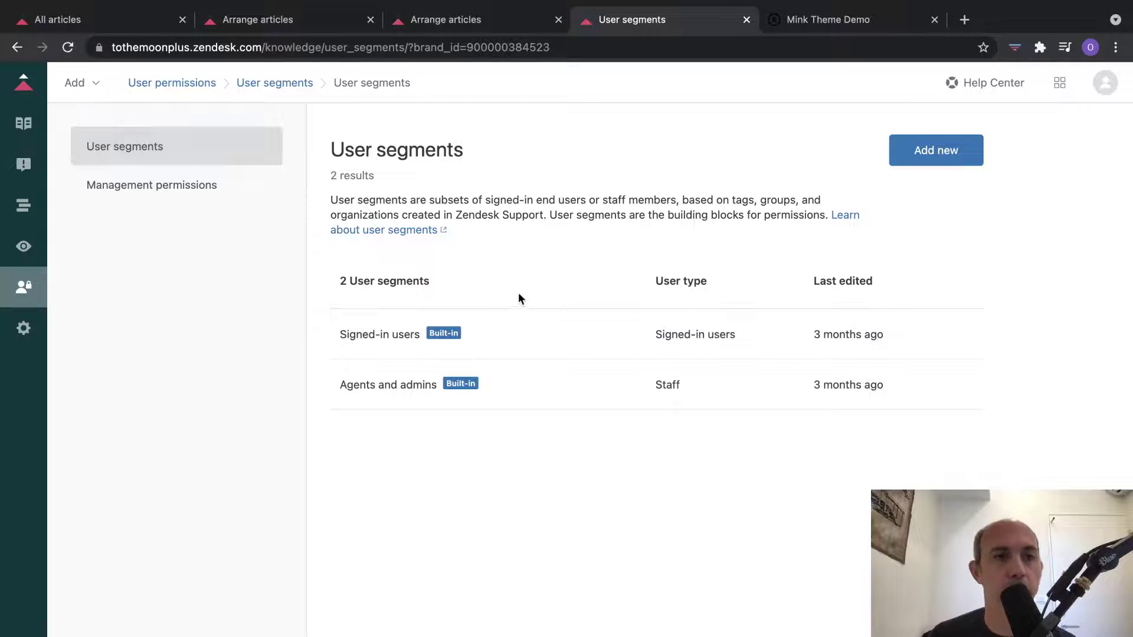
Open Guide settings and scroll through its content management and security options
left_click(22, 332)
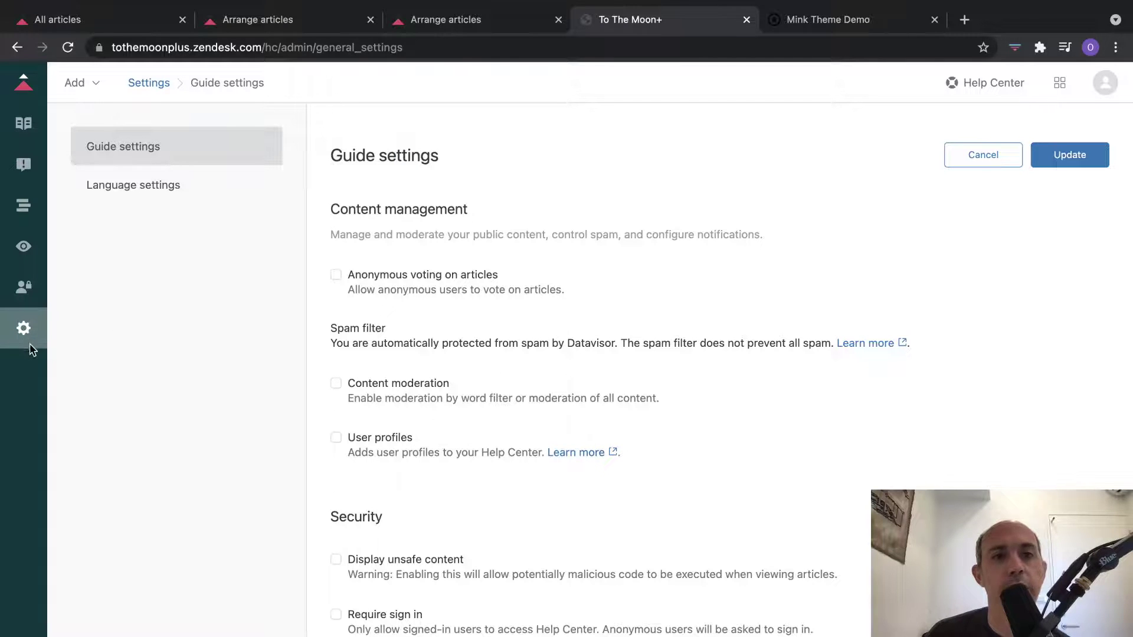
scroll(633, 357, "down", 2)
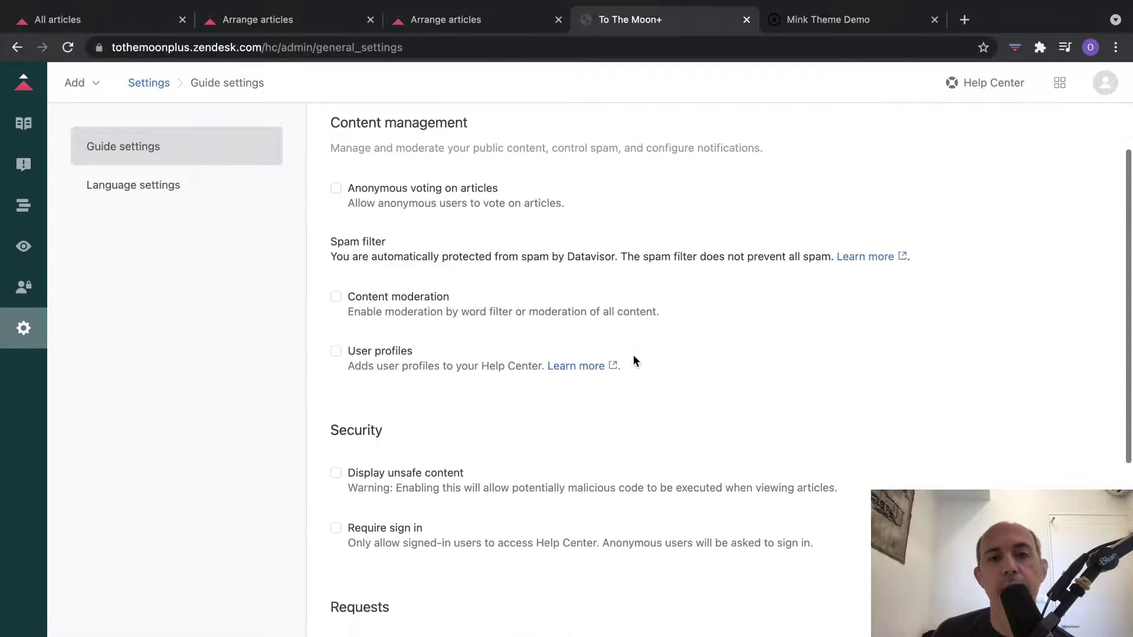
scroll(633, 360, "up", 2)
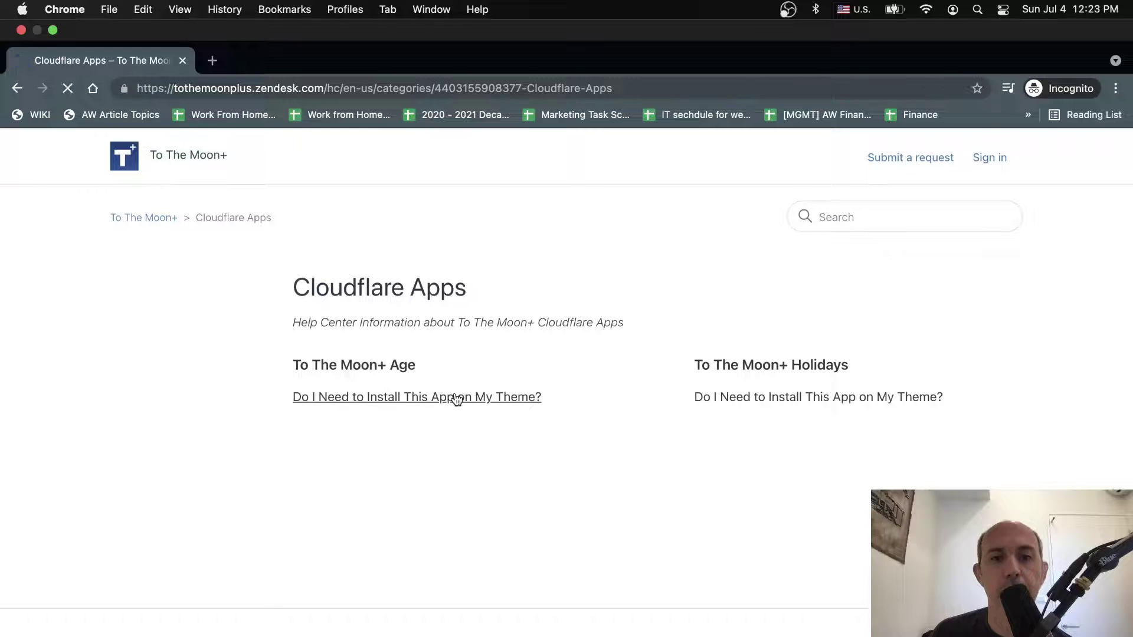
As a signed-out visitor, open the 'Do I Need to Install This App on My Theme?' article and scroll to its comments
left_click(455, 397)
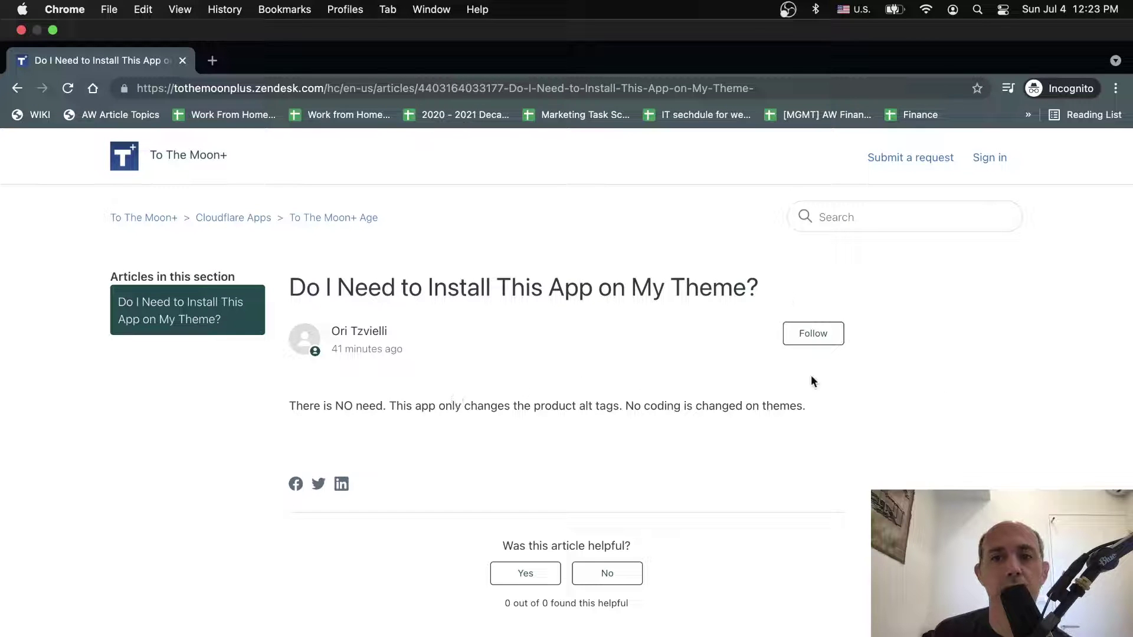
scroll(815, 480, "down", 3)
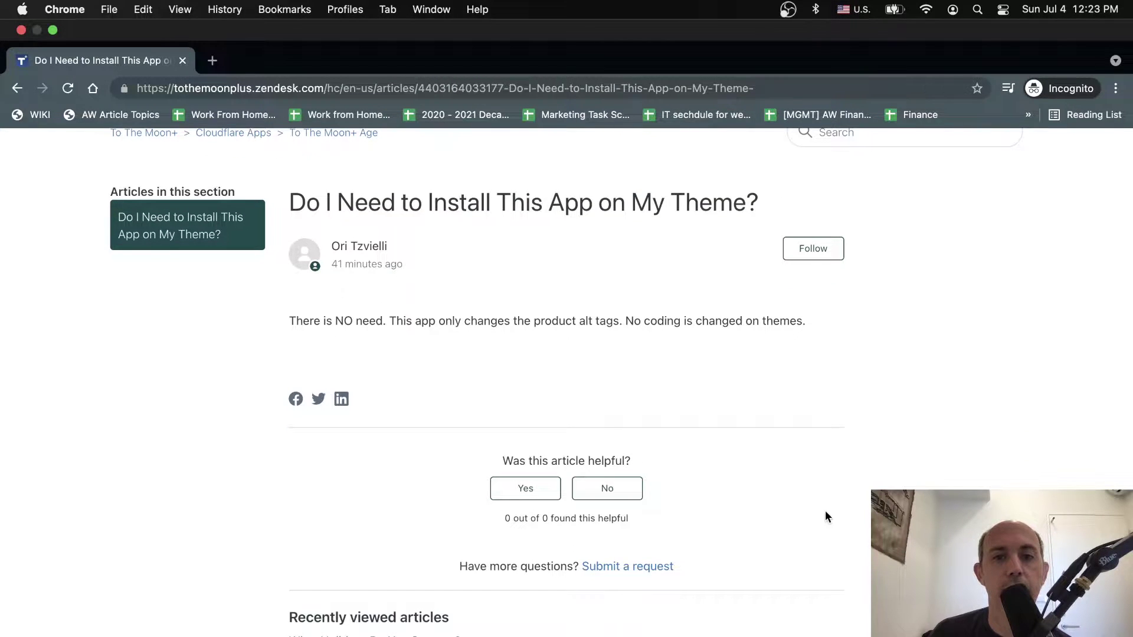
key("super+Tab")
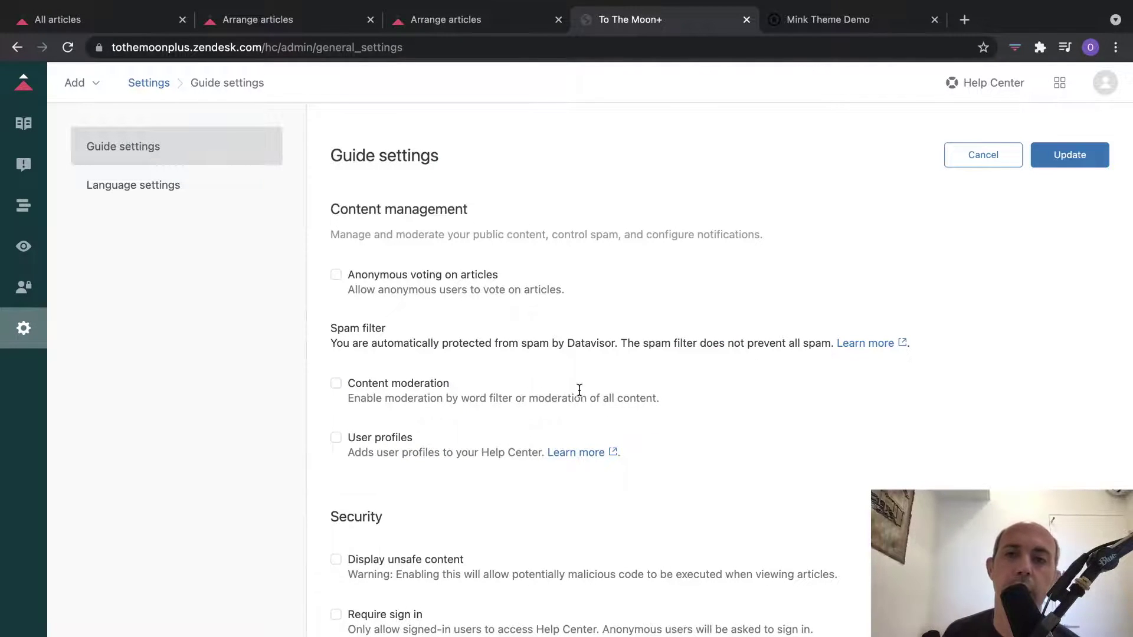
key("ctrl+Right")
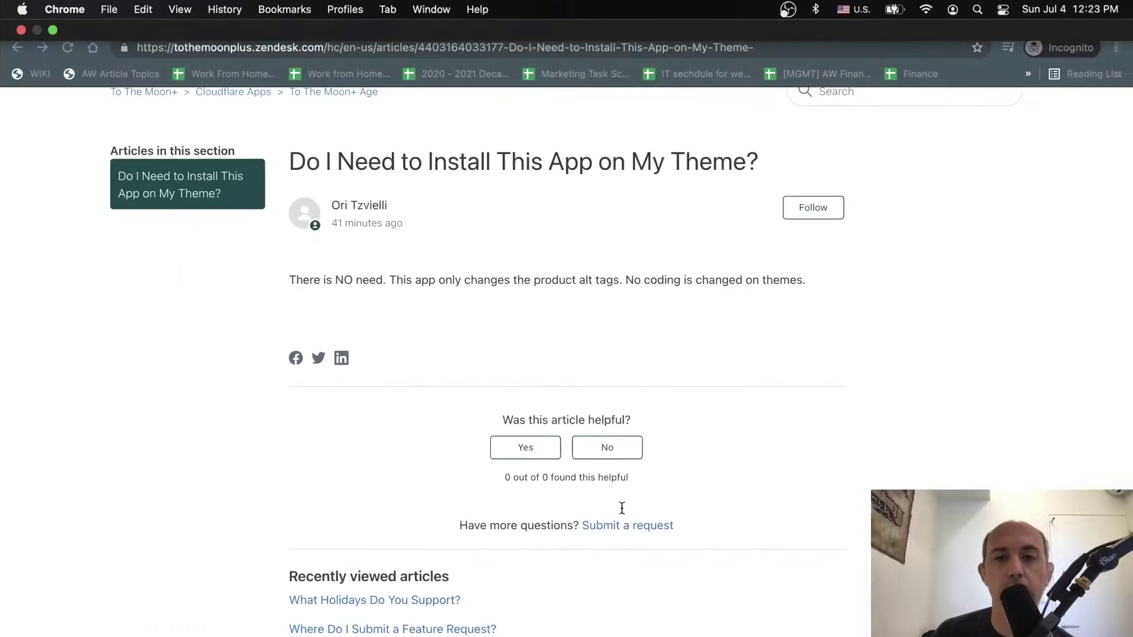
scroll(619, 507, "down", 5)
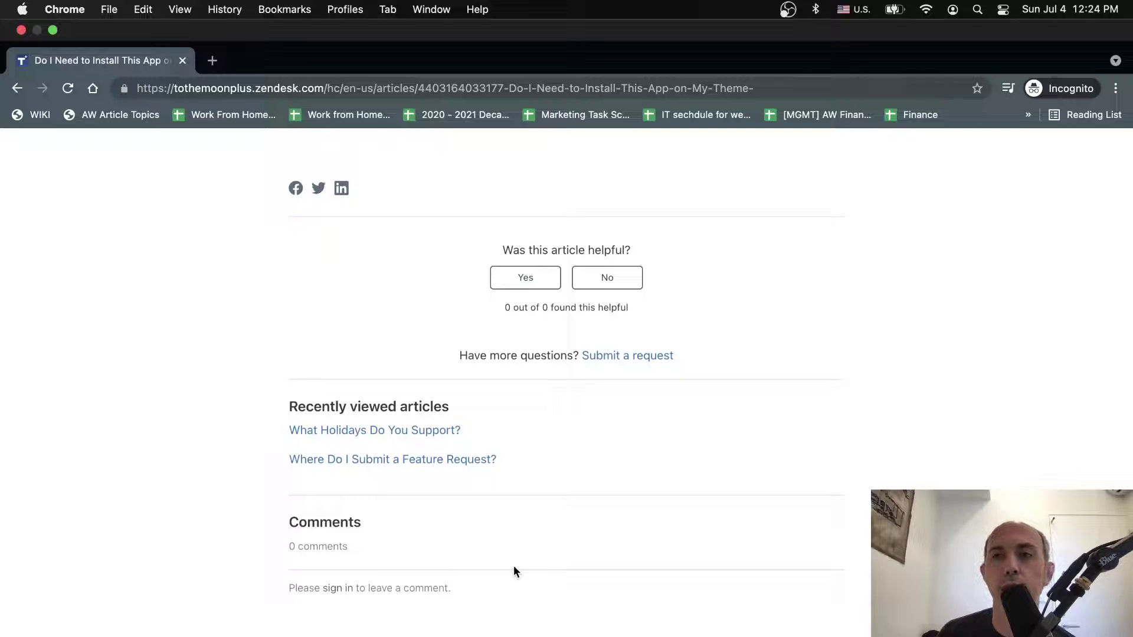
Tick Require sign in under Security in Guide settings, after checking the public home page
key("ctrl+Left")
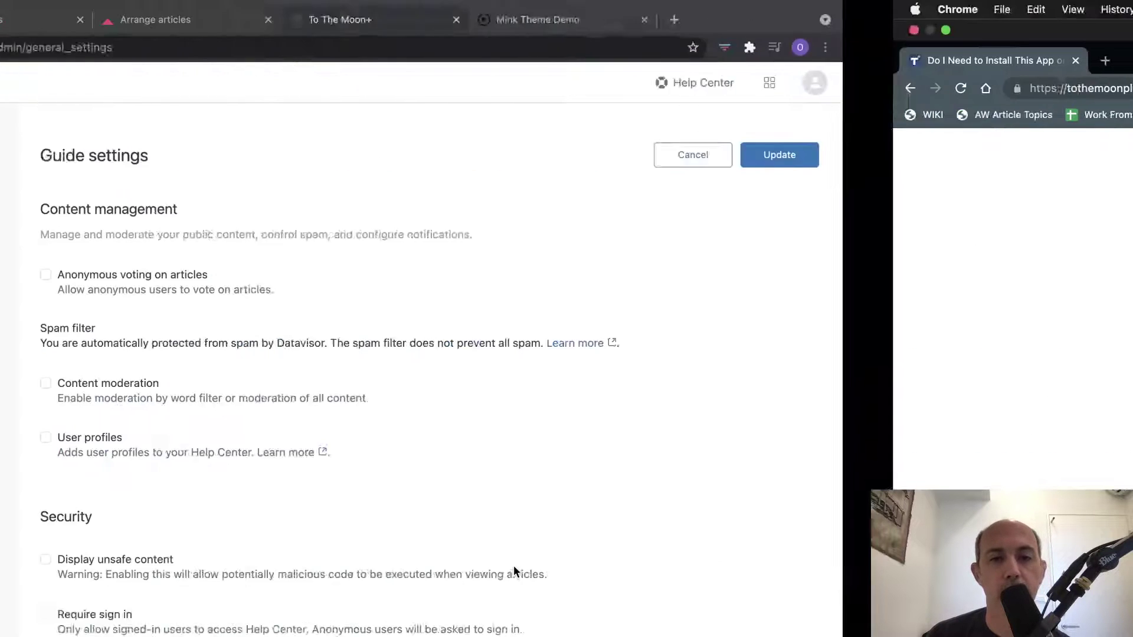
scroll(743, 476, "down", 3)
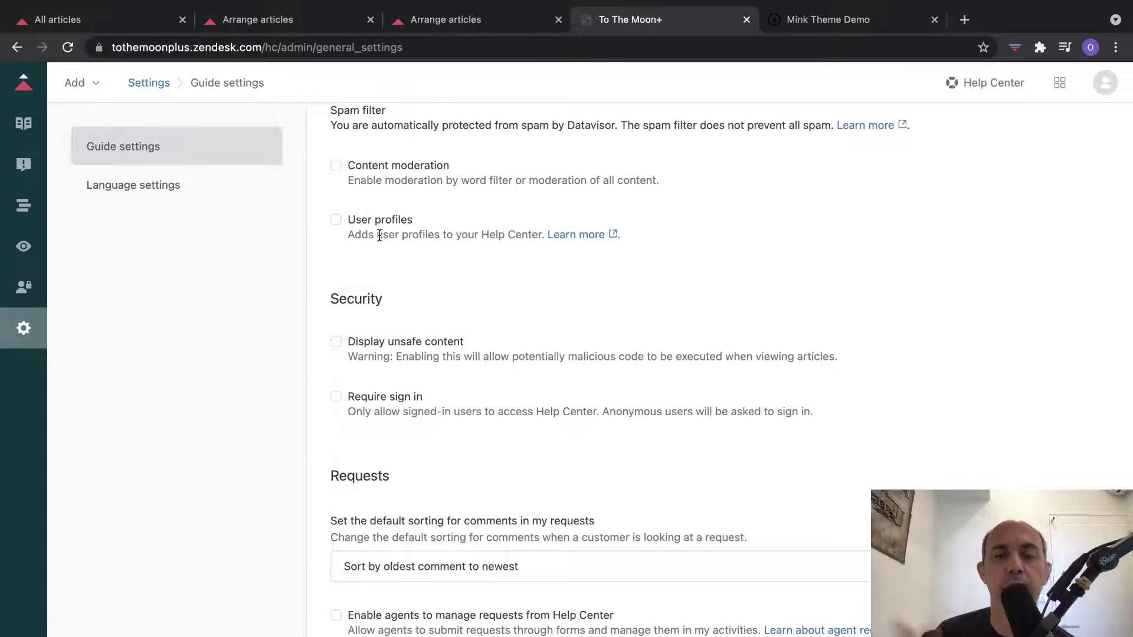
scroll(537, 311, "down", 3)
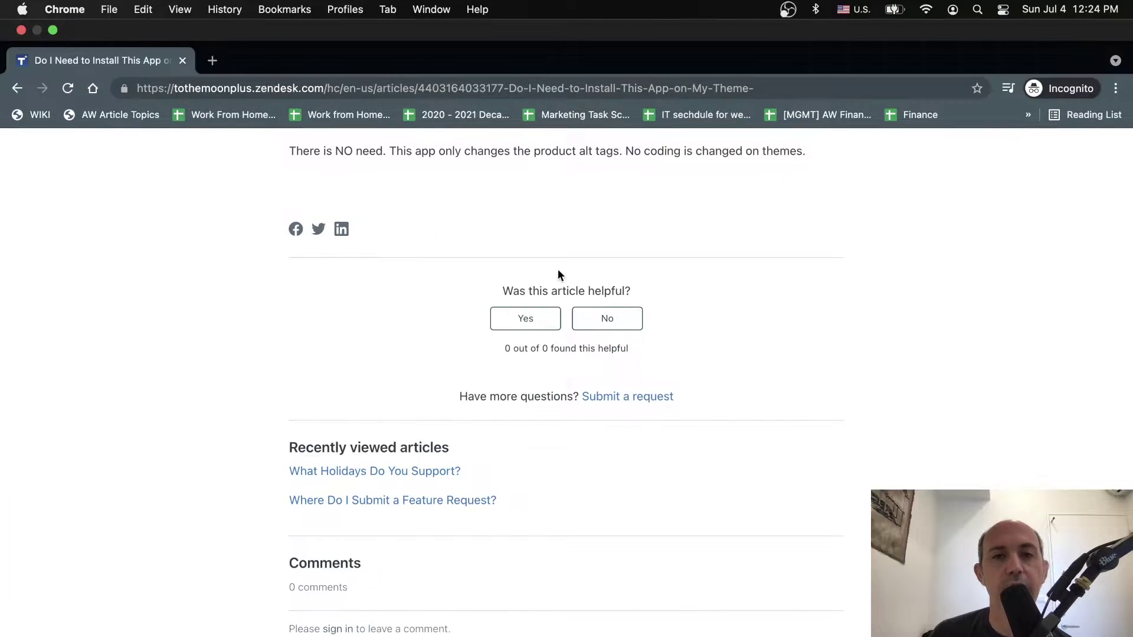
scroll(559, 275, "up", 5)
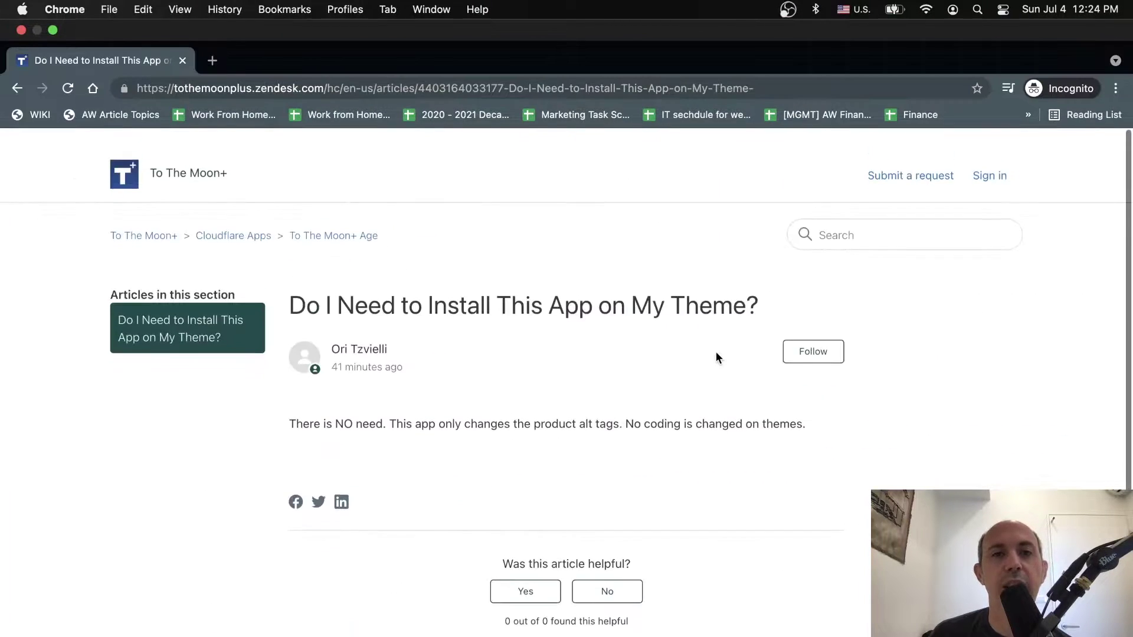
left_click(168, 171)
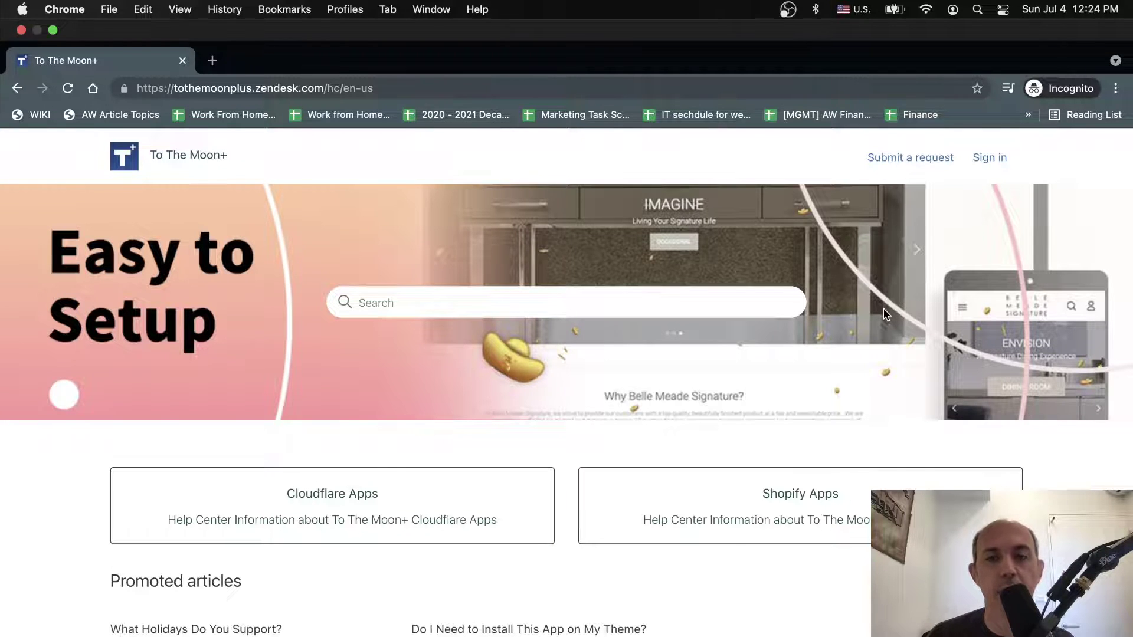
key("super+Tab")
left_click(402, 272)
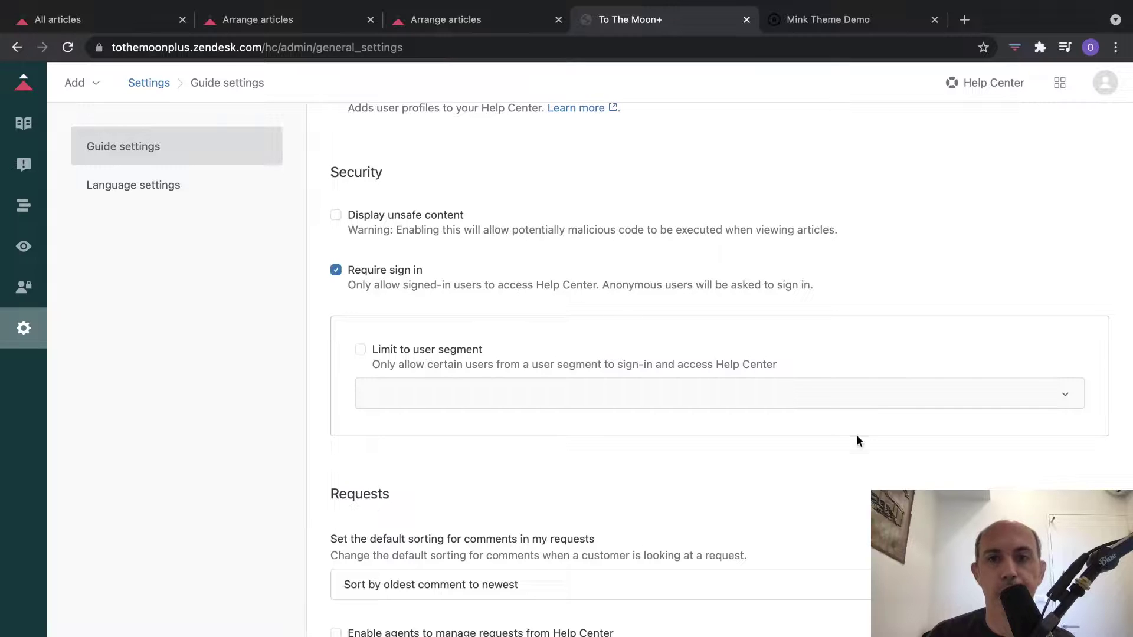
scroll(708, 354, "up", 5)
Save the Guide settings and reload the public help center home page
left_click(1069, 155)
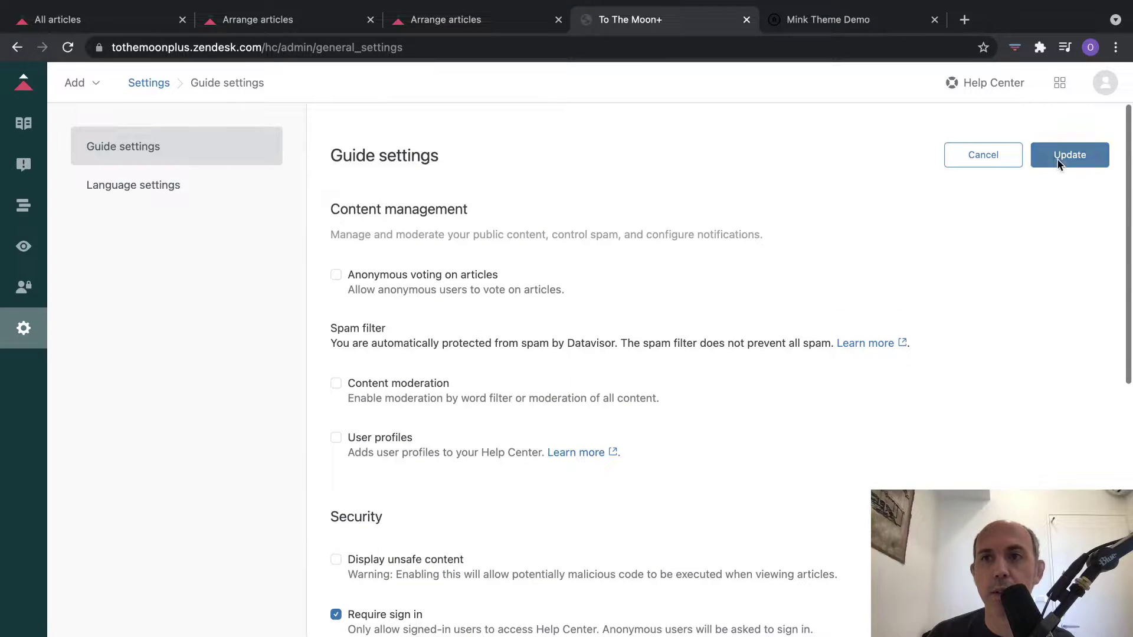
key("super+Tab")
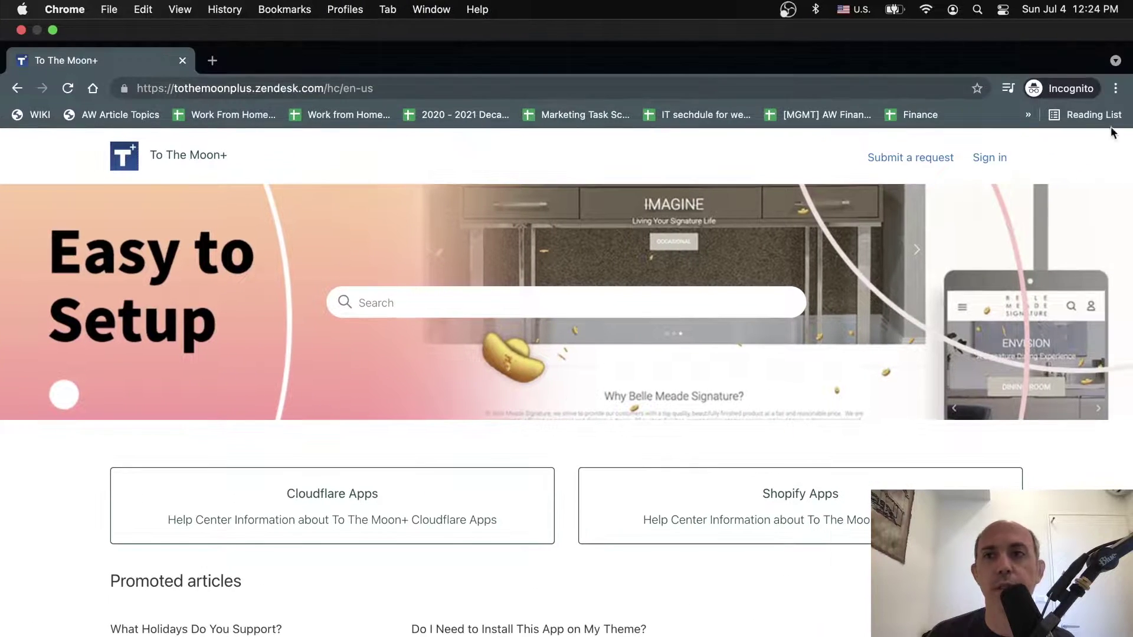
left_click(491, 88)
key("super+c")
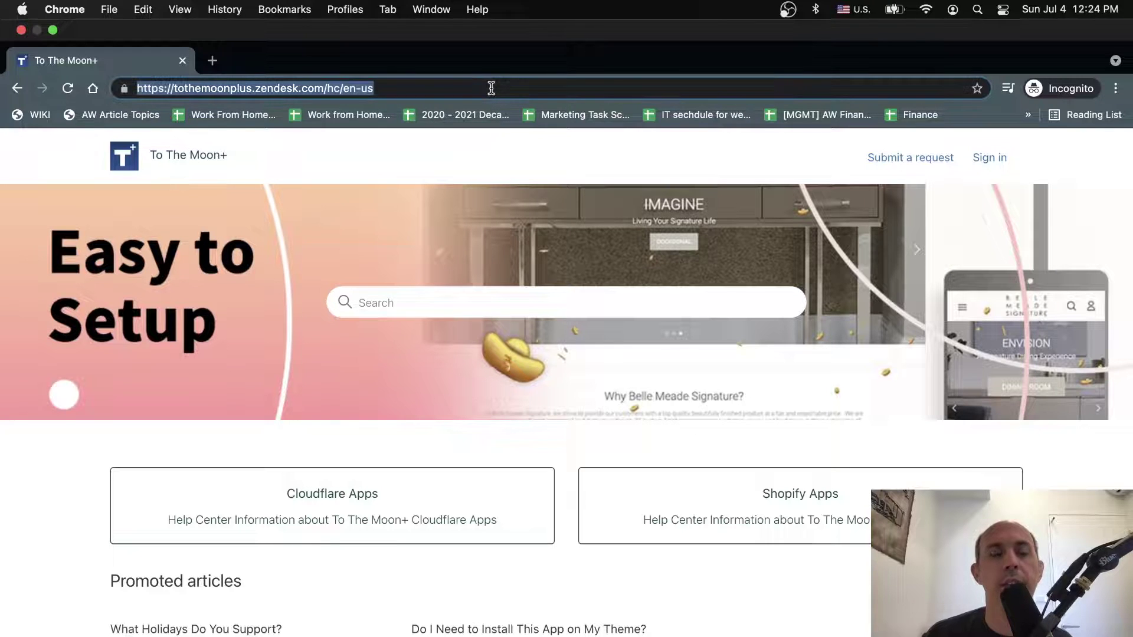
key("Return")
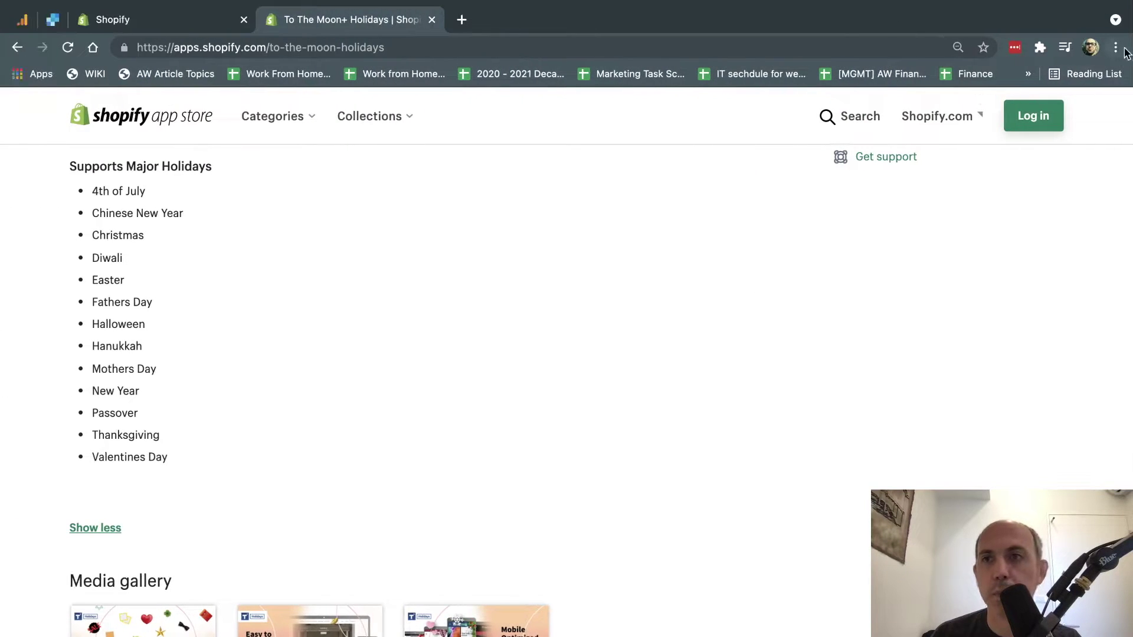
Load the help center URL in a new incognito window, then return to Guide settings
left_click(1062, 47)
left_click(1014, 124)
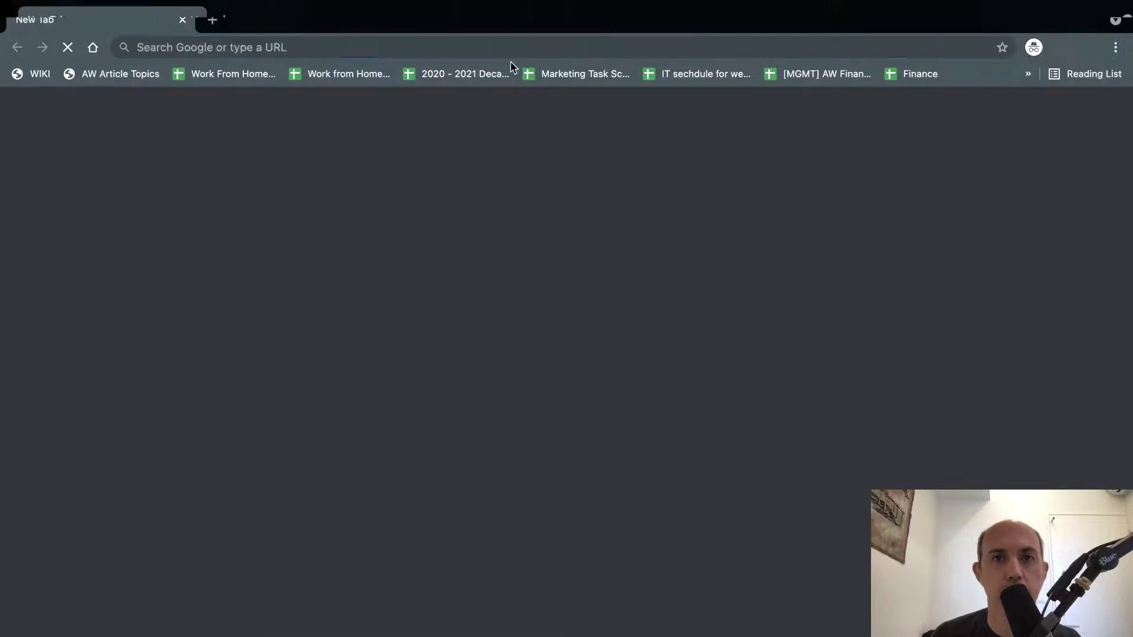
key("super+v")
key("Return")
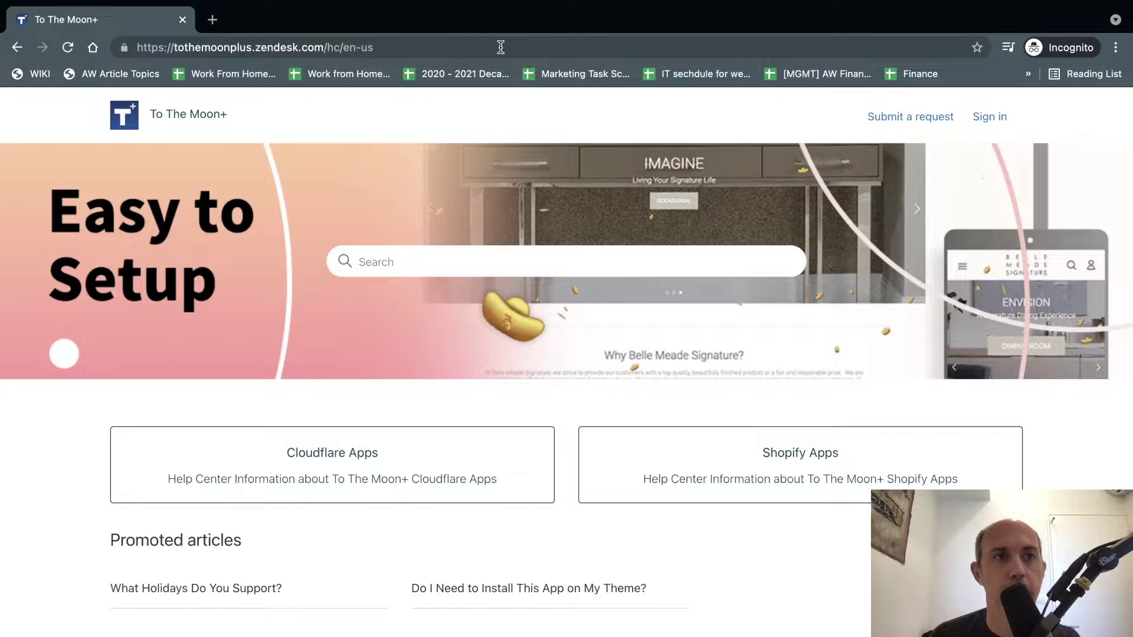
key("ctrl+Left")
key("ctrl+Right")
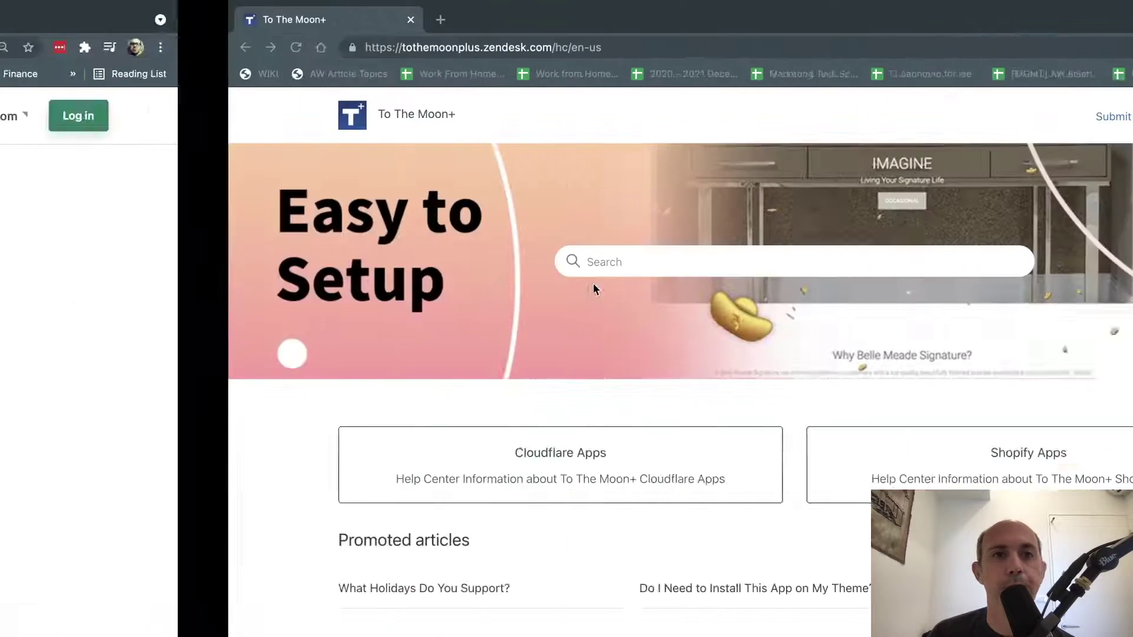
key("ctrl+Right")
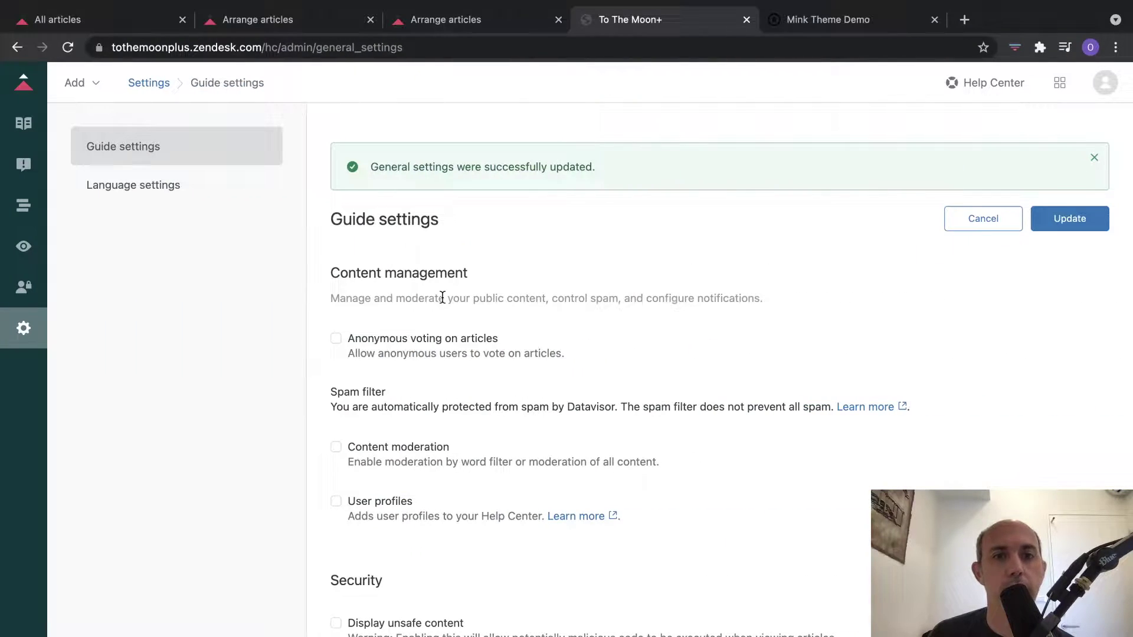
Enable Google Analytics under Integrations and select the Tracking ID field
scroll(442, 297, "down", 2)
scroll(442, 297, "down", 10)
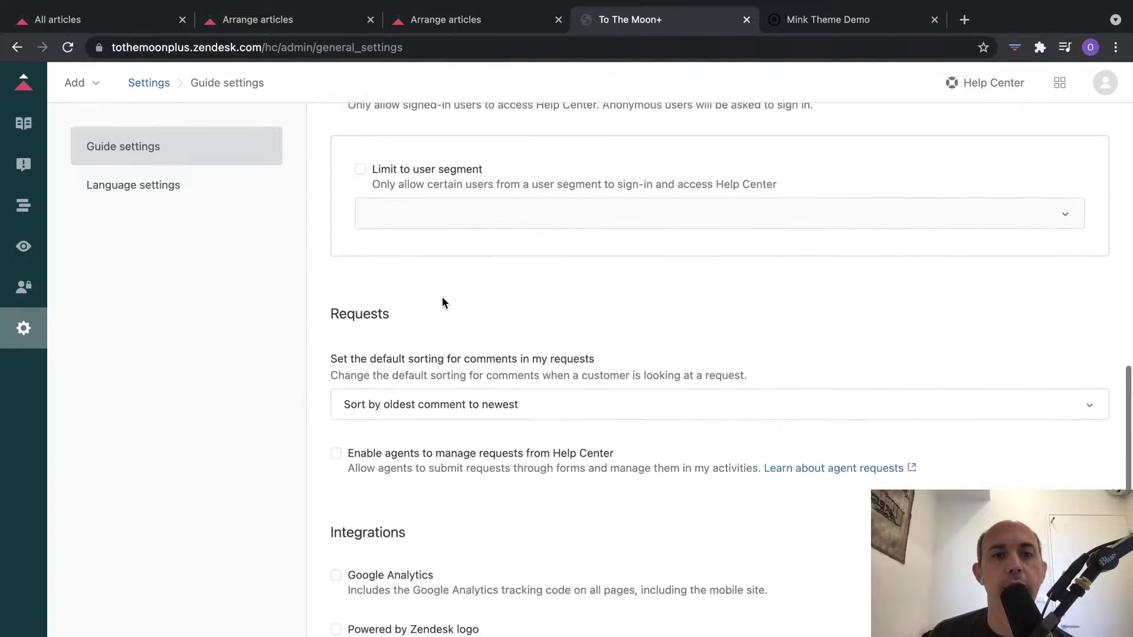
scroll(442, 297, "down", 1)
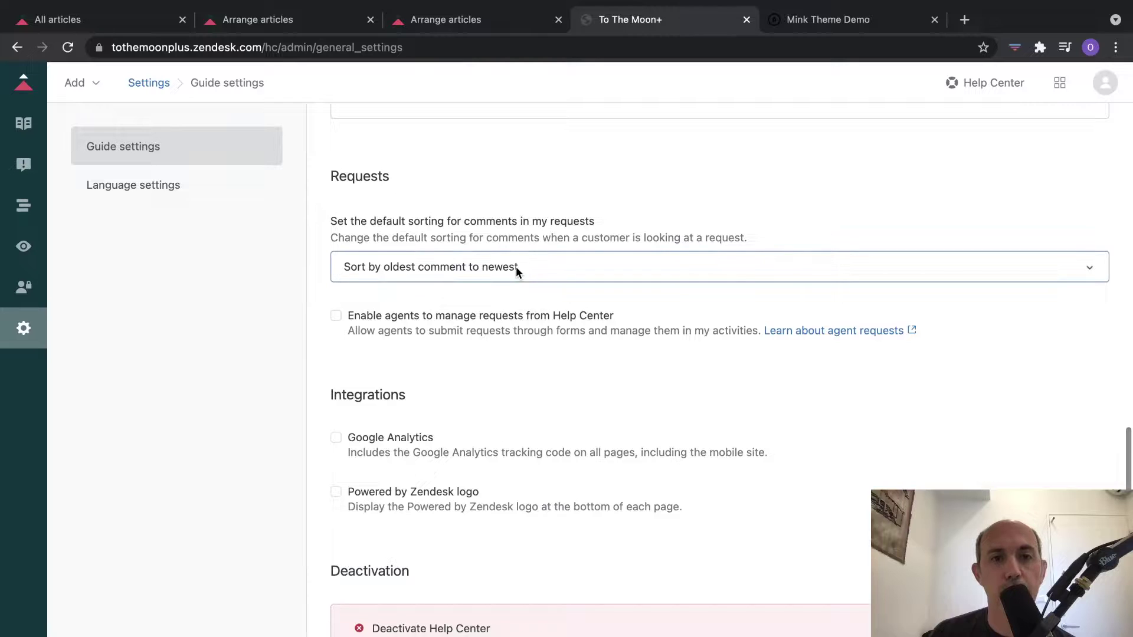
scroll(515, 268, "down", 1)
scroll(515, 266, "down", 1)
left_click(400, 408)
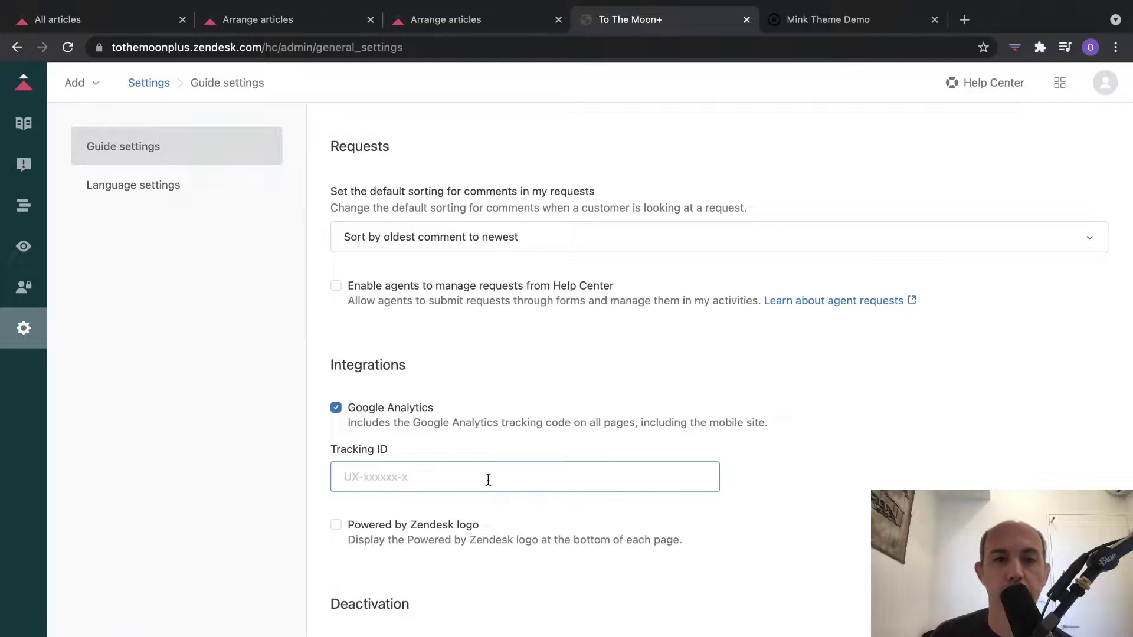
left_click(343, 477)
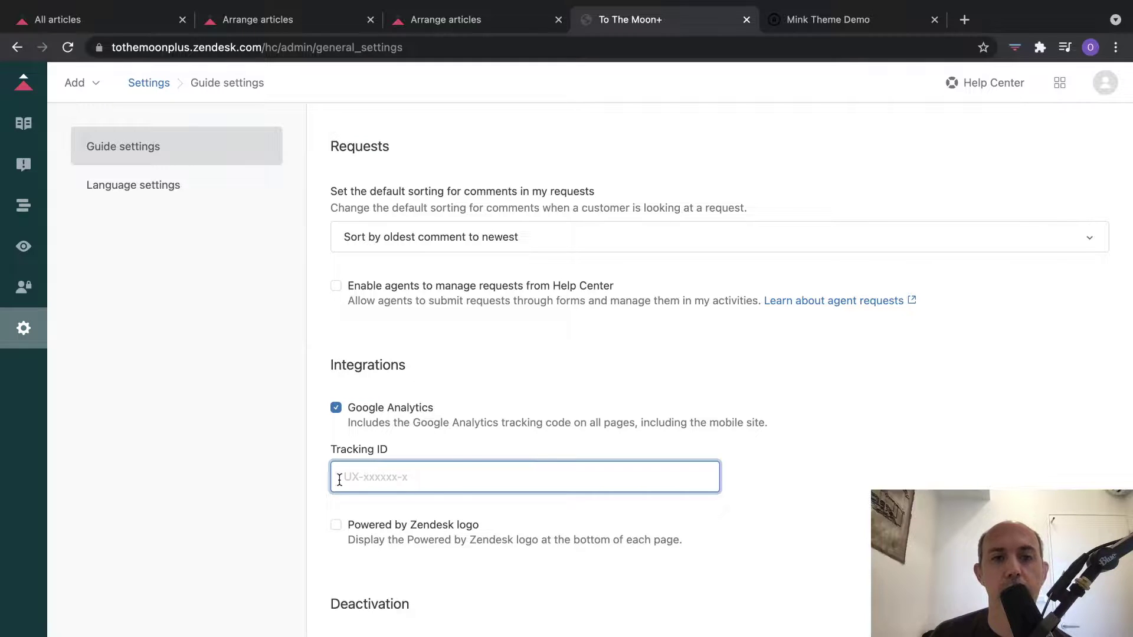
Go to the Language settings page from the sidebar
scroll(450, 484, "down", 2)
scroll(450, 486, "up", 3)
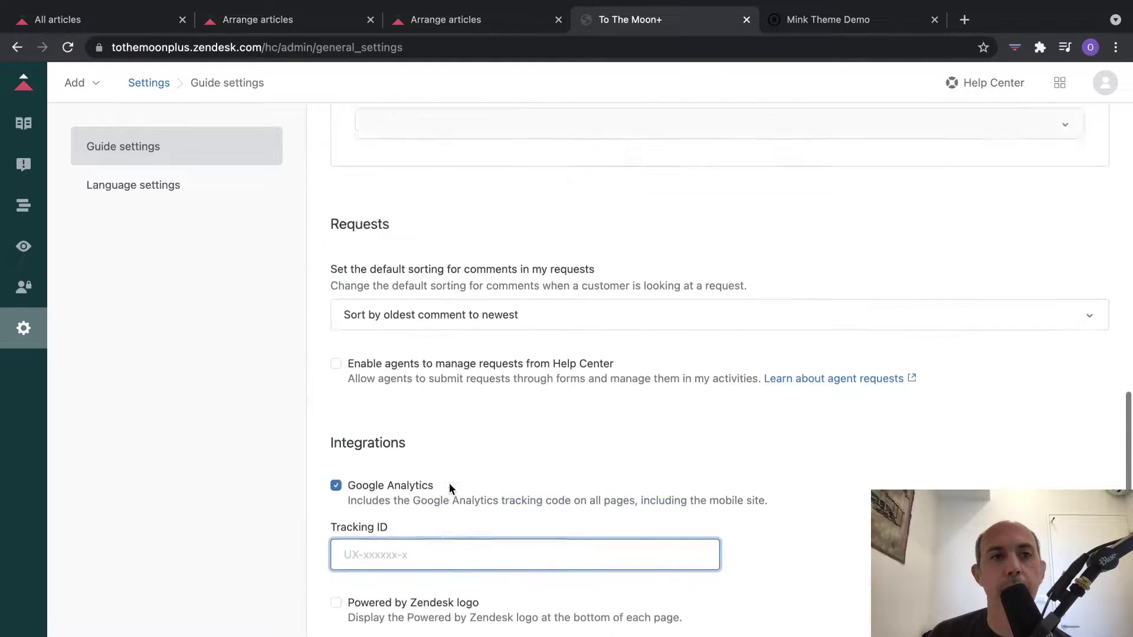
scroll(448, 482, "up", 3)
left_click(217, 189)
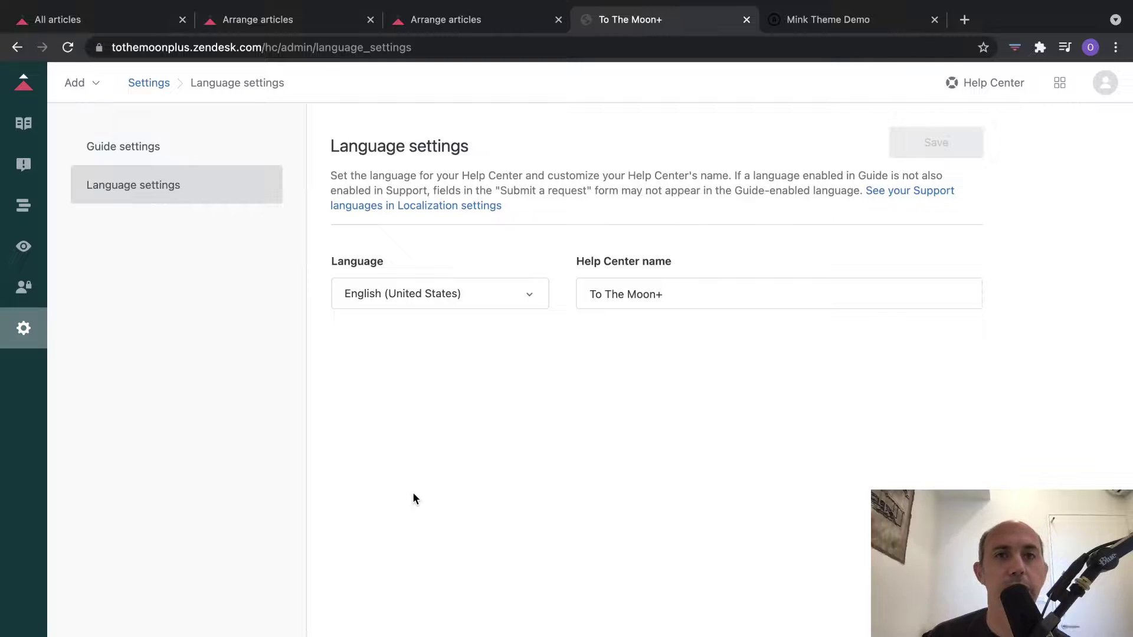
Bring forward the public To The Moon+ help center and highlight its domain in the address bar
key("super+grave")
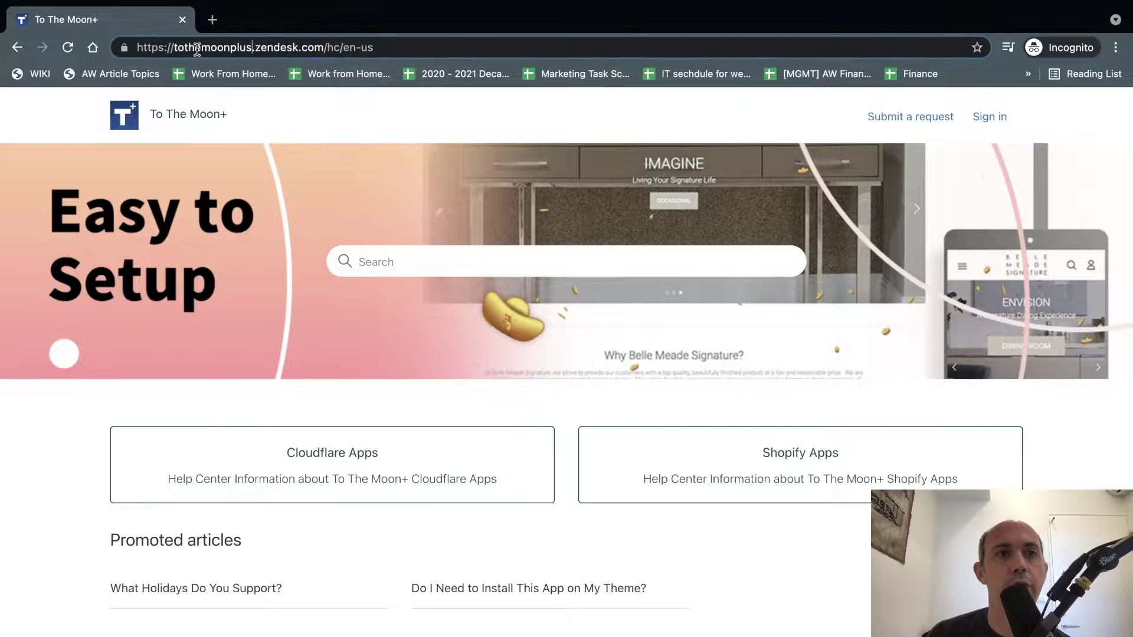
left_click_drag(170, 47, 321, 49)
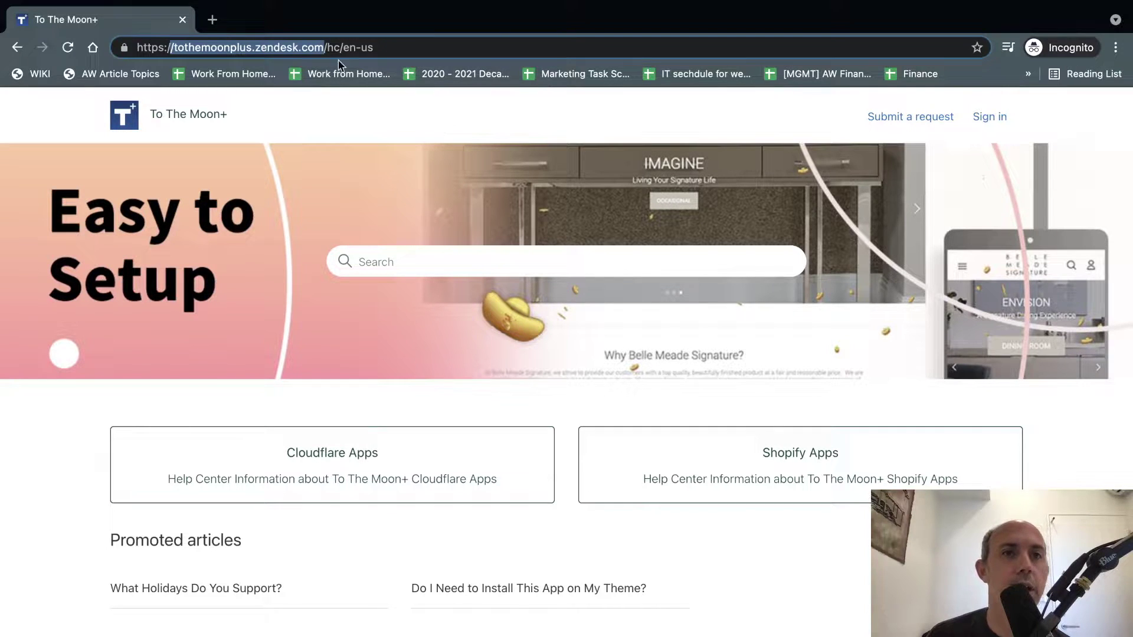
left_click(223, 45)
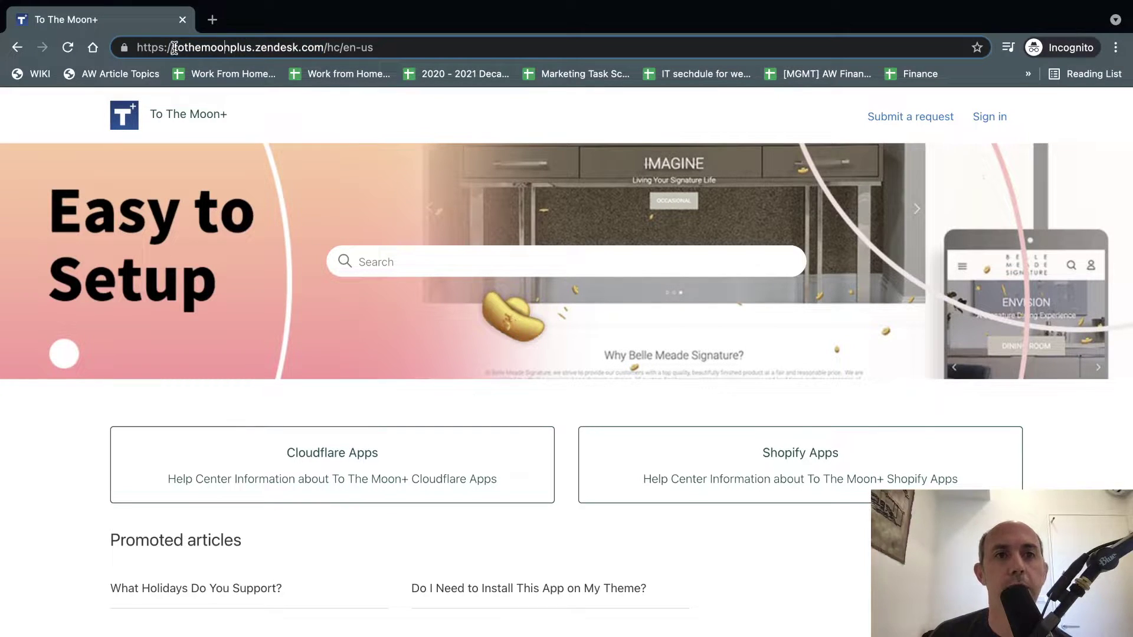
left_click_drag(174, 47, 400, 47)
left_click(333, 46)
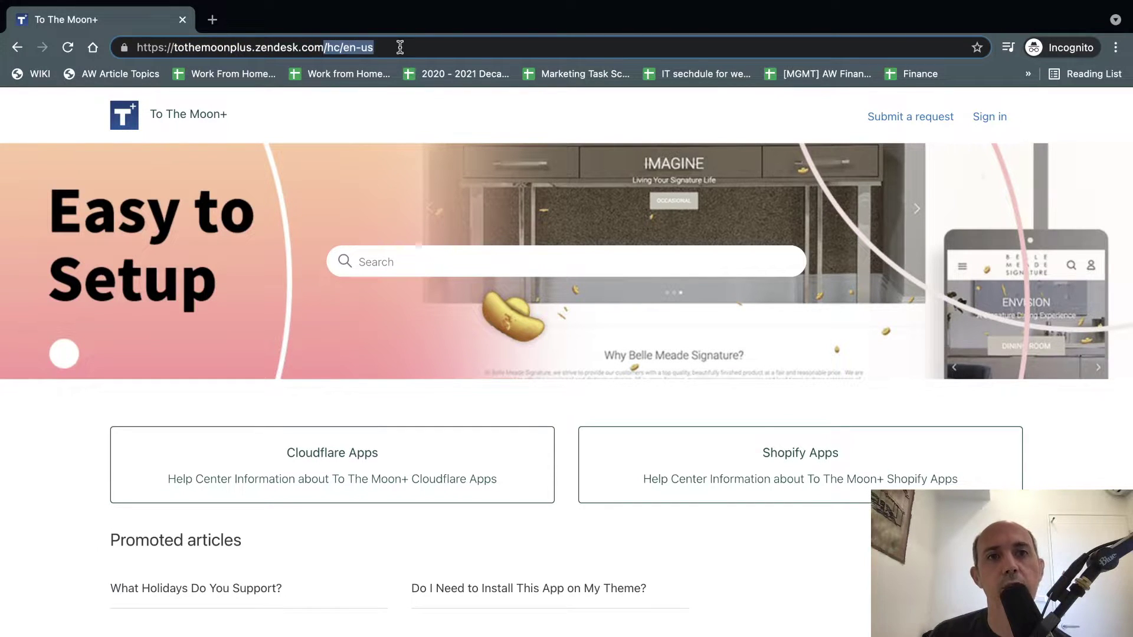